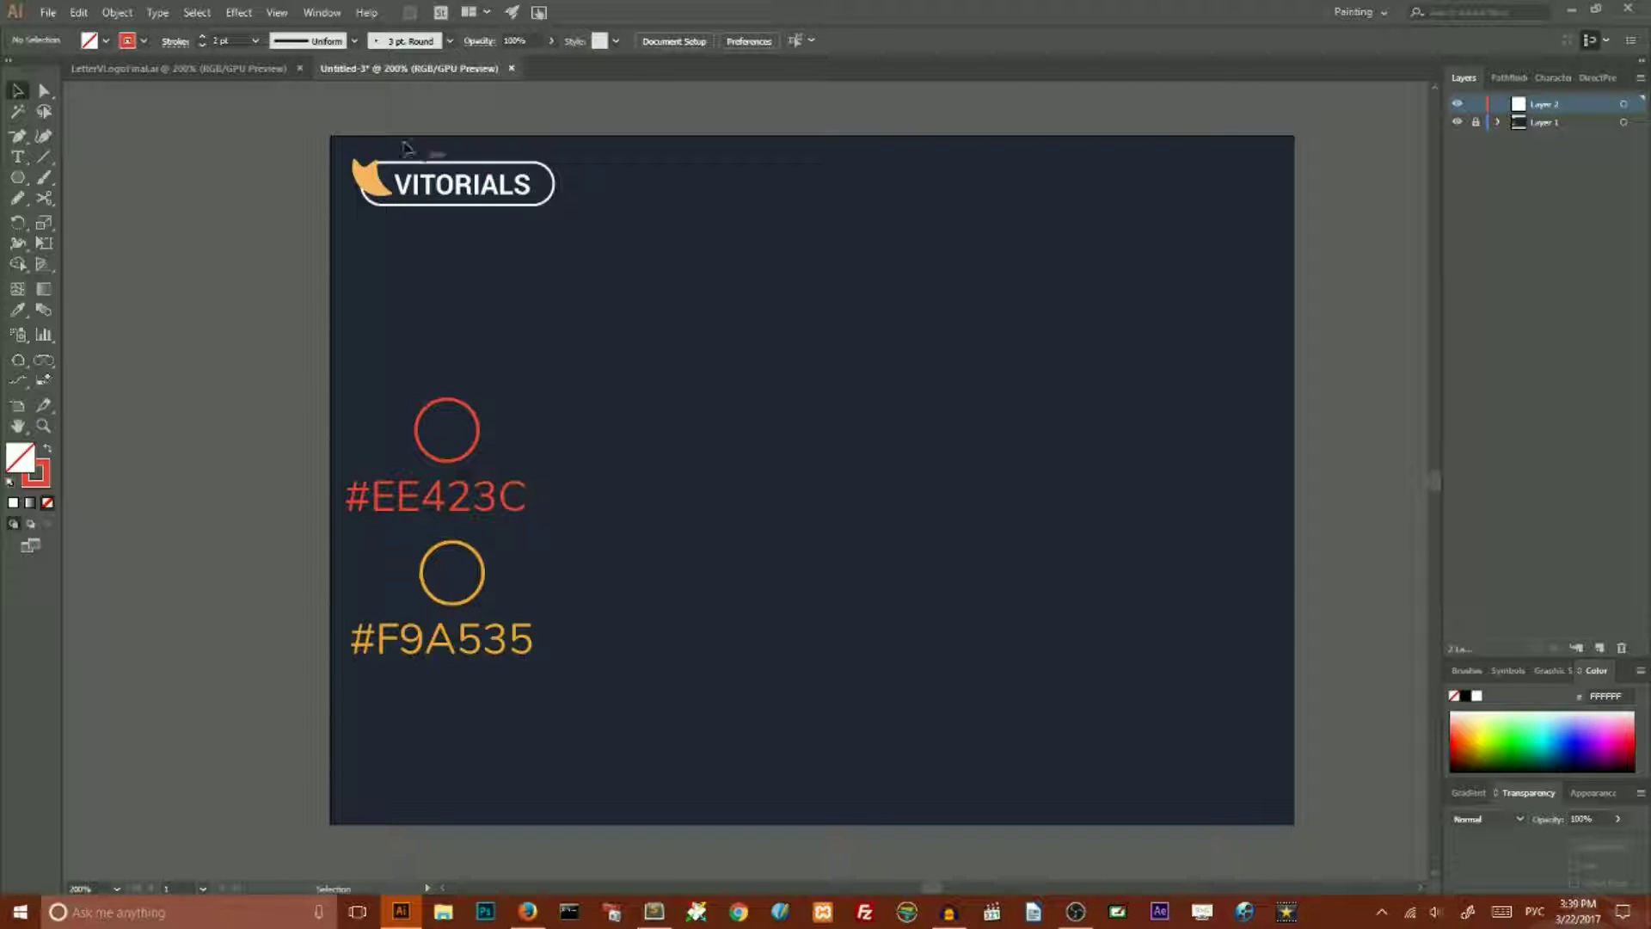
# Show the finished LetterVLogoFinal.ai document with its orange-to-red gradient V logo.
pyautogui.click(251, 69)
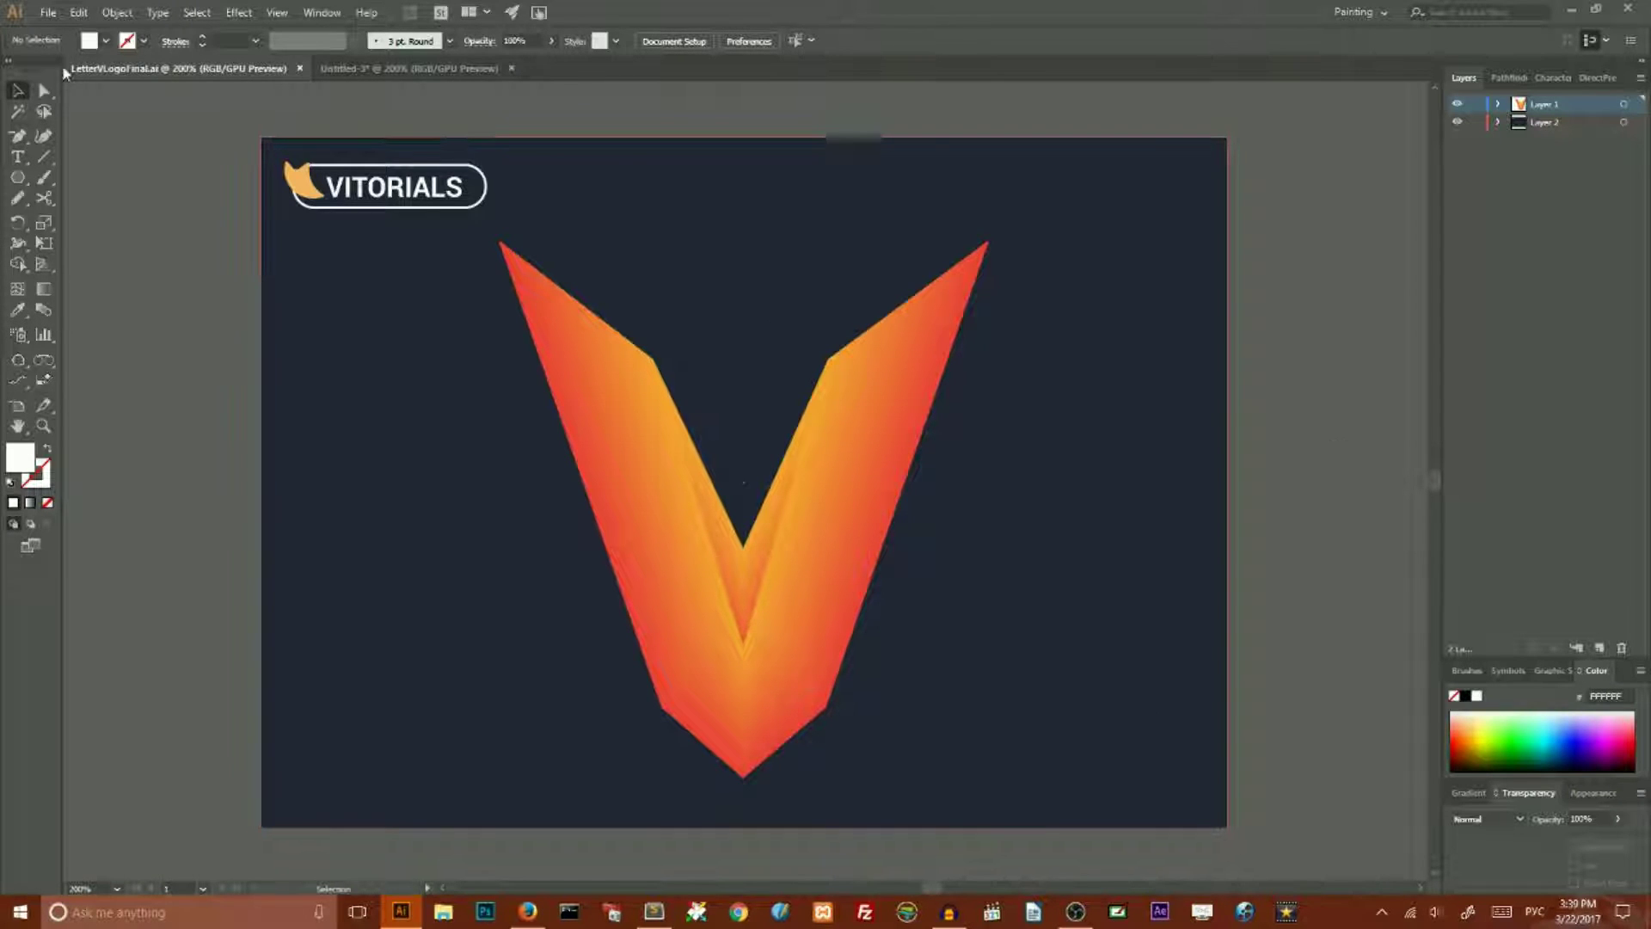
# Cancel a new document and return to Untitled-3 with the #EE423C and #F9A535 samples.
pyautogui.click(47, 12)
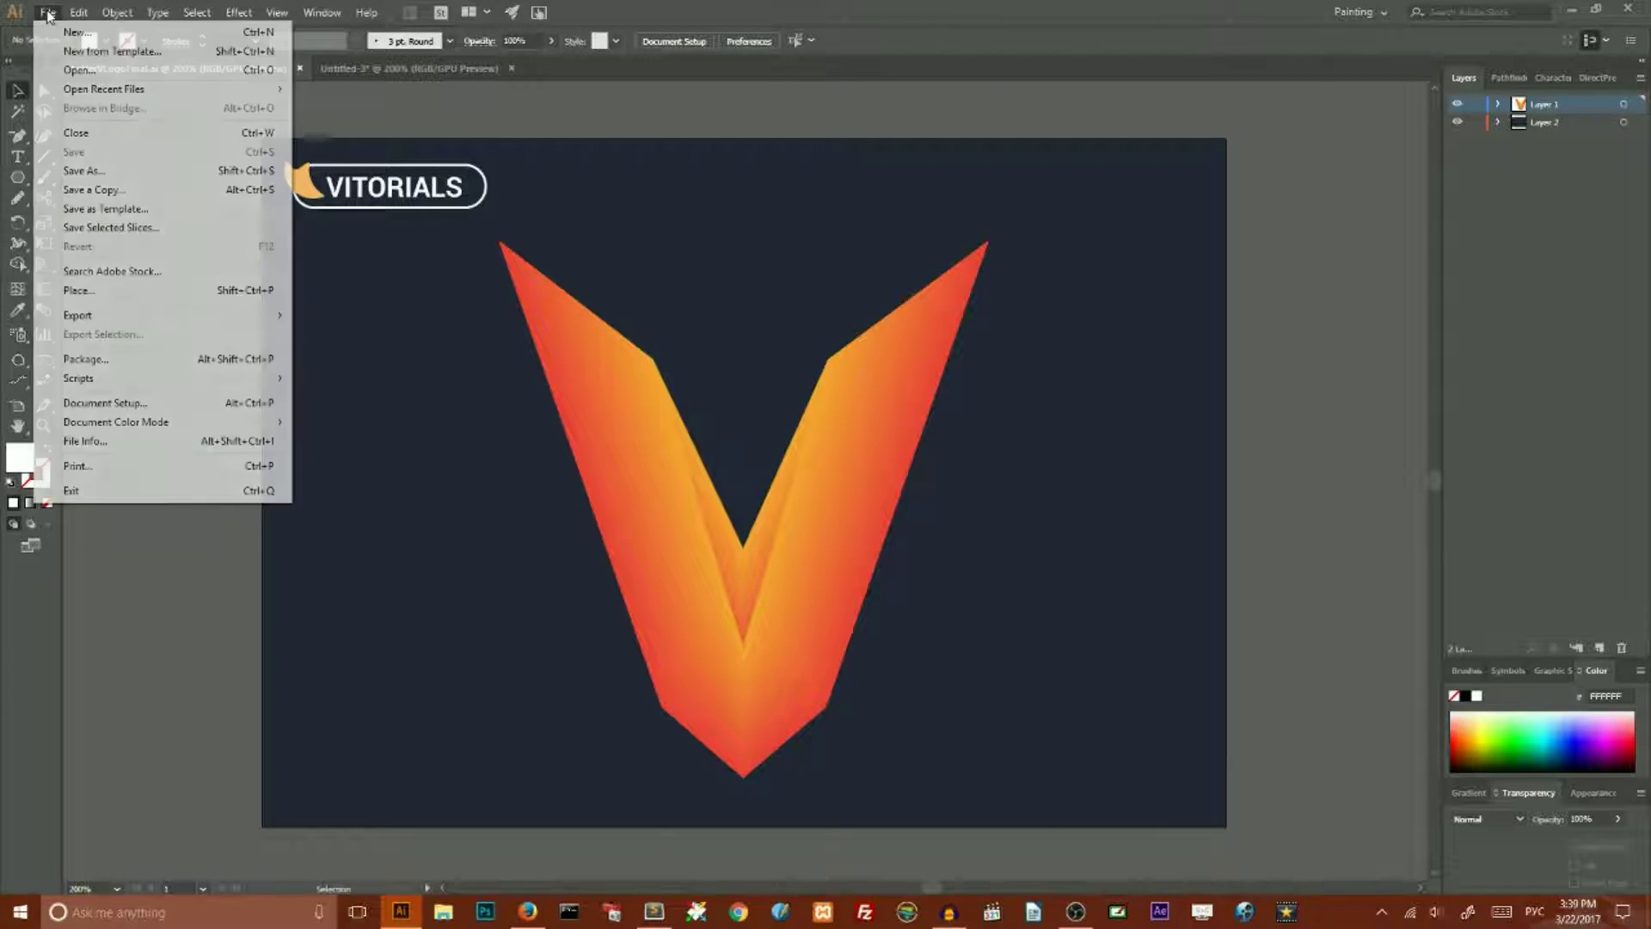
pyautogui.click(62, 32)
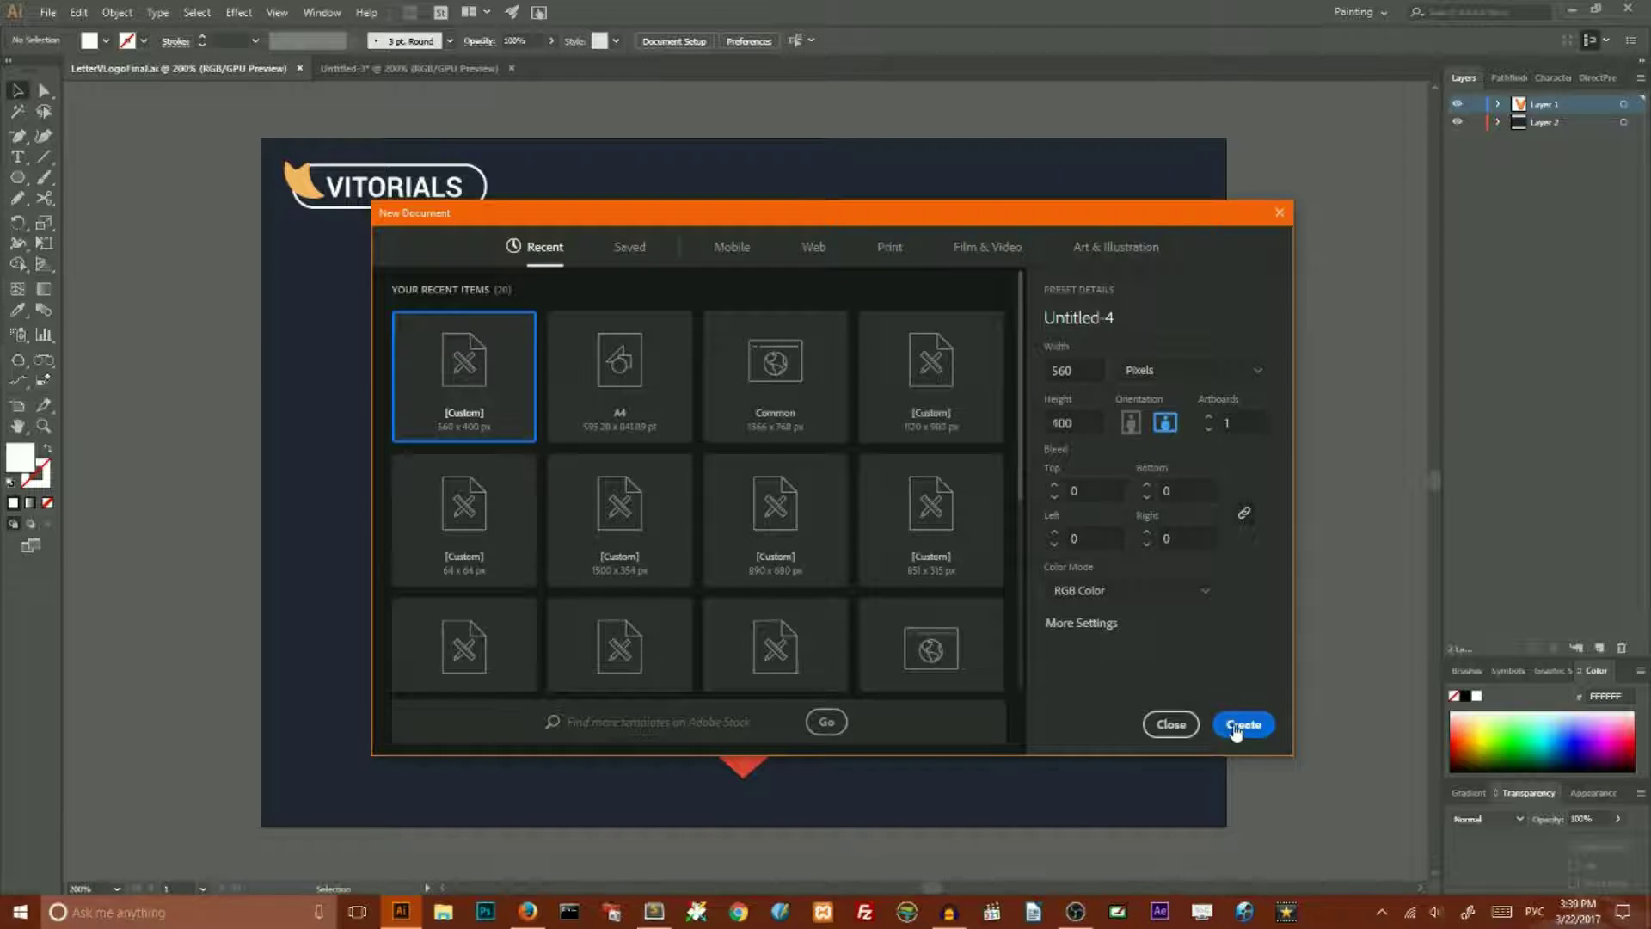
pyautogui.click(1171, 725)
pyautogui.click(366, 69)
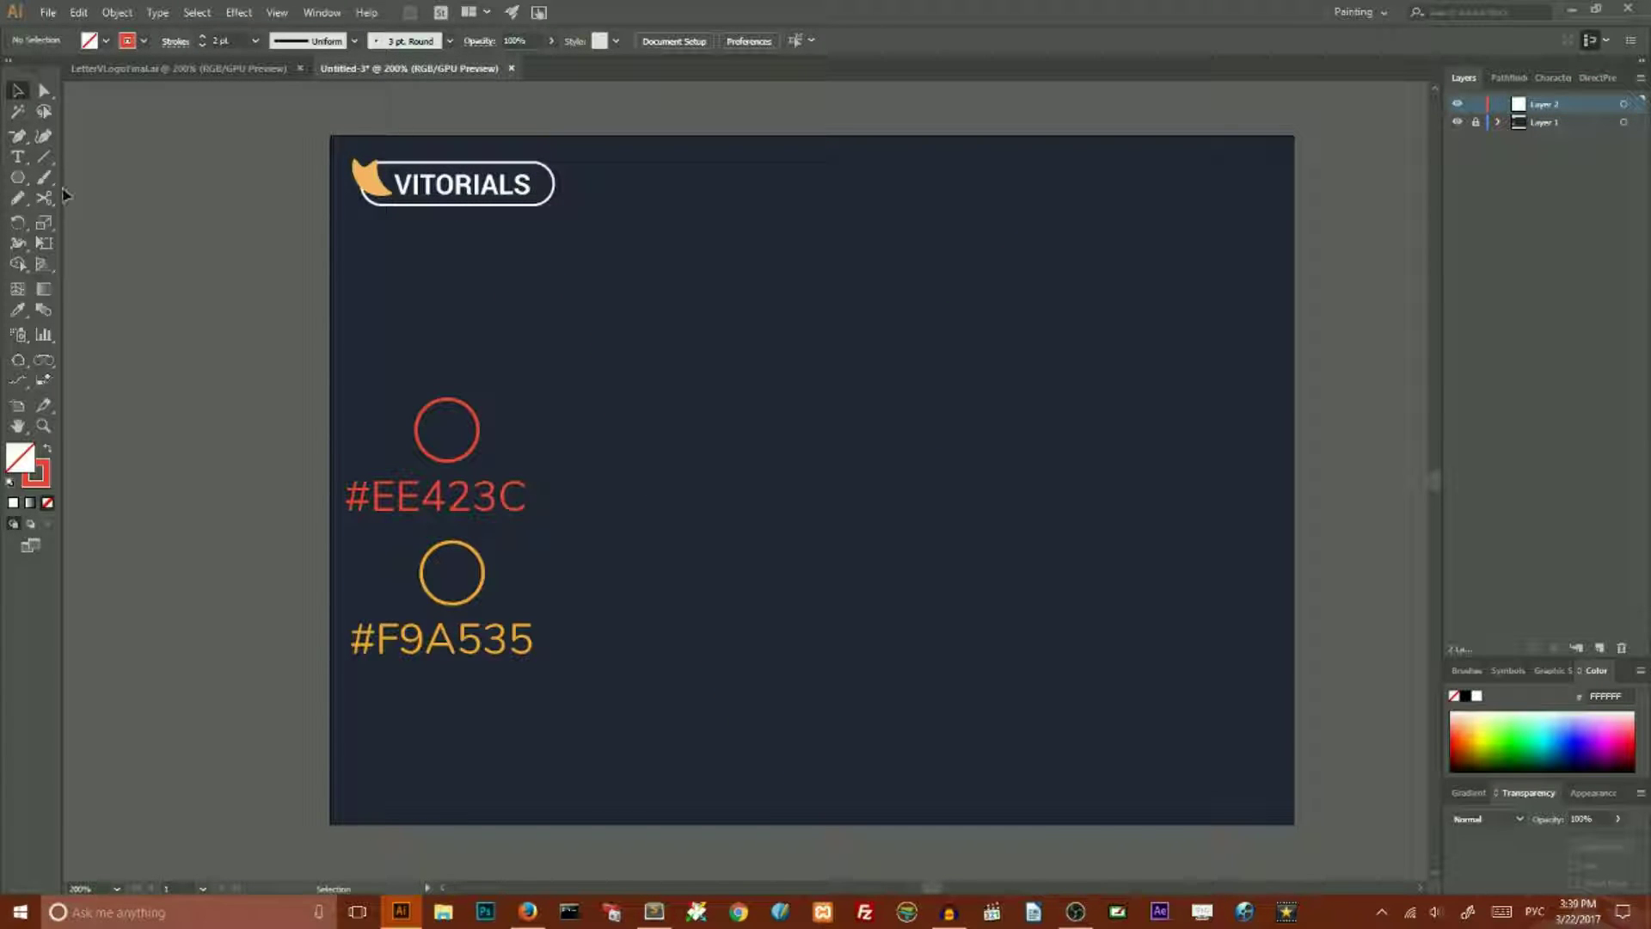
pyautogui.click(15, 179)
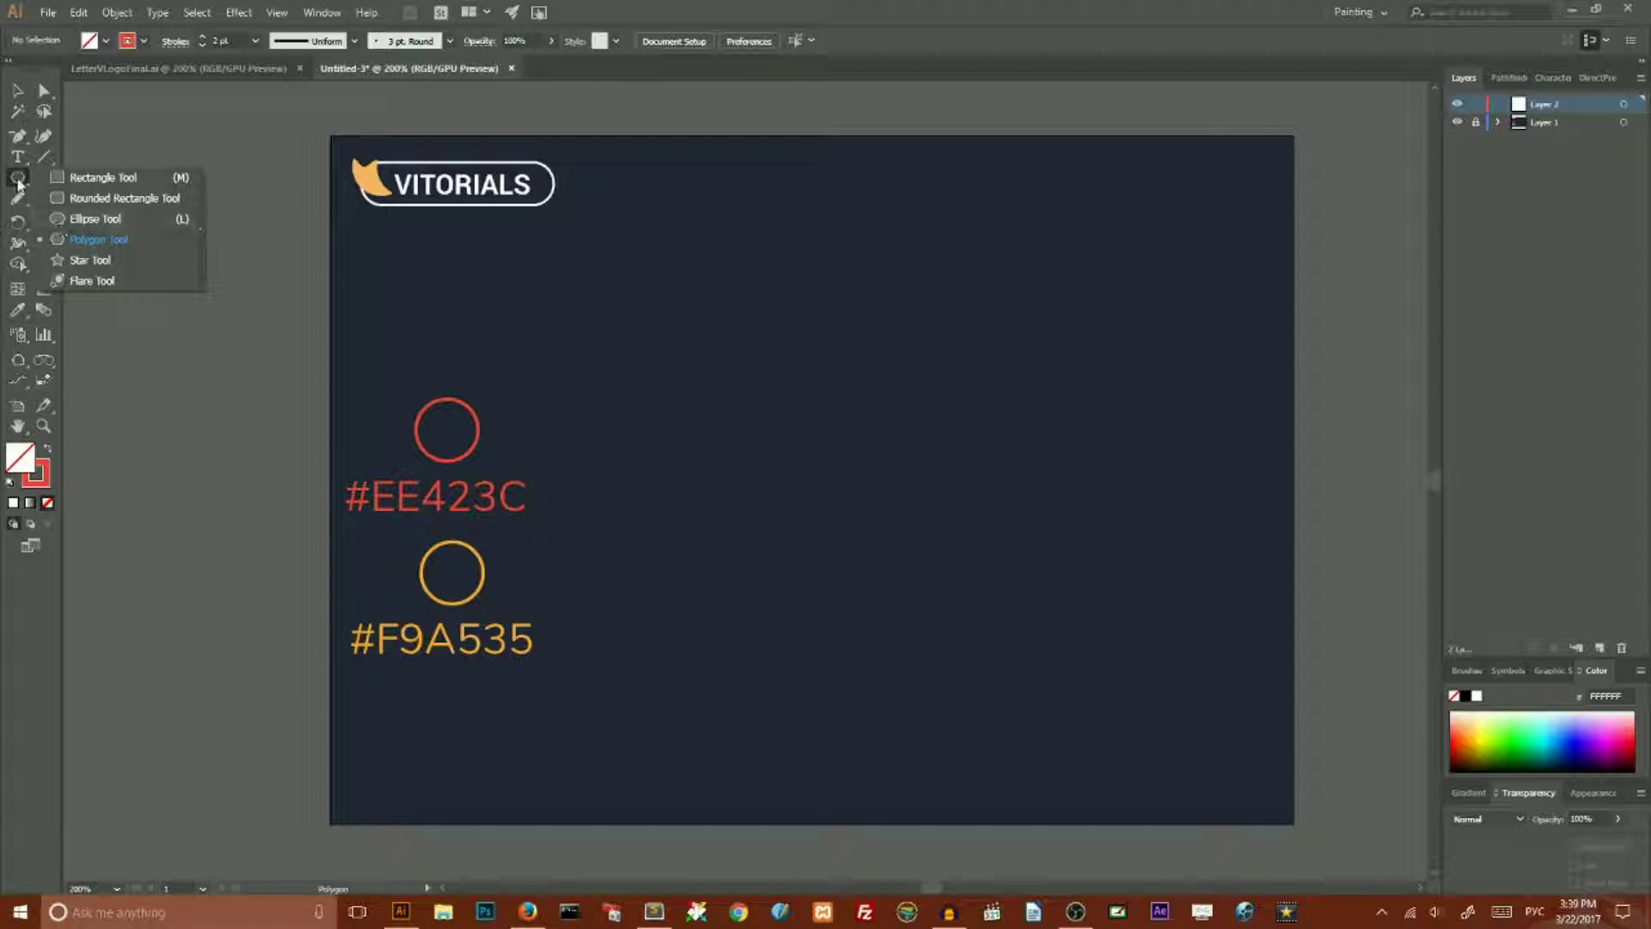
# Draw a 5-sided polygon with a 180 px radius on the navy artboard.
pyautogui.click(102, 243)
pyautogui.click(822, 434)
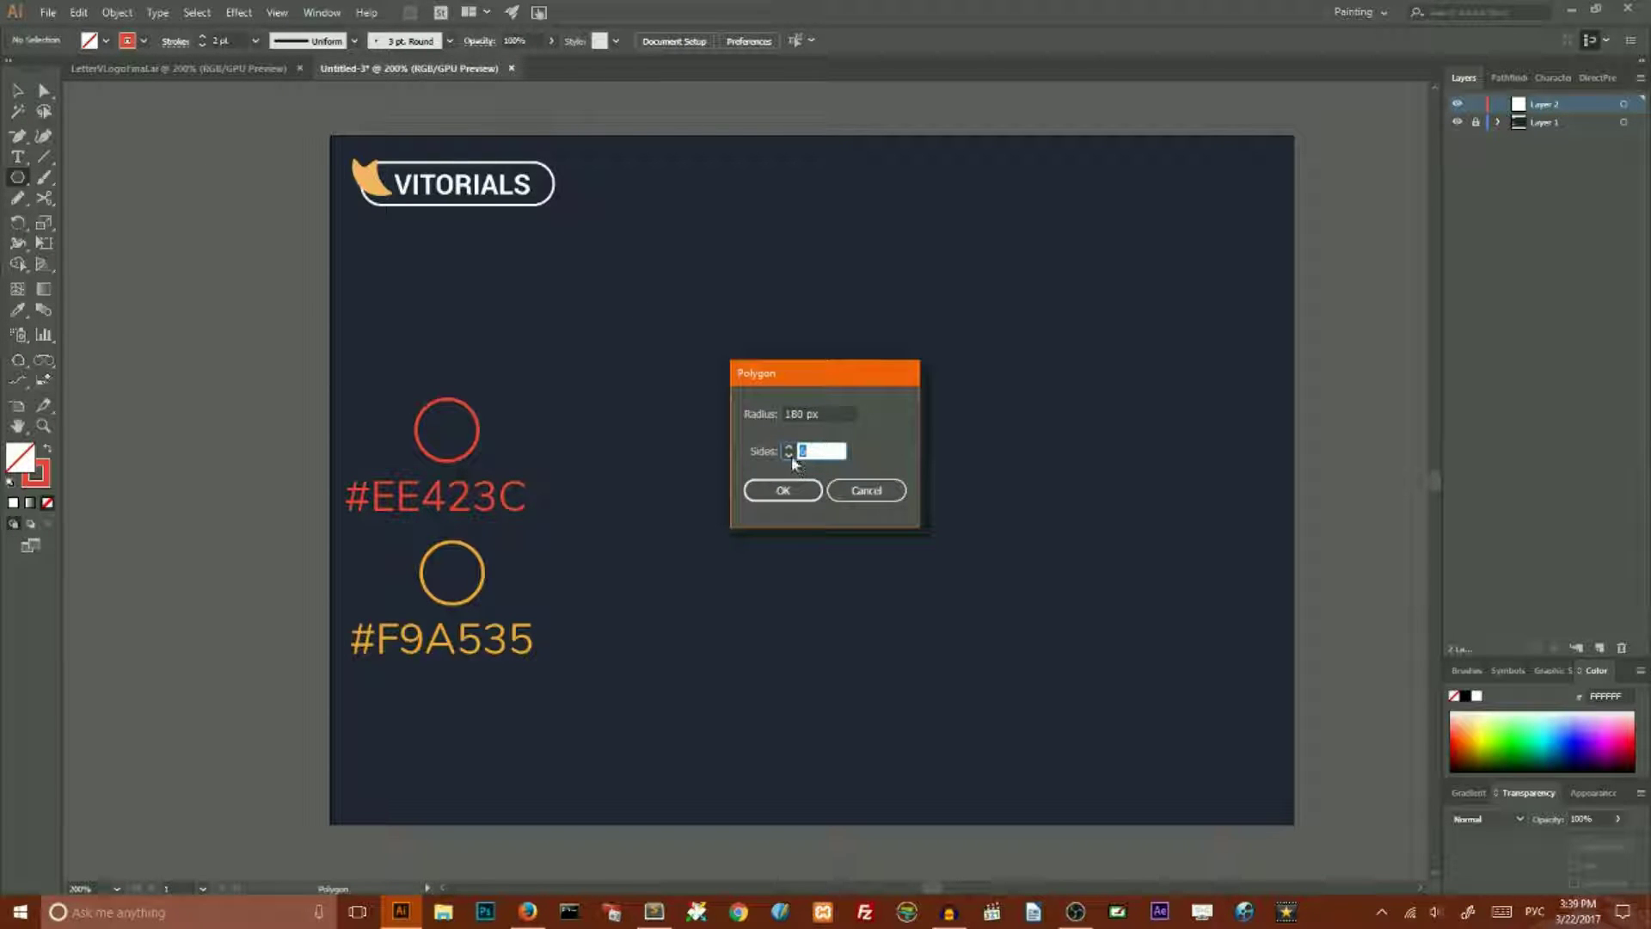
pyautogui.write('3')
pyautogui.doubleClick(823, 450)
pyautogui.click(781, 490)
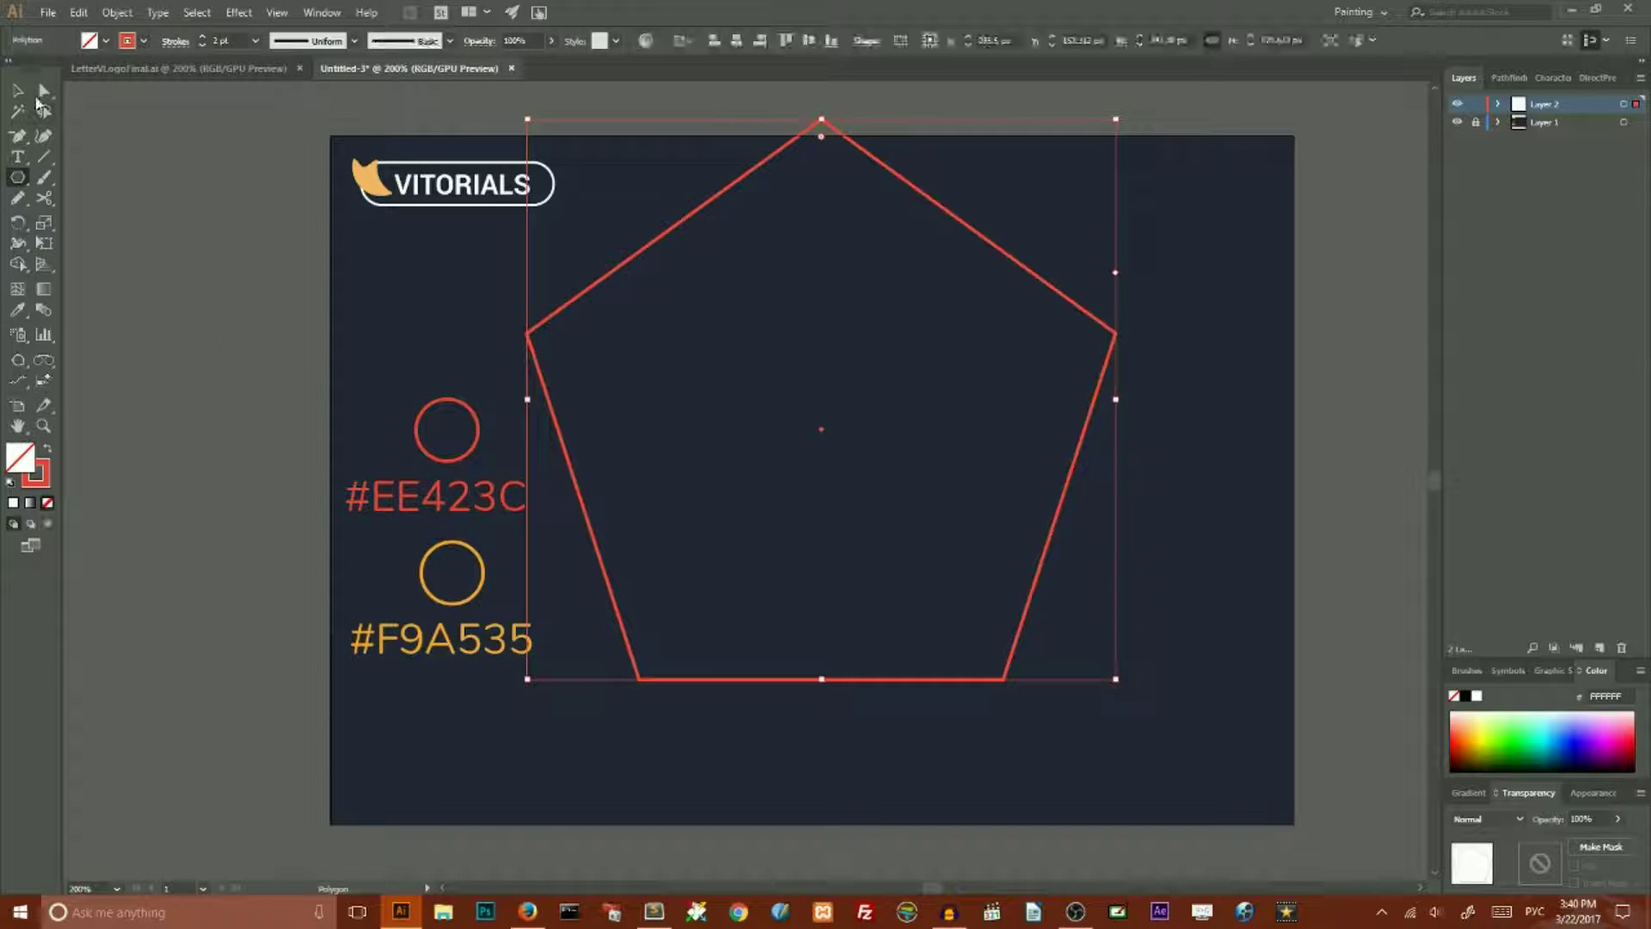
pyautogui.click(18, 90)
# Center the pentagon, give it the red outline, and scale an 80% copy inside it.
pyautogui.moveTo(597, 288); pyautogui.dragTo(690, 391)
pyautogui.click(17, 310)
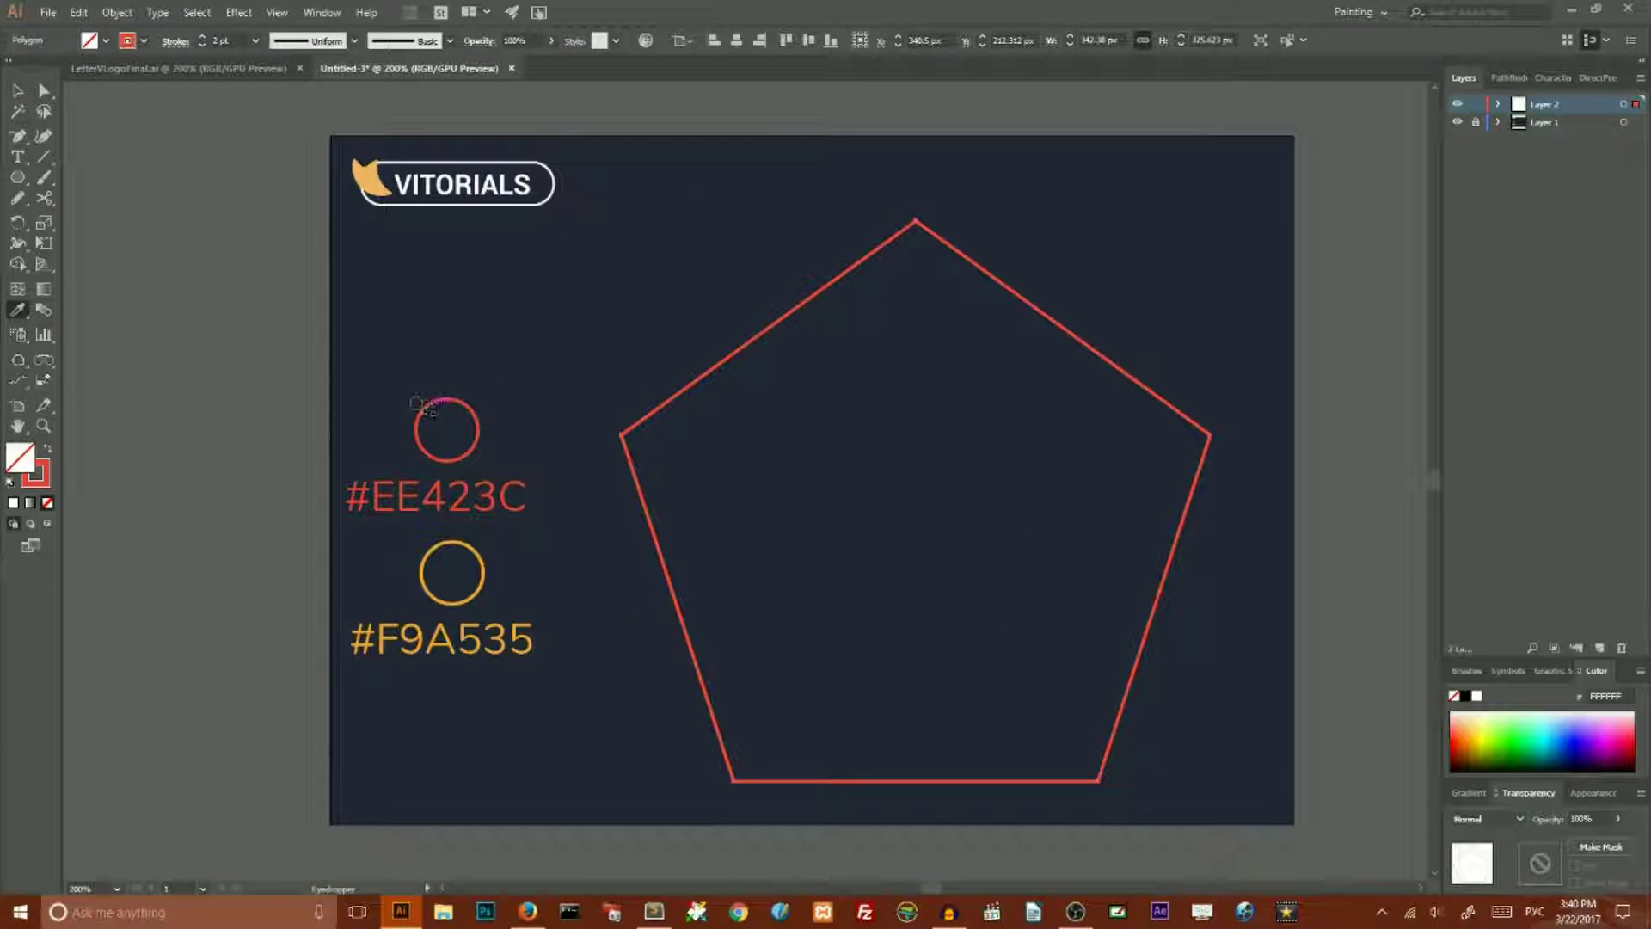
pyautogui.click(42, 224)
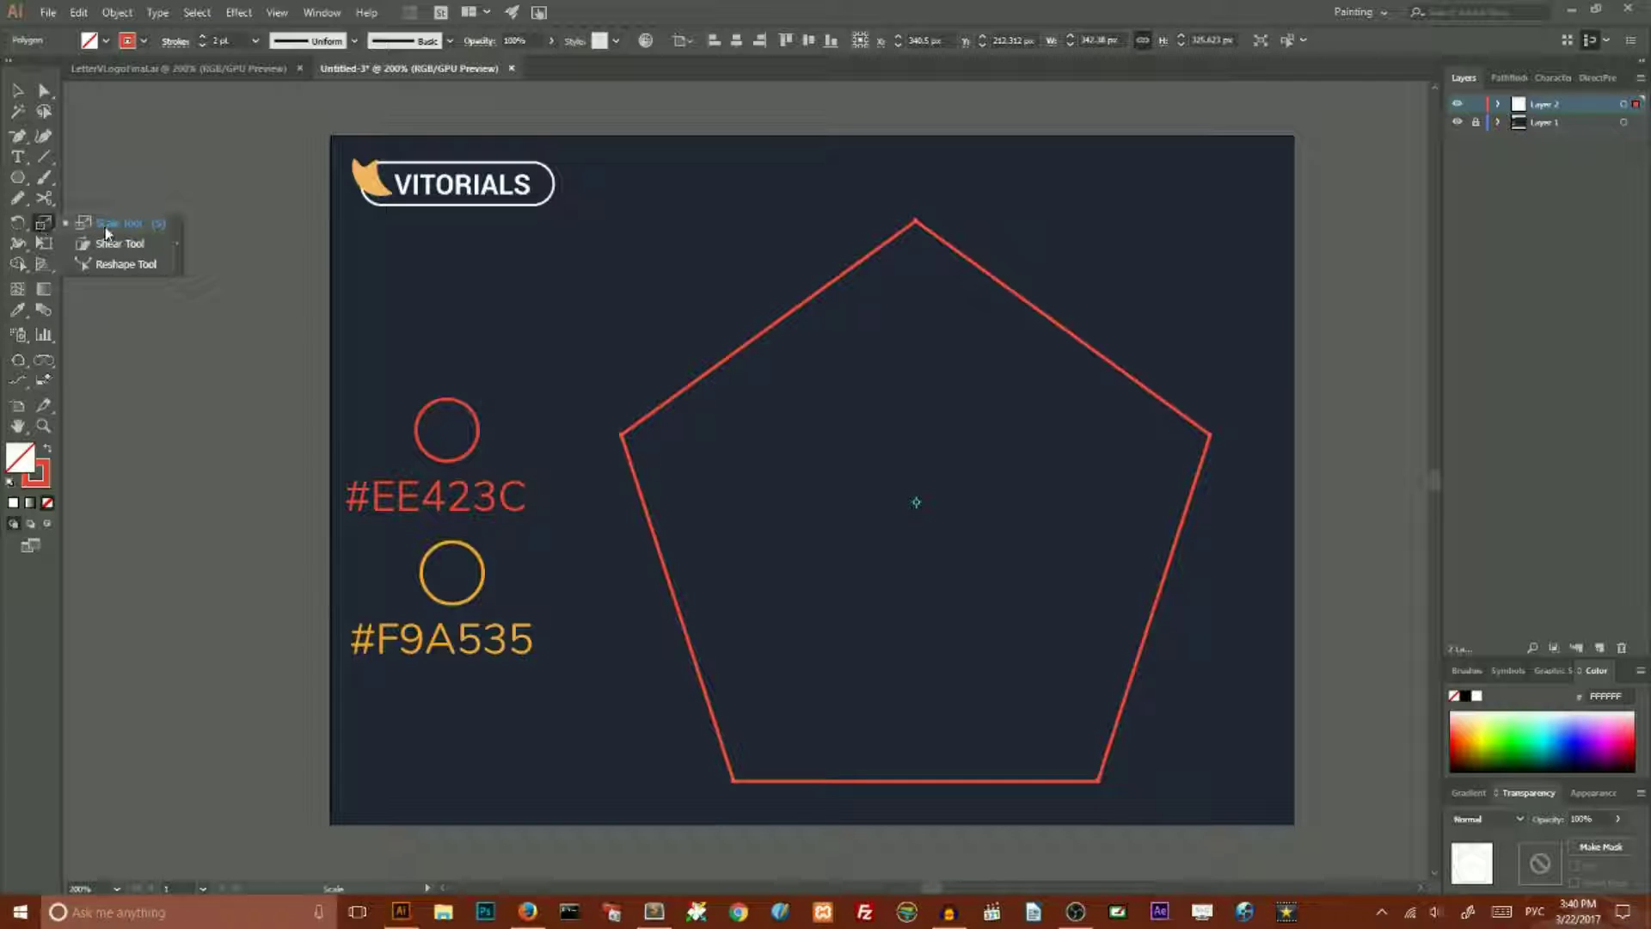
pyautogui.doubleClick(41, 225)
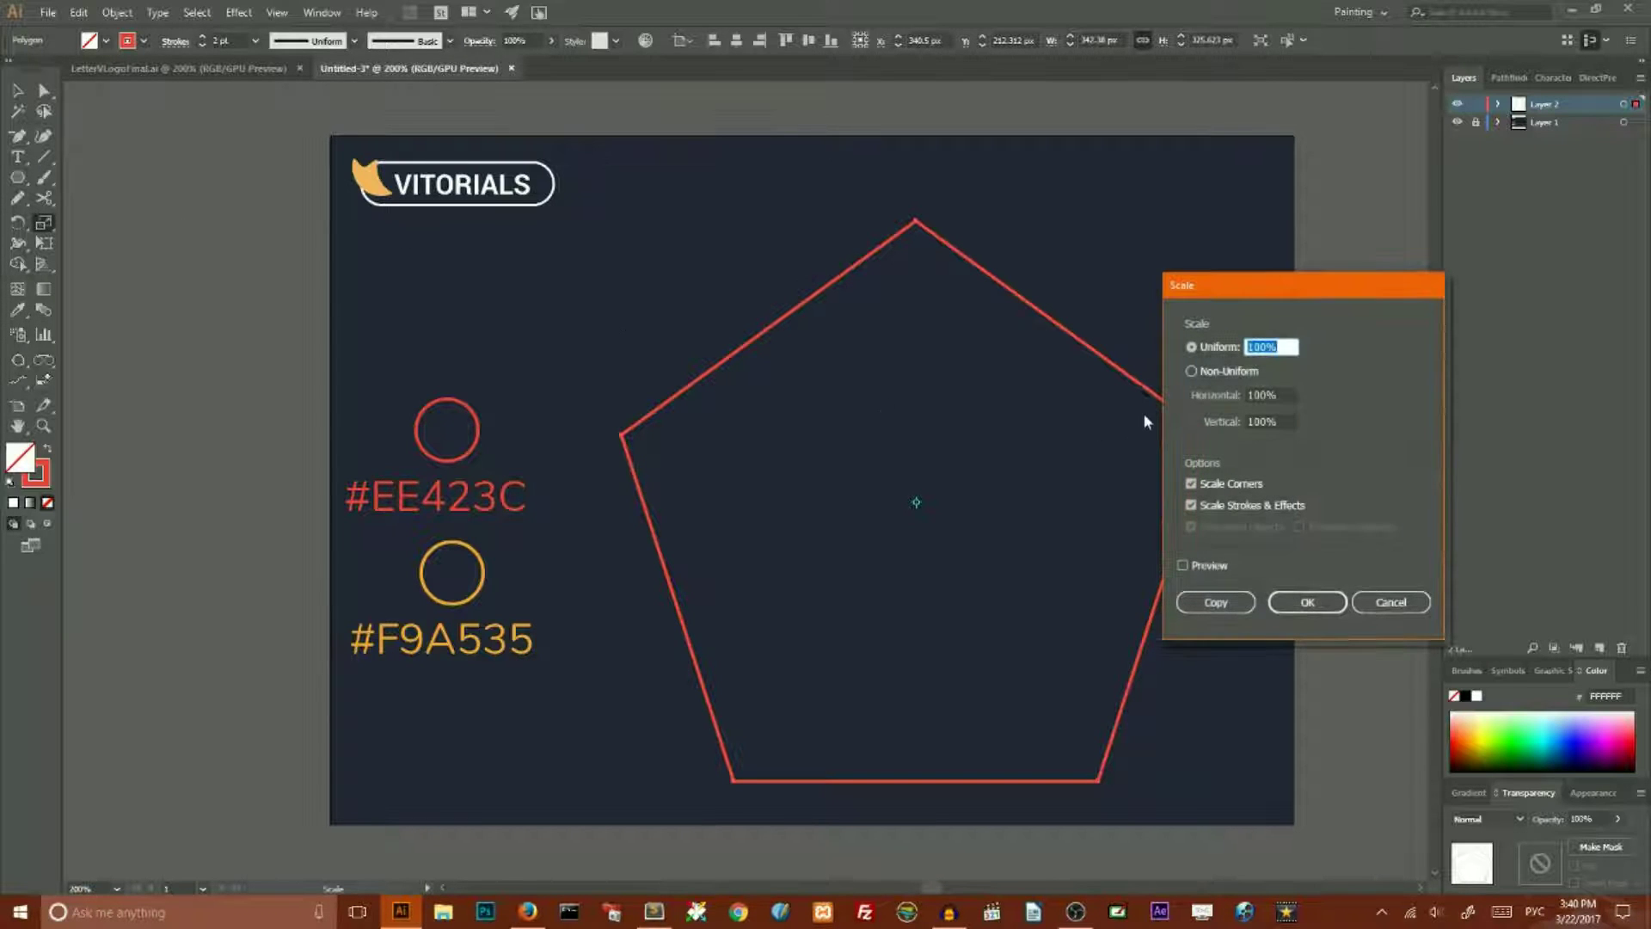
pyautogui.moveTo(1214, 288); pyautogui.dragTo(918, 341)
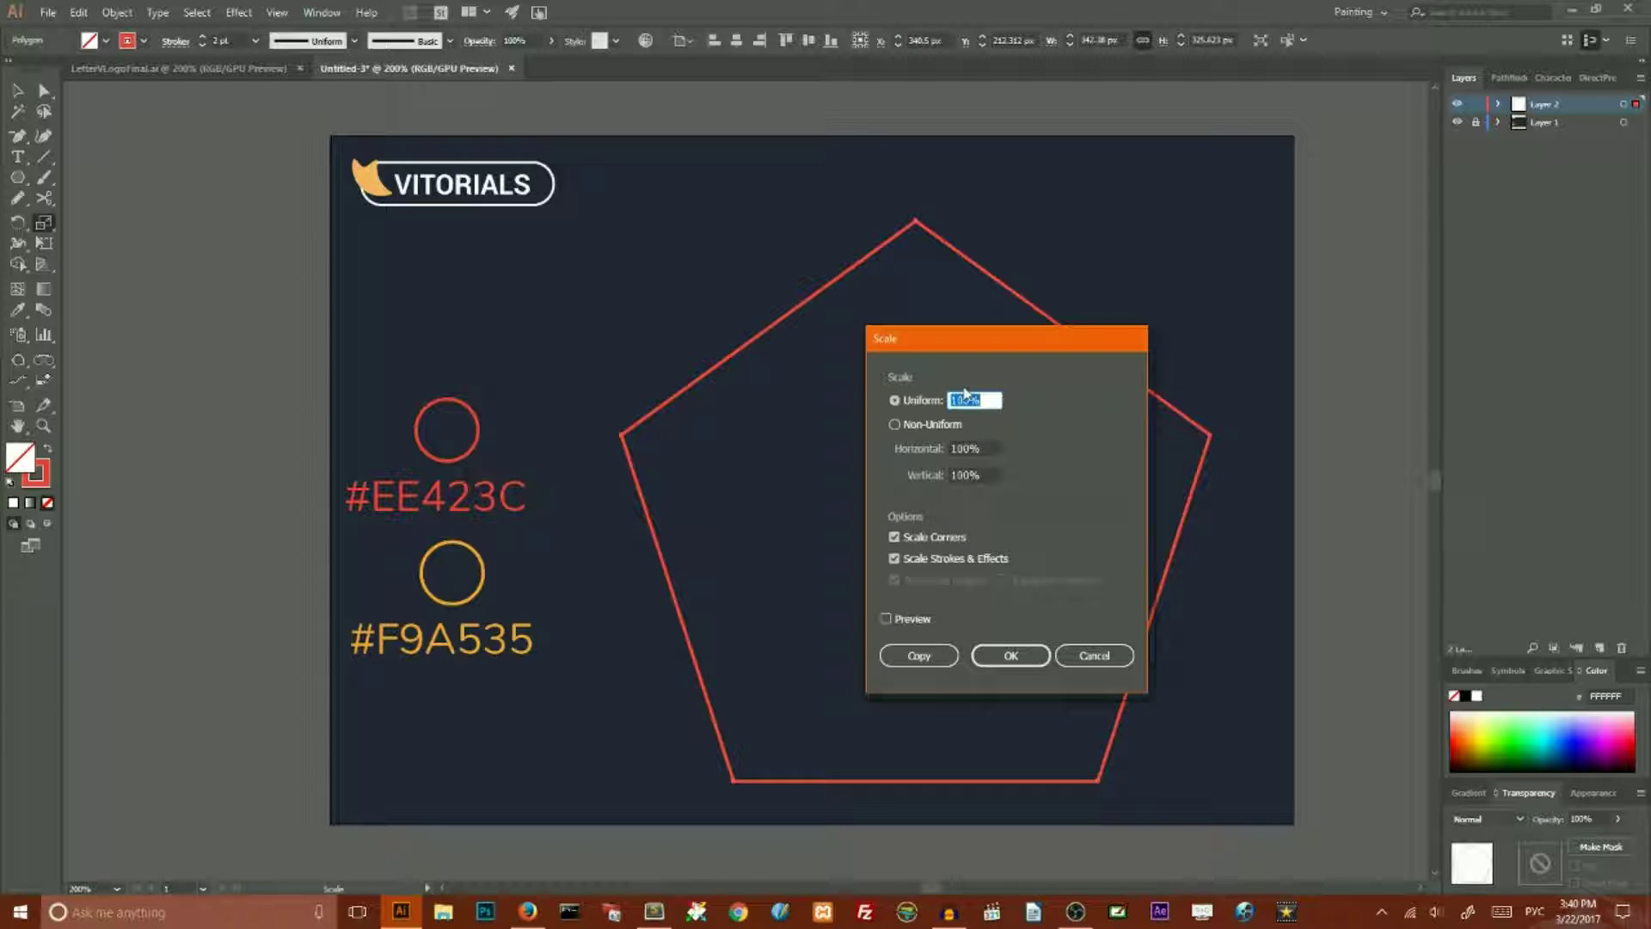
pyautogui.press('BackSpace')
pyautogui.moveTo(944, 339); pyautogui.dragTo(1170, 256)
pyautogui.click(1142, 571)
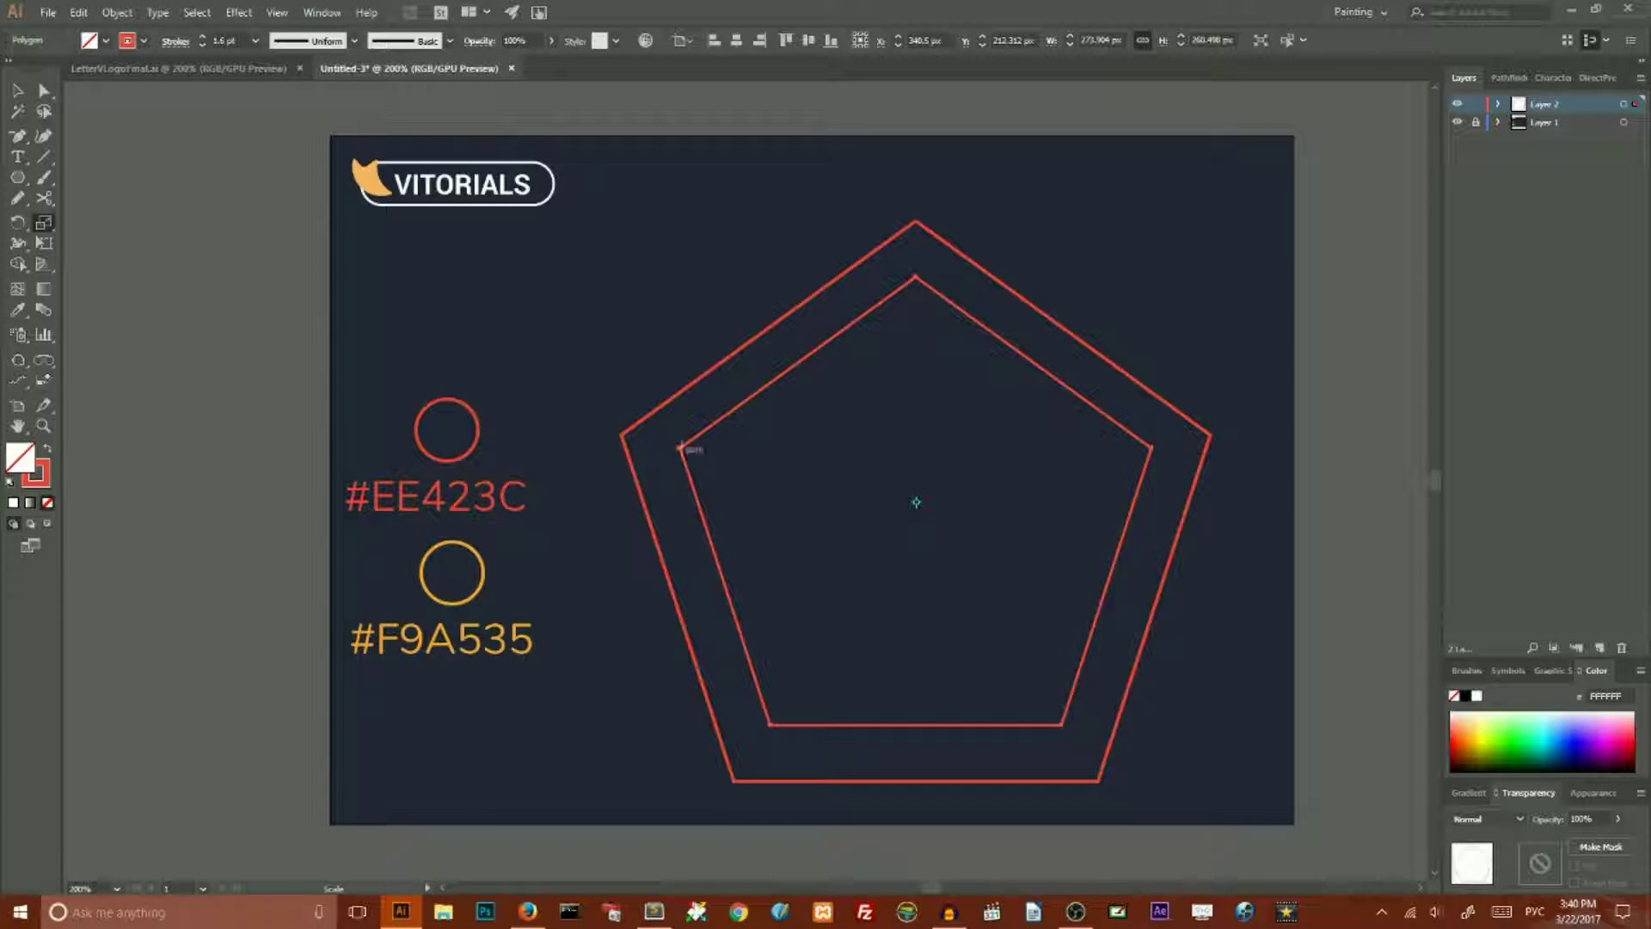
# Outline the inner pentagon copy in the orange #F9A535 colour.
pyautogui.click(19, 314)
pyautogui.click(421, 560)
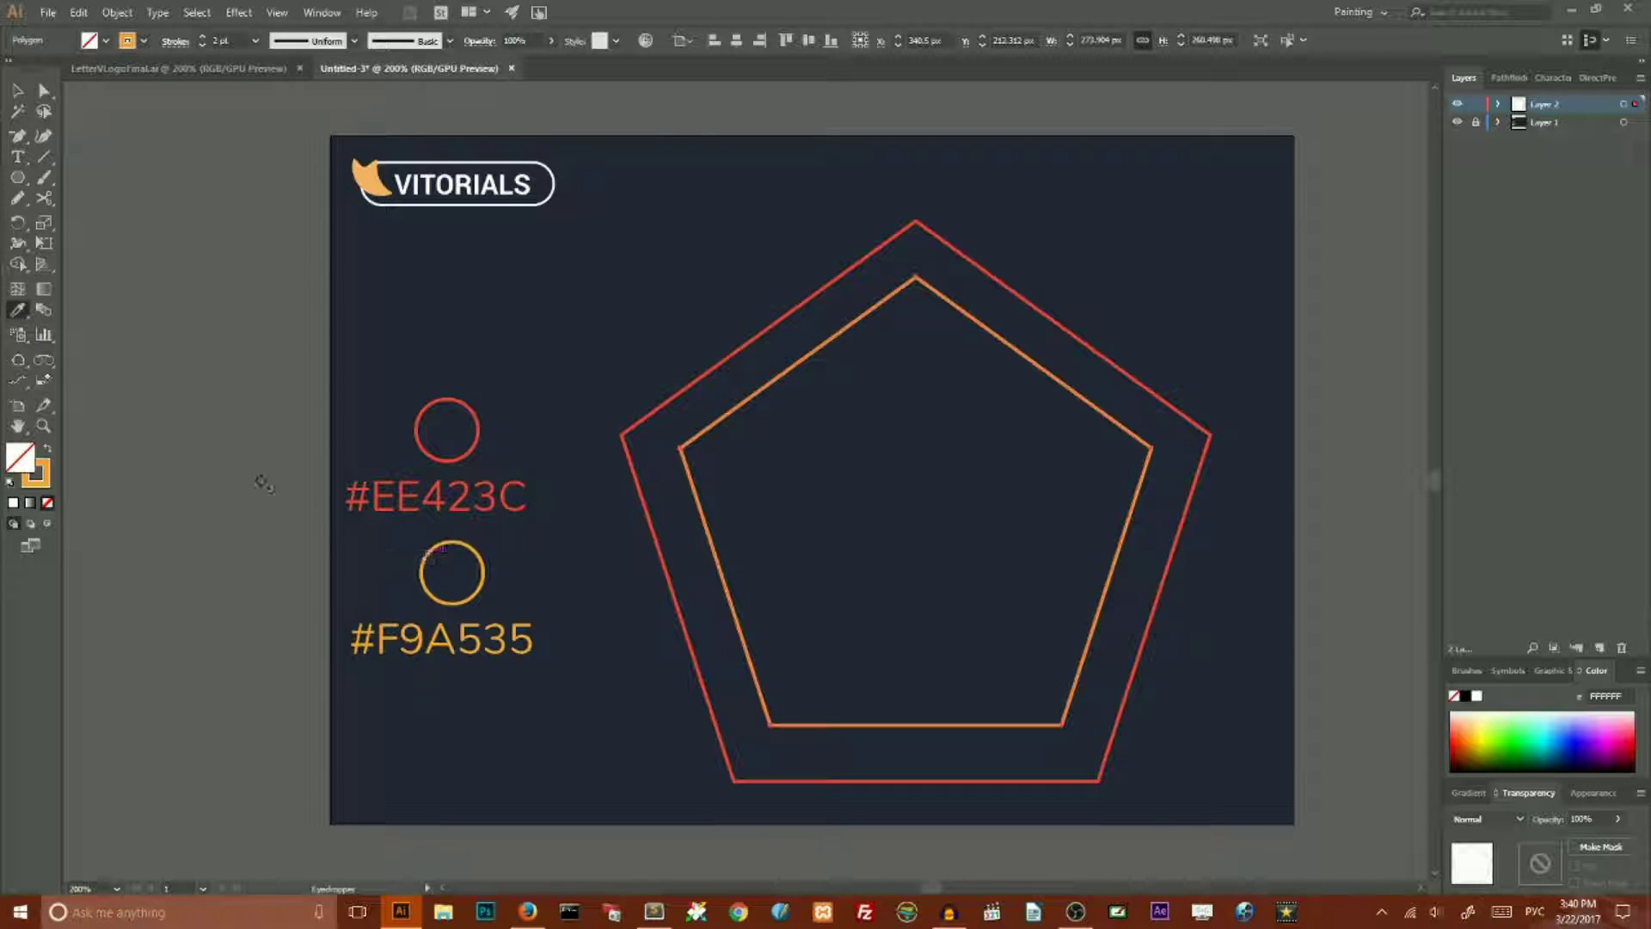
pyautogui.click(19, 92)
pyautogui.click(631, 285)
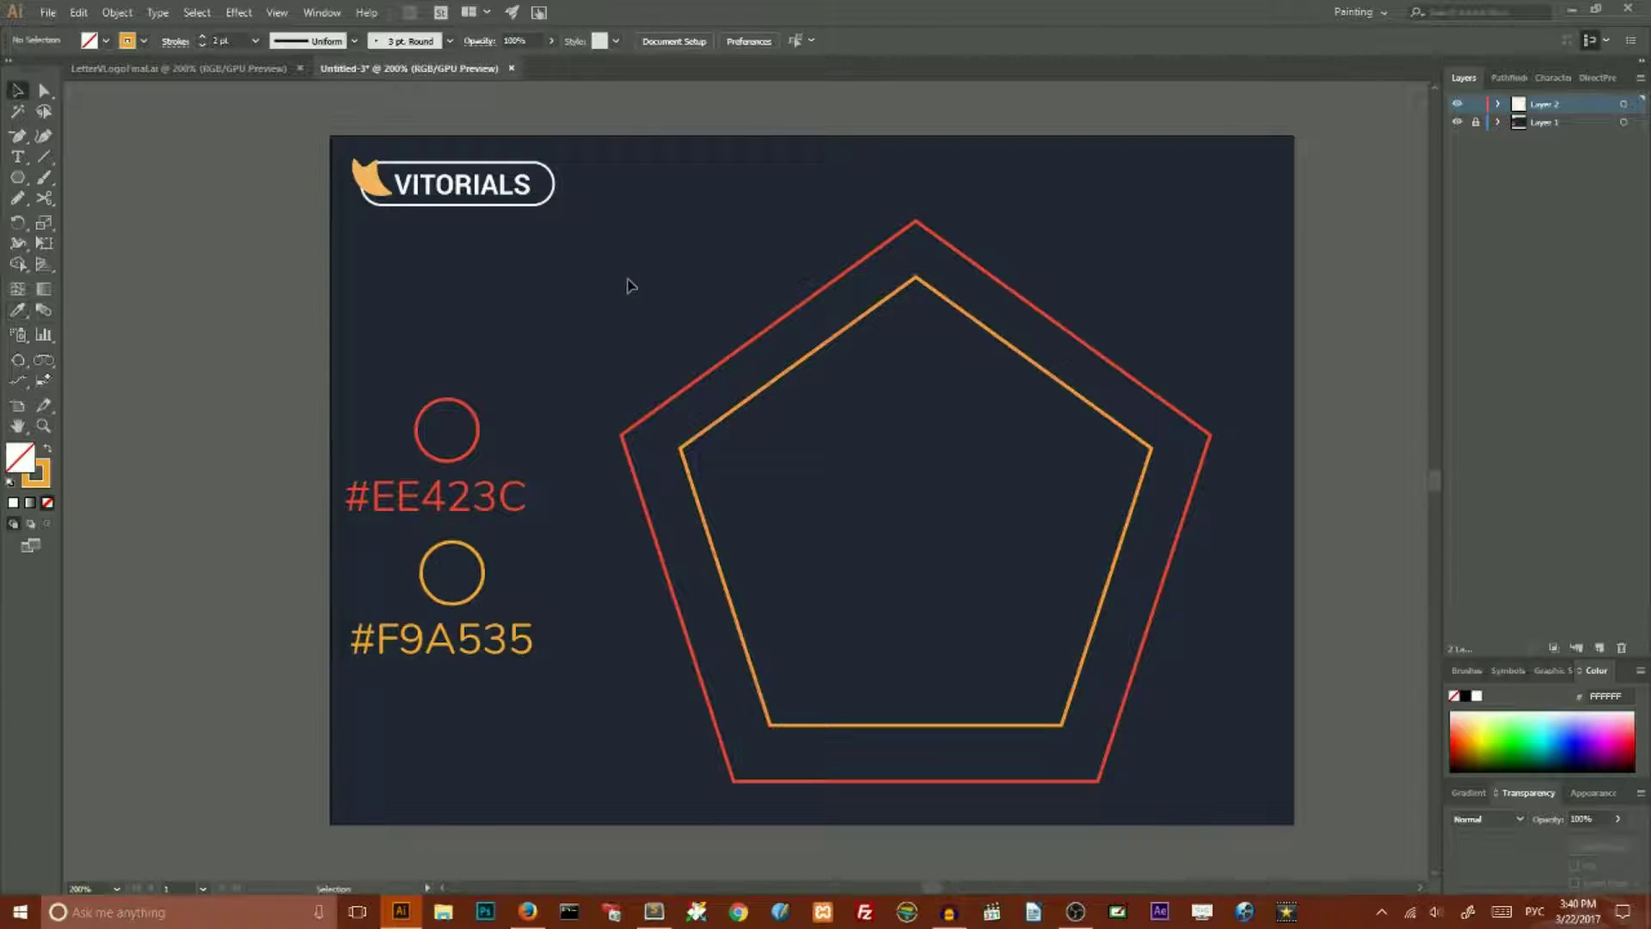
# Select the pentagons and set Blend Options spacing to Specified Distance with a small pixel value.
pyautogui.click(856, 628)
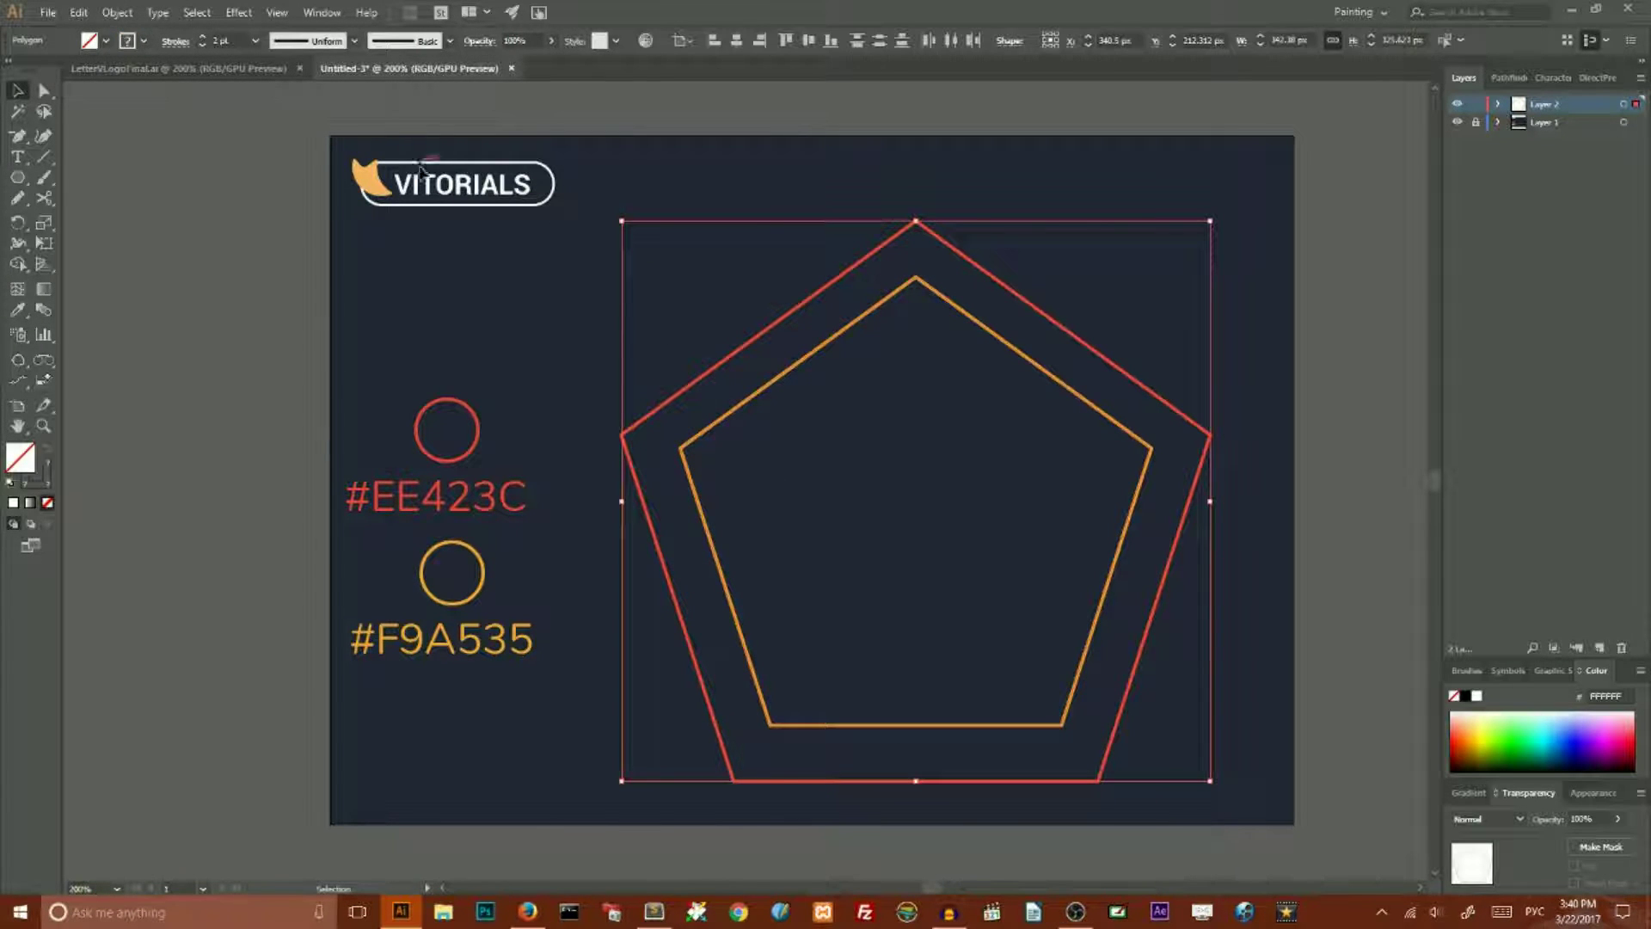
pyautogui.click(116, 10)
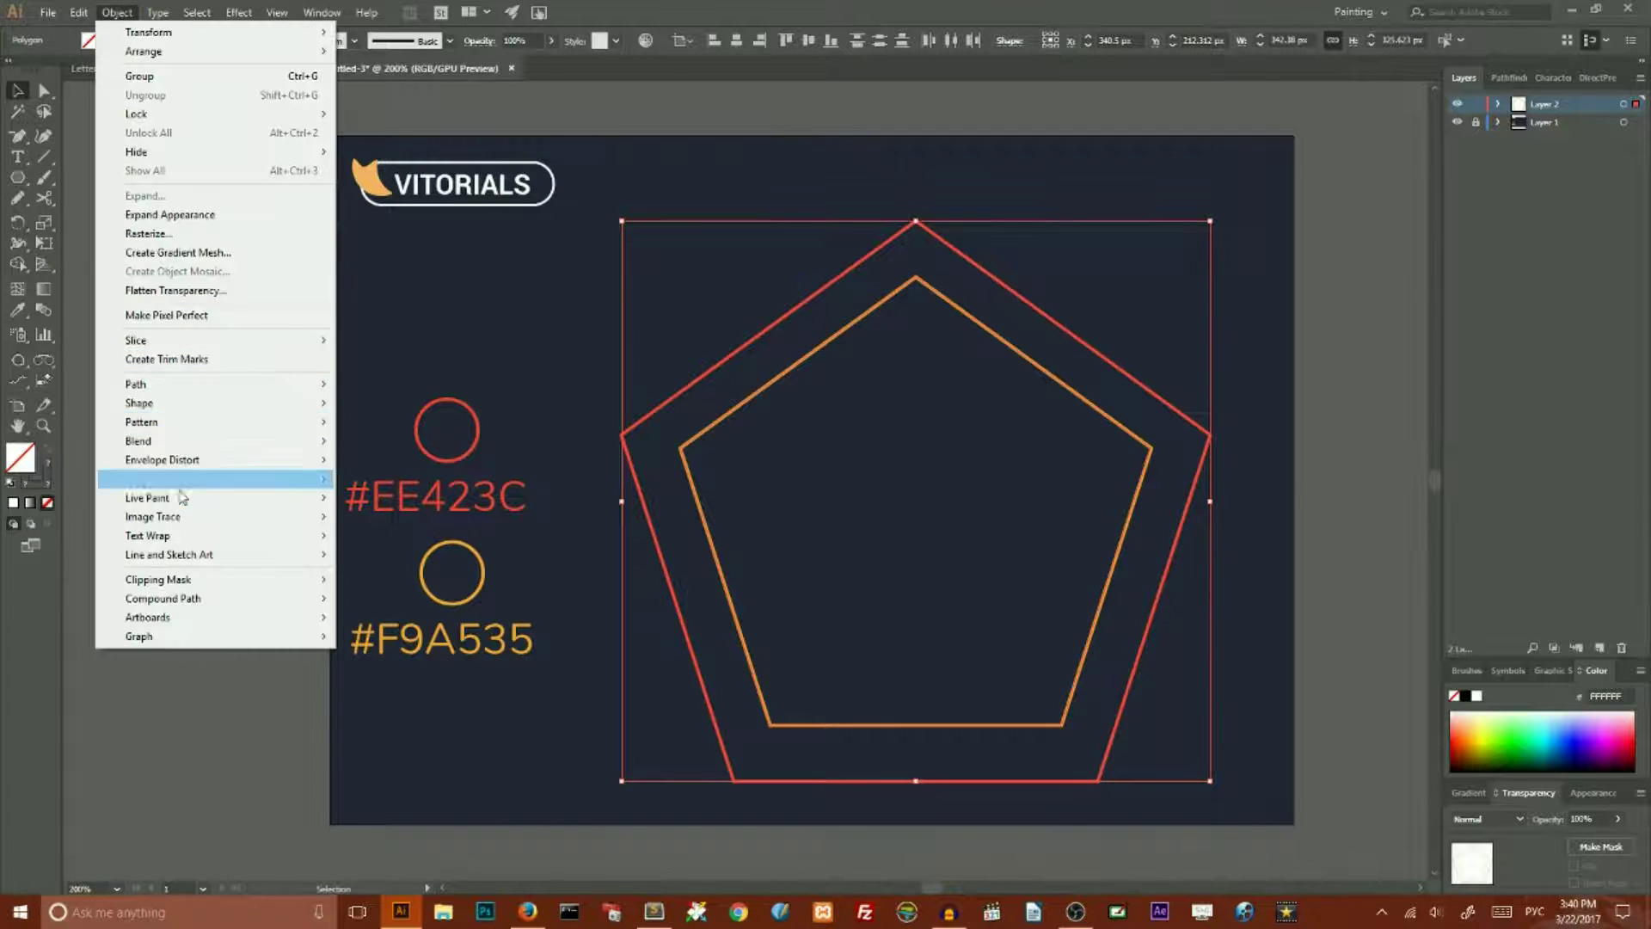
pyautogui.moveTo(182, 443)
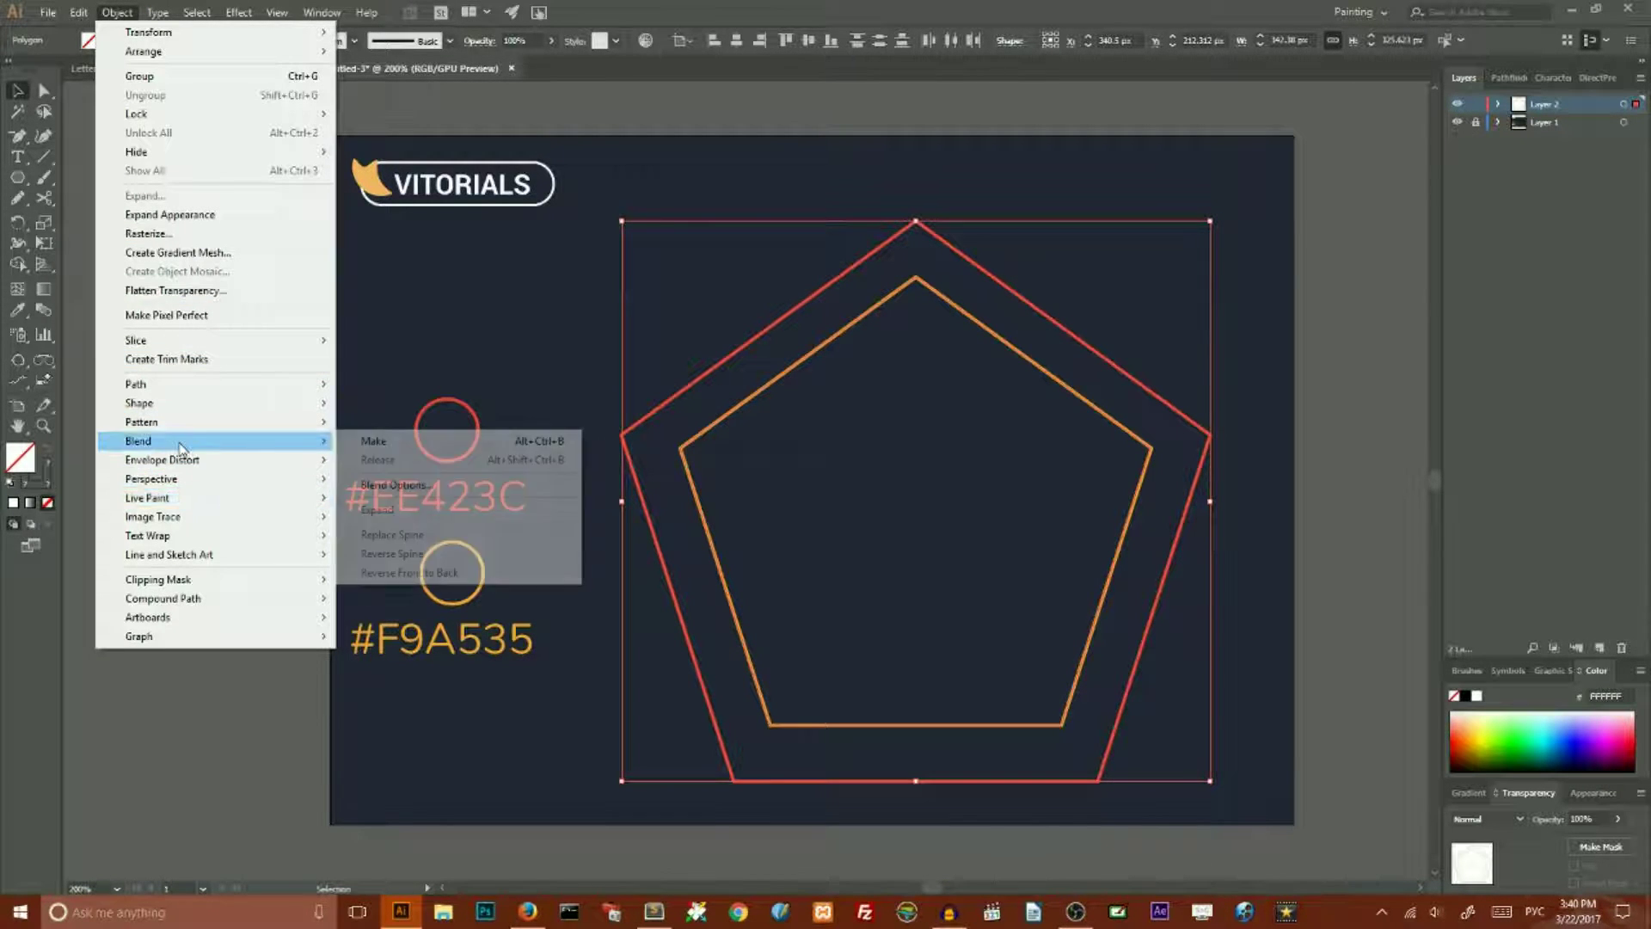
pyautogui.click(391, 484)
pyautogui.moveTo(1146, 151); pyautogui.dragTo(233, 227)
pyautogui.click(247, 269)
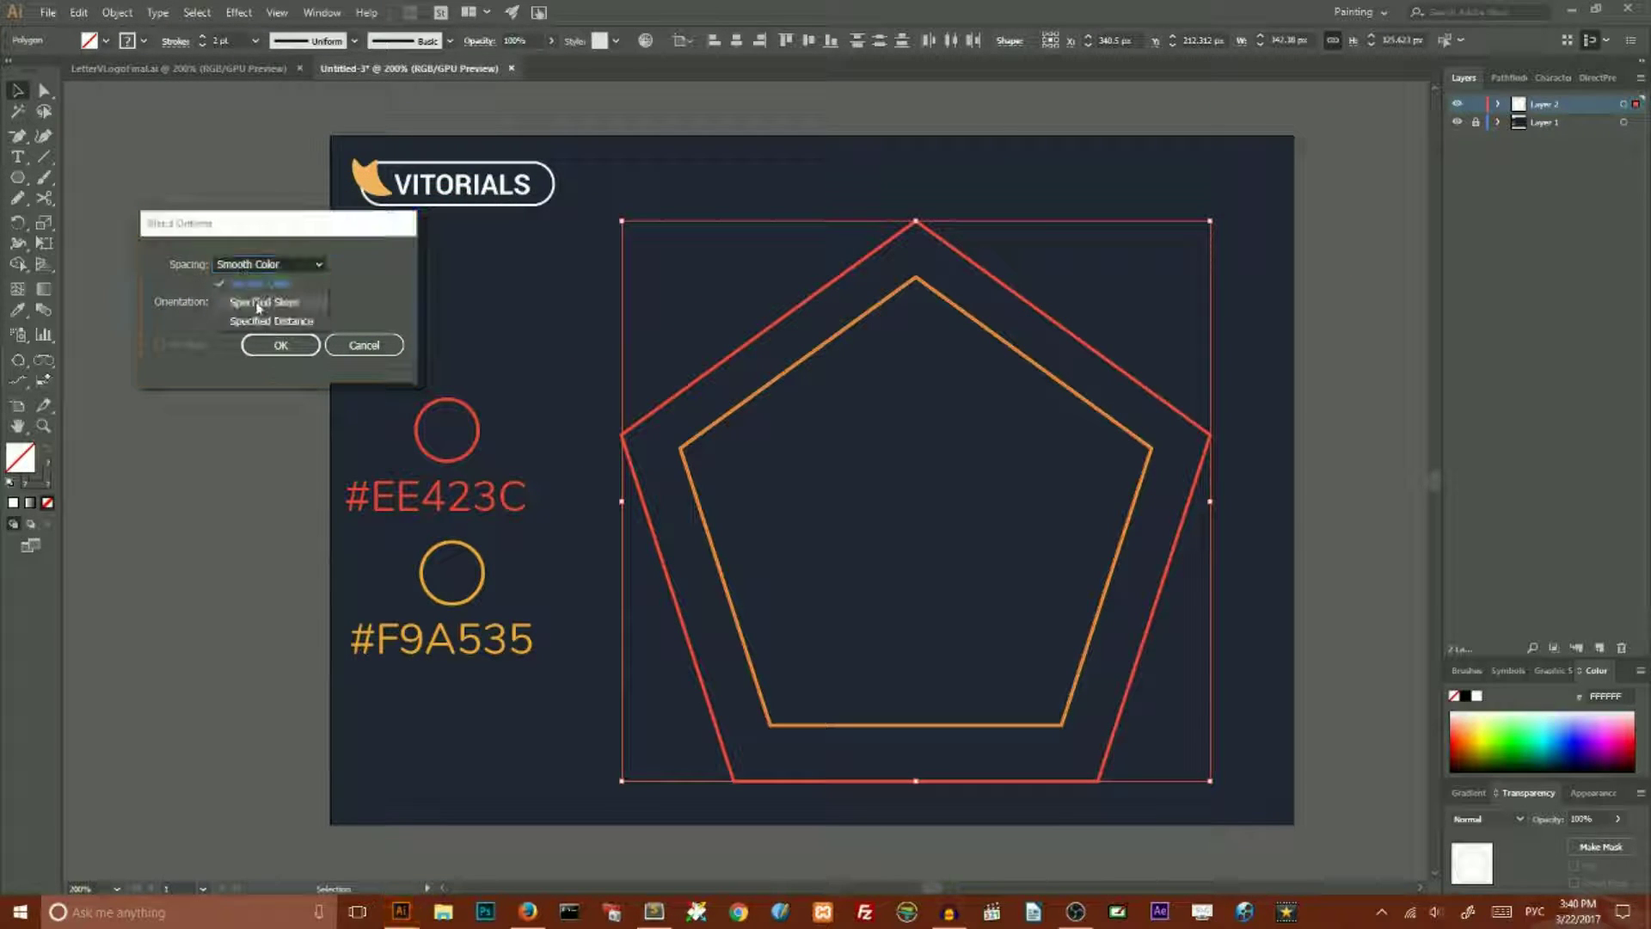
pyautogui.click(255, 322)
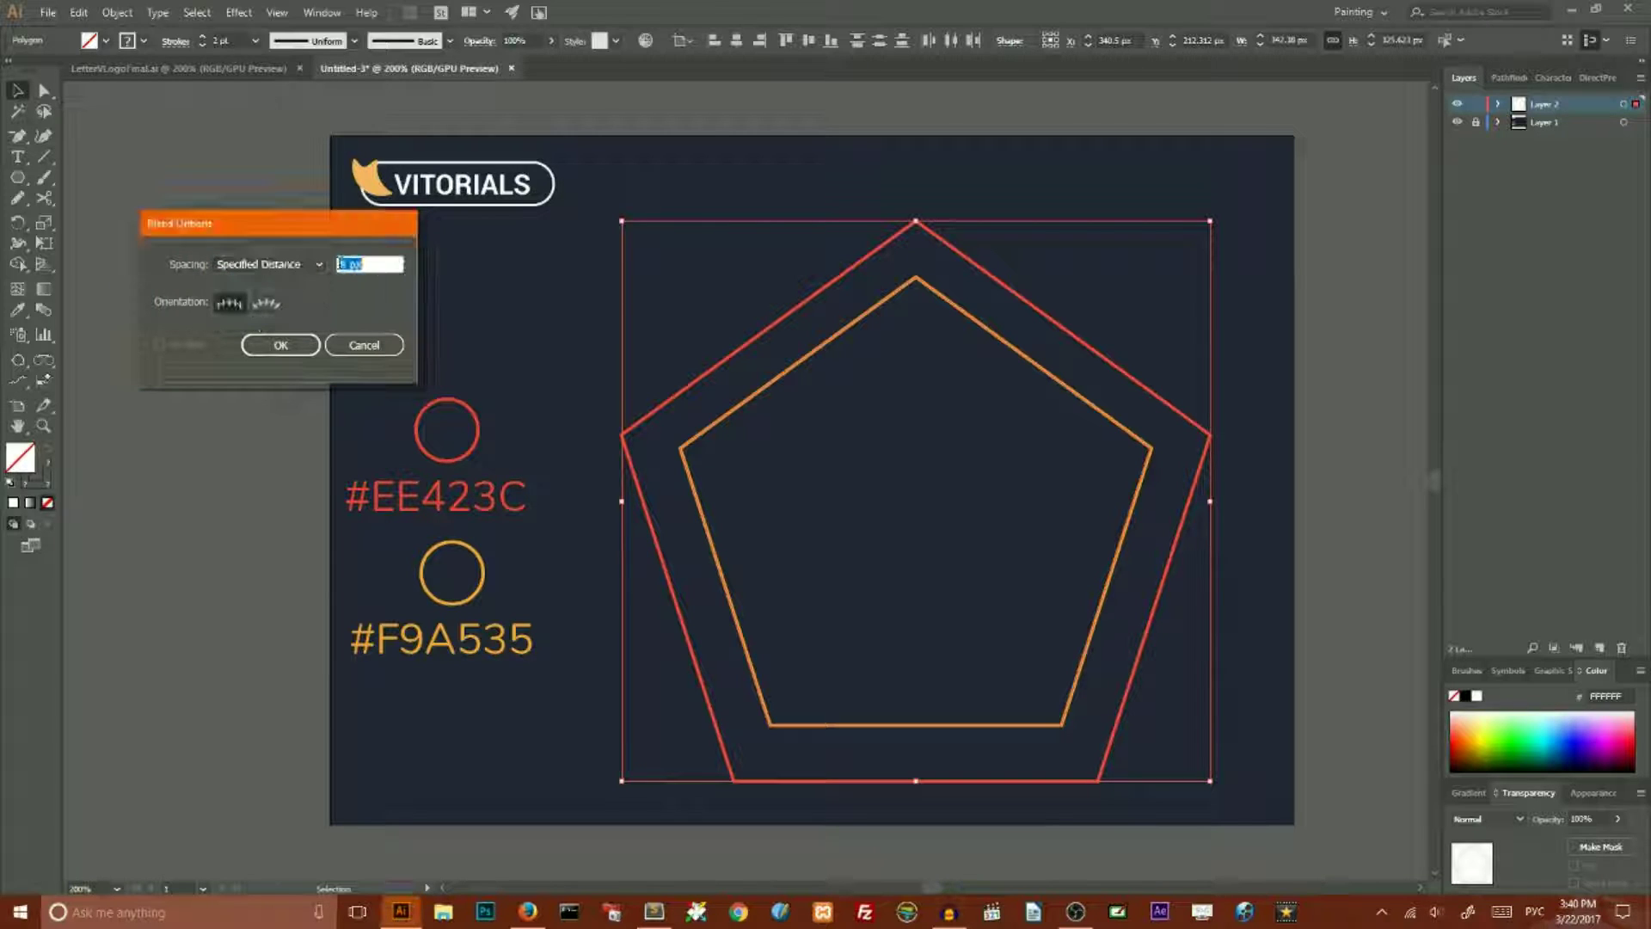
pyautogui.click(344, 263)
pyautogui.doubleClick(342, 264)
pyautogui.write('10')
pyautogui.write('1')
pyautogui.click(270, 348)
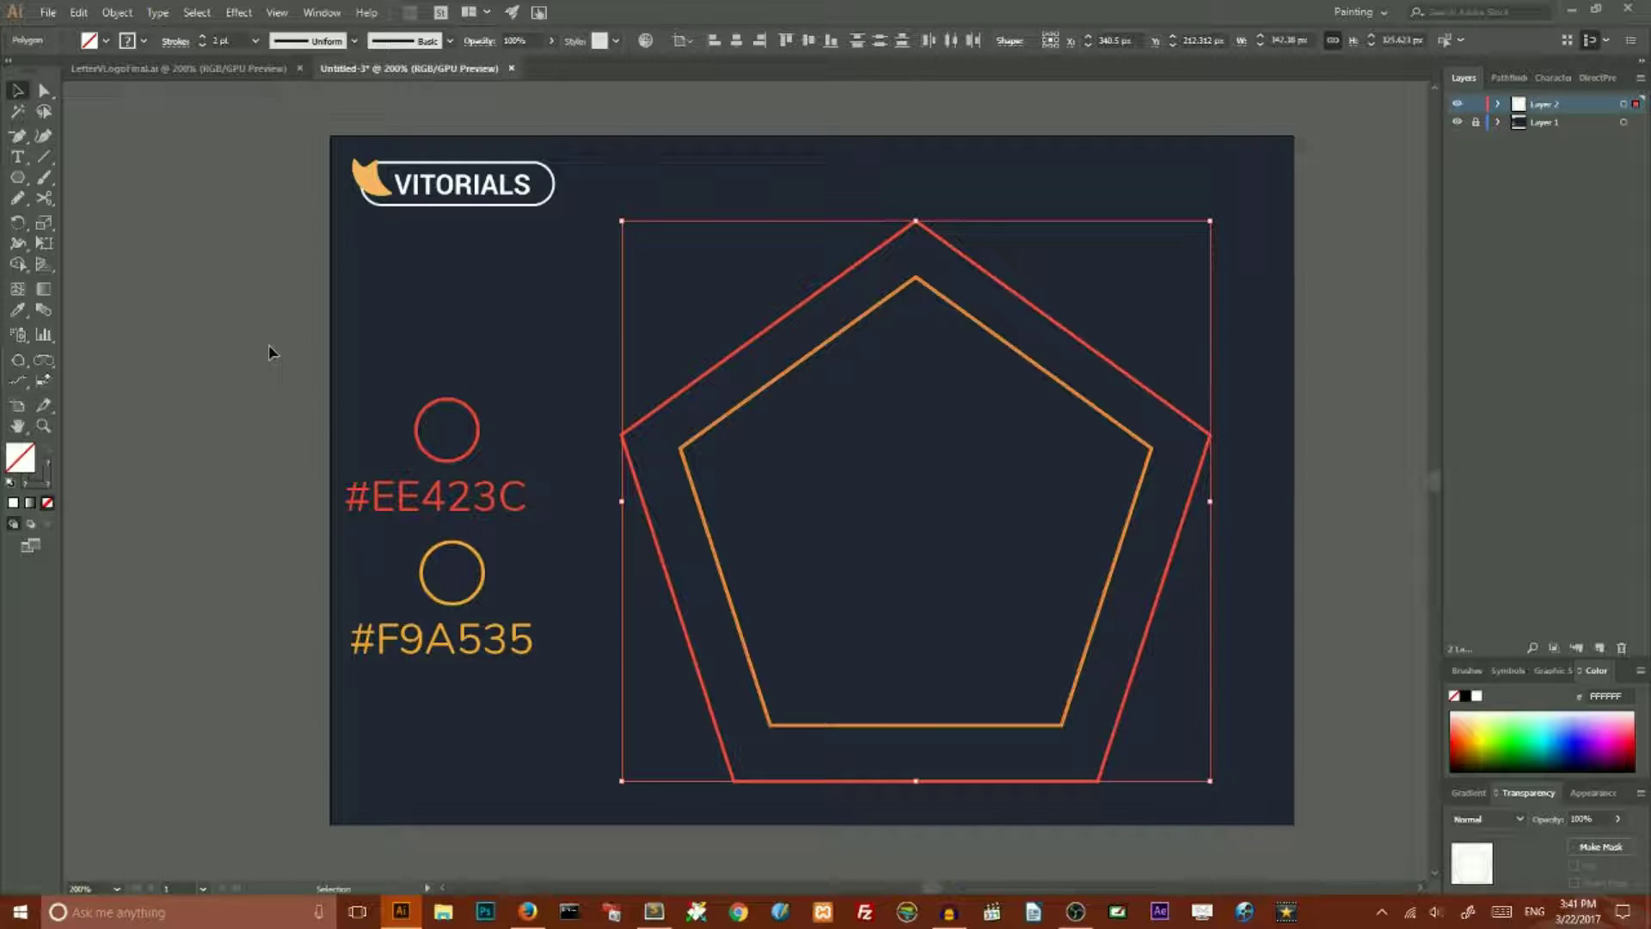
# Blend the red and orange pentagons with Ctrl+Alt+B and nudge the blend up.
pyautogui.press('a')
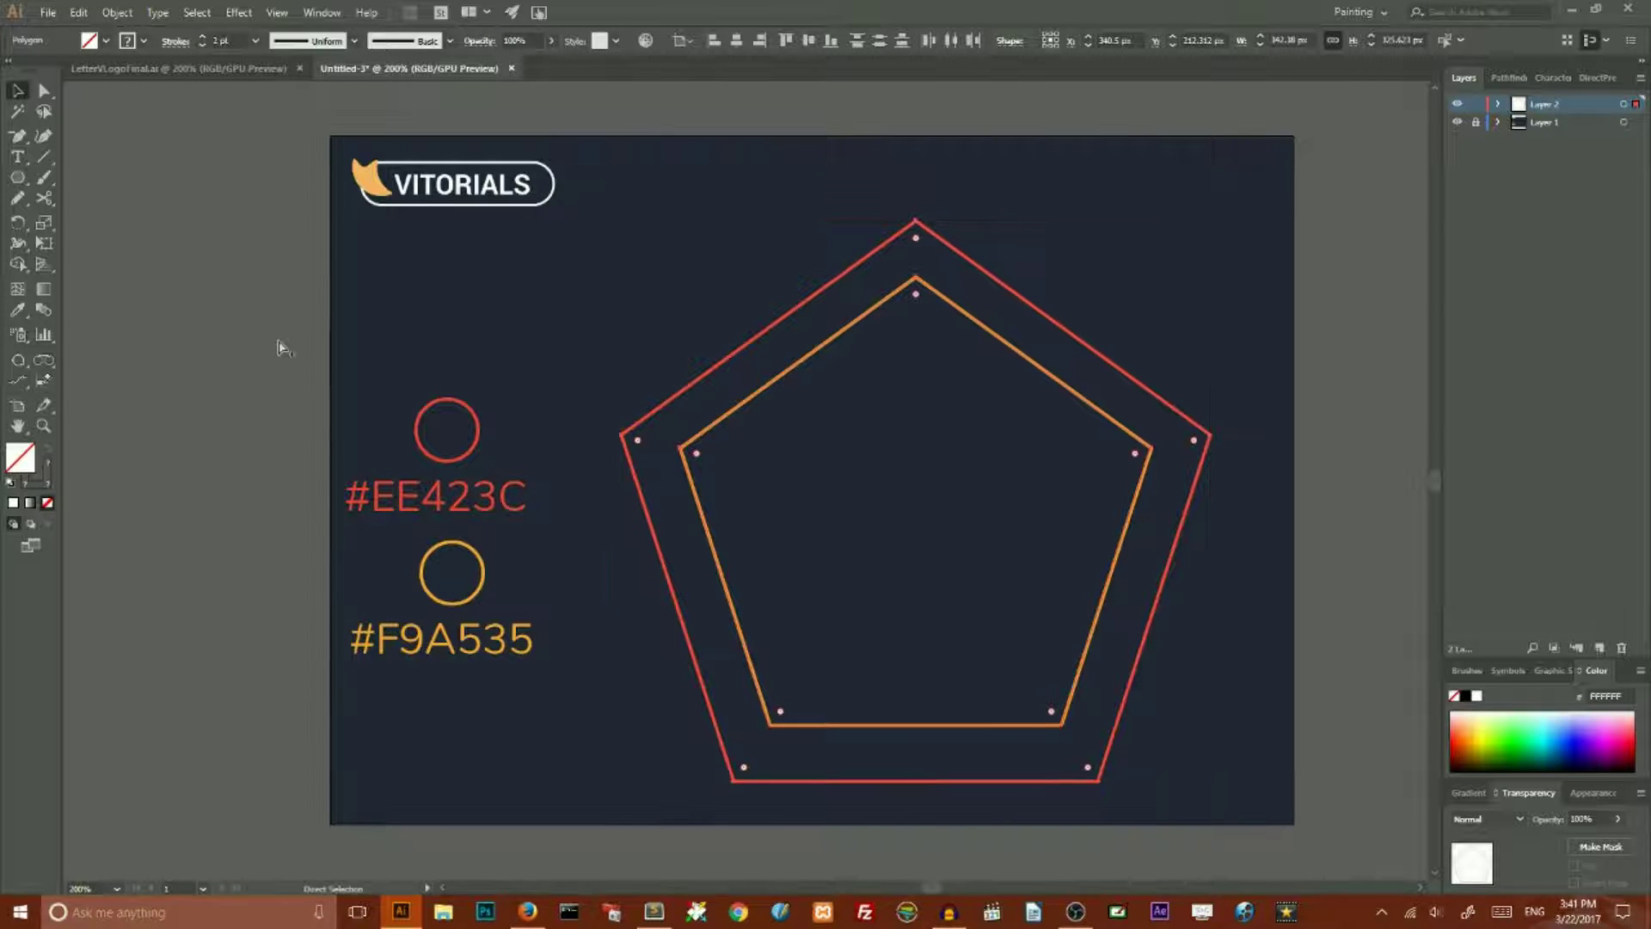
pyautogui.hotkey('ctrl', 'alt', 'b')
pyautogui.press('v')
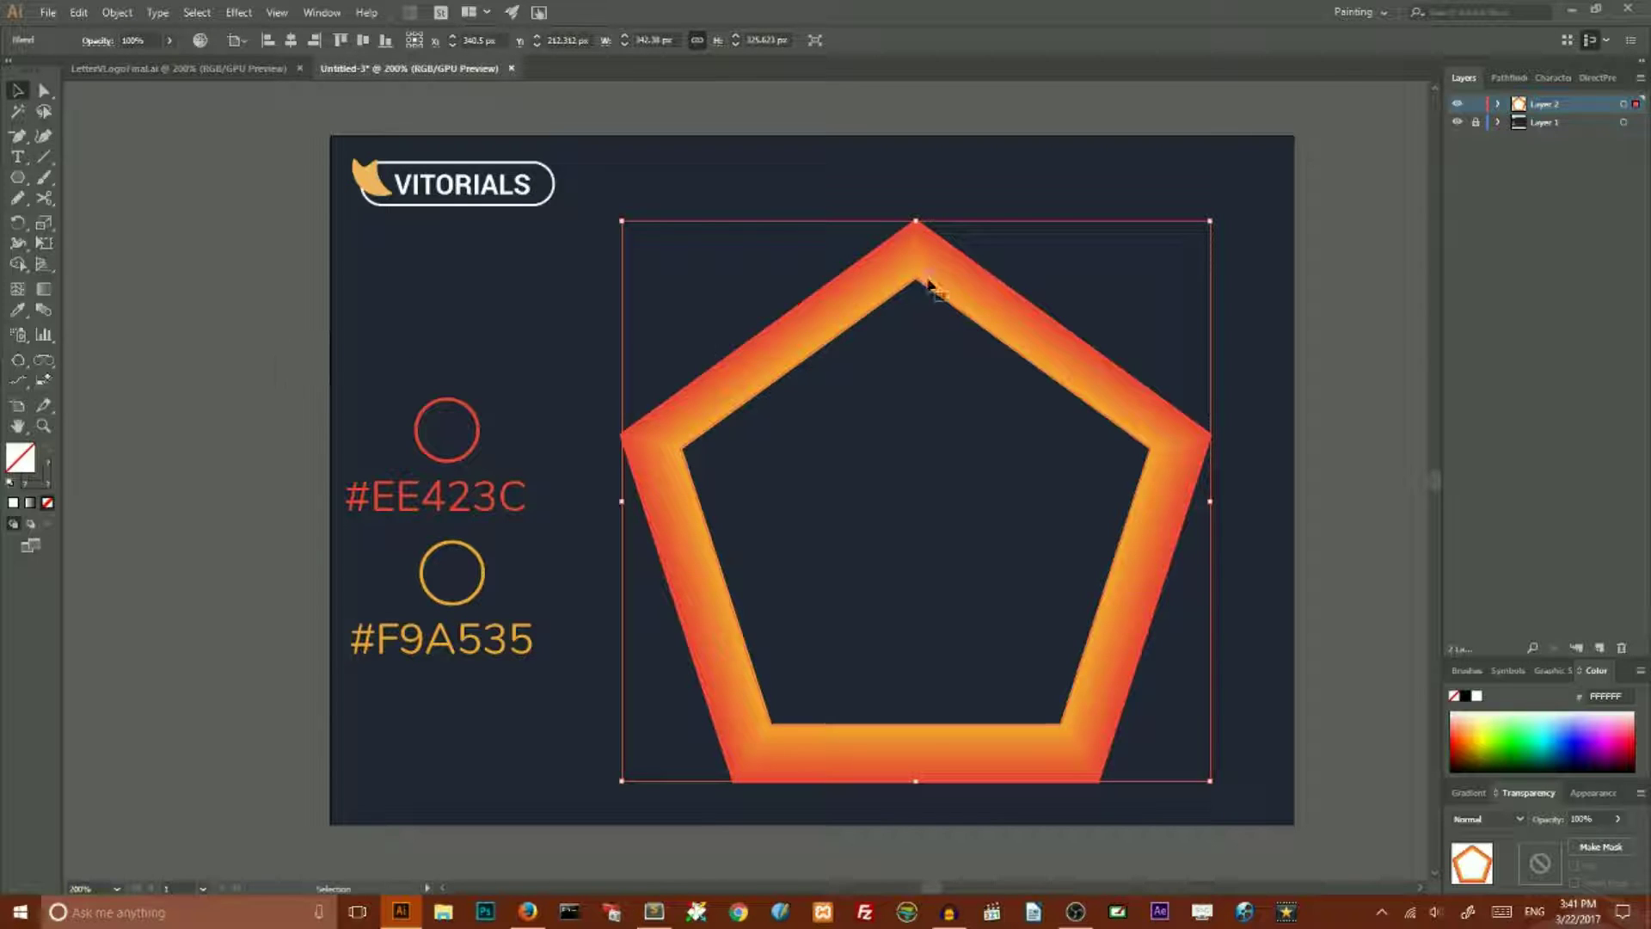
pyautogui.moveTo(974, 281); pyautogui.dragTo(964, 252)
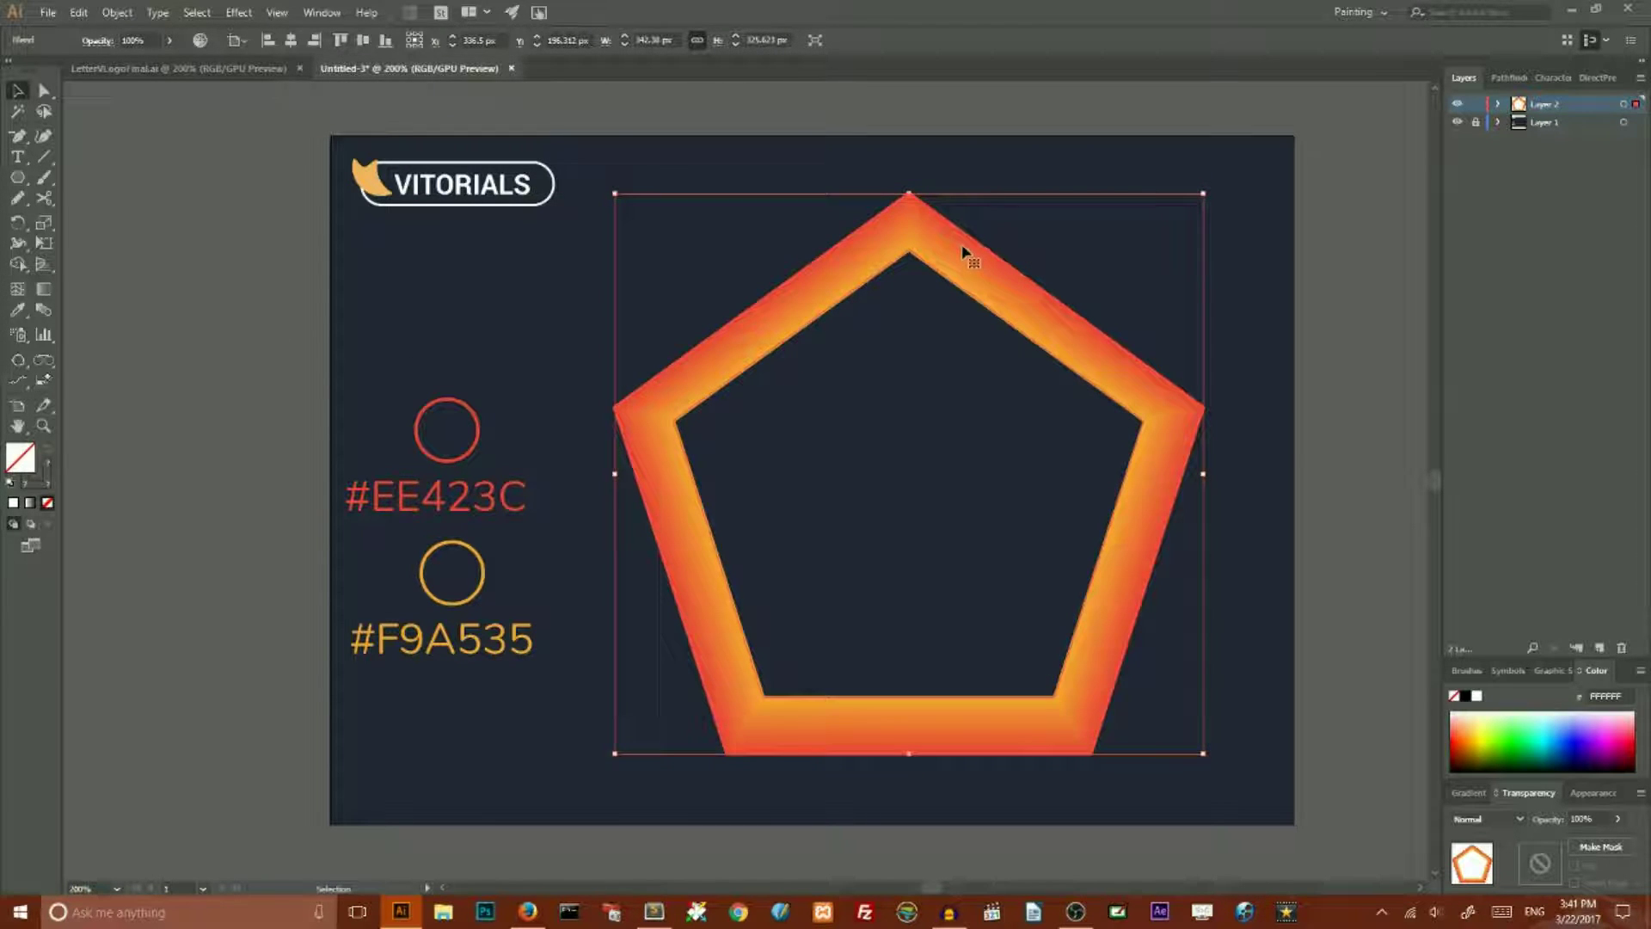
# Select the blended pentagon's top anchor point with Direct Selection.
pyautogui.click(118, 13)
pyautogui.moveTo(182, 442)
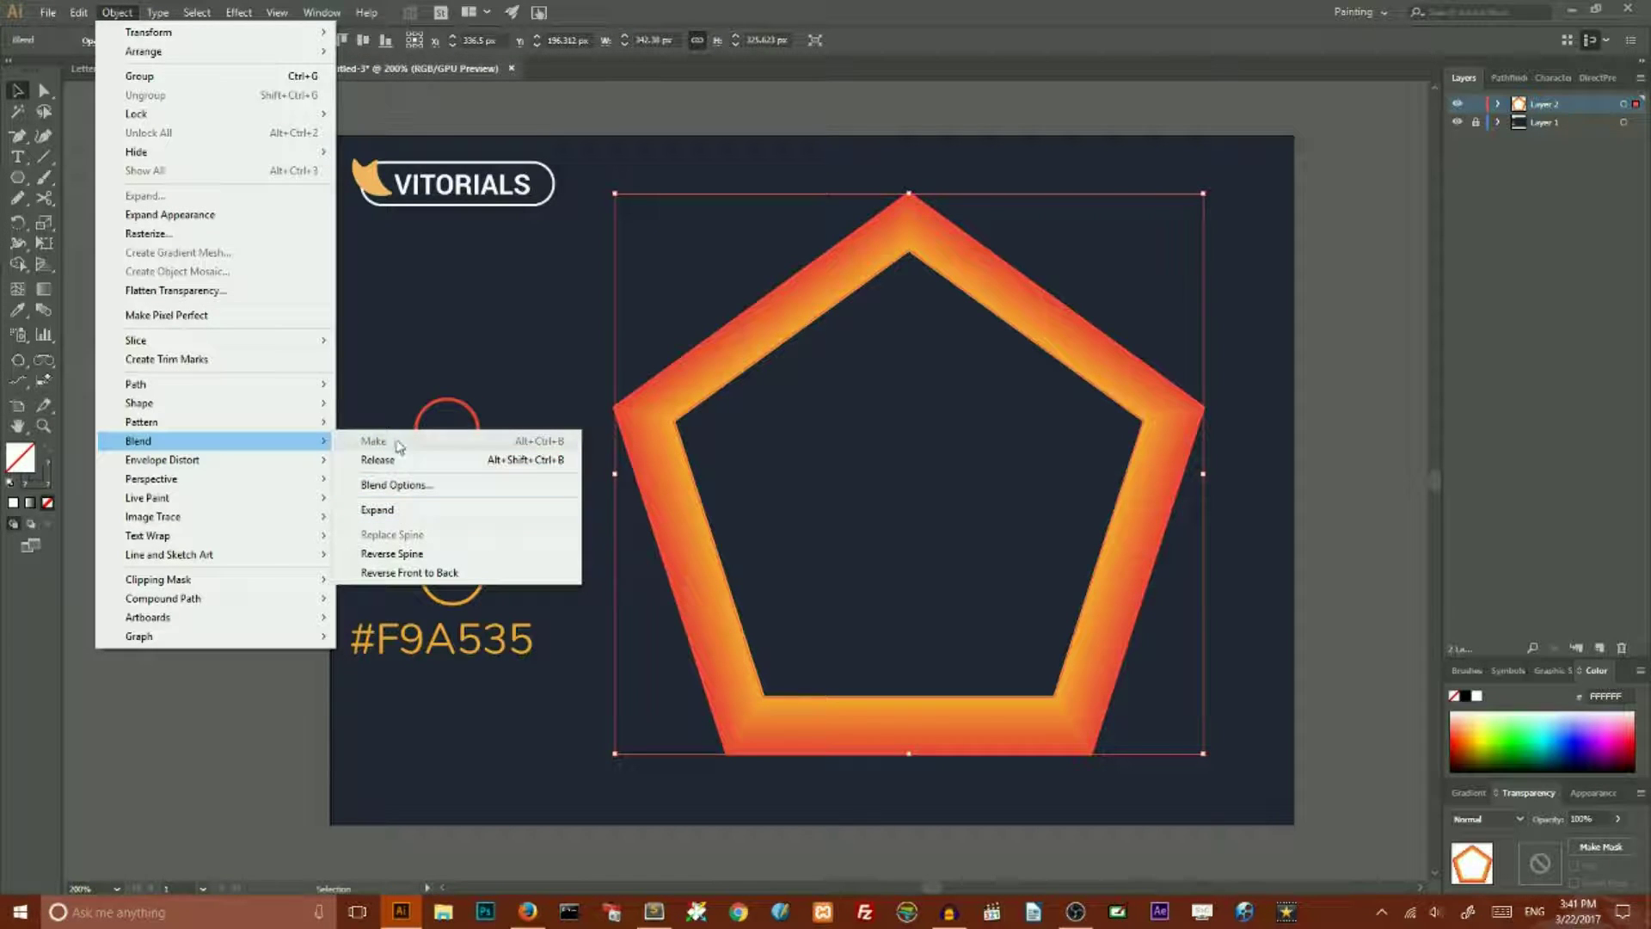
pyautogui.click(1379, 261)
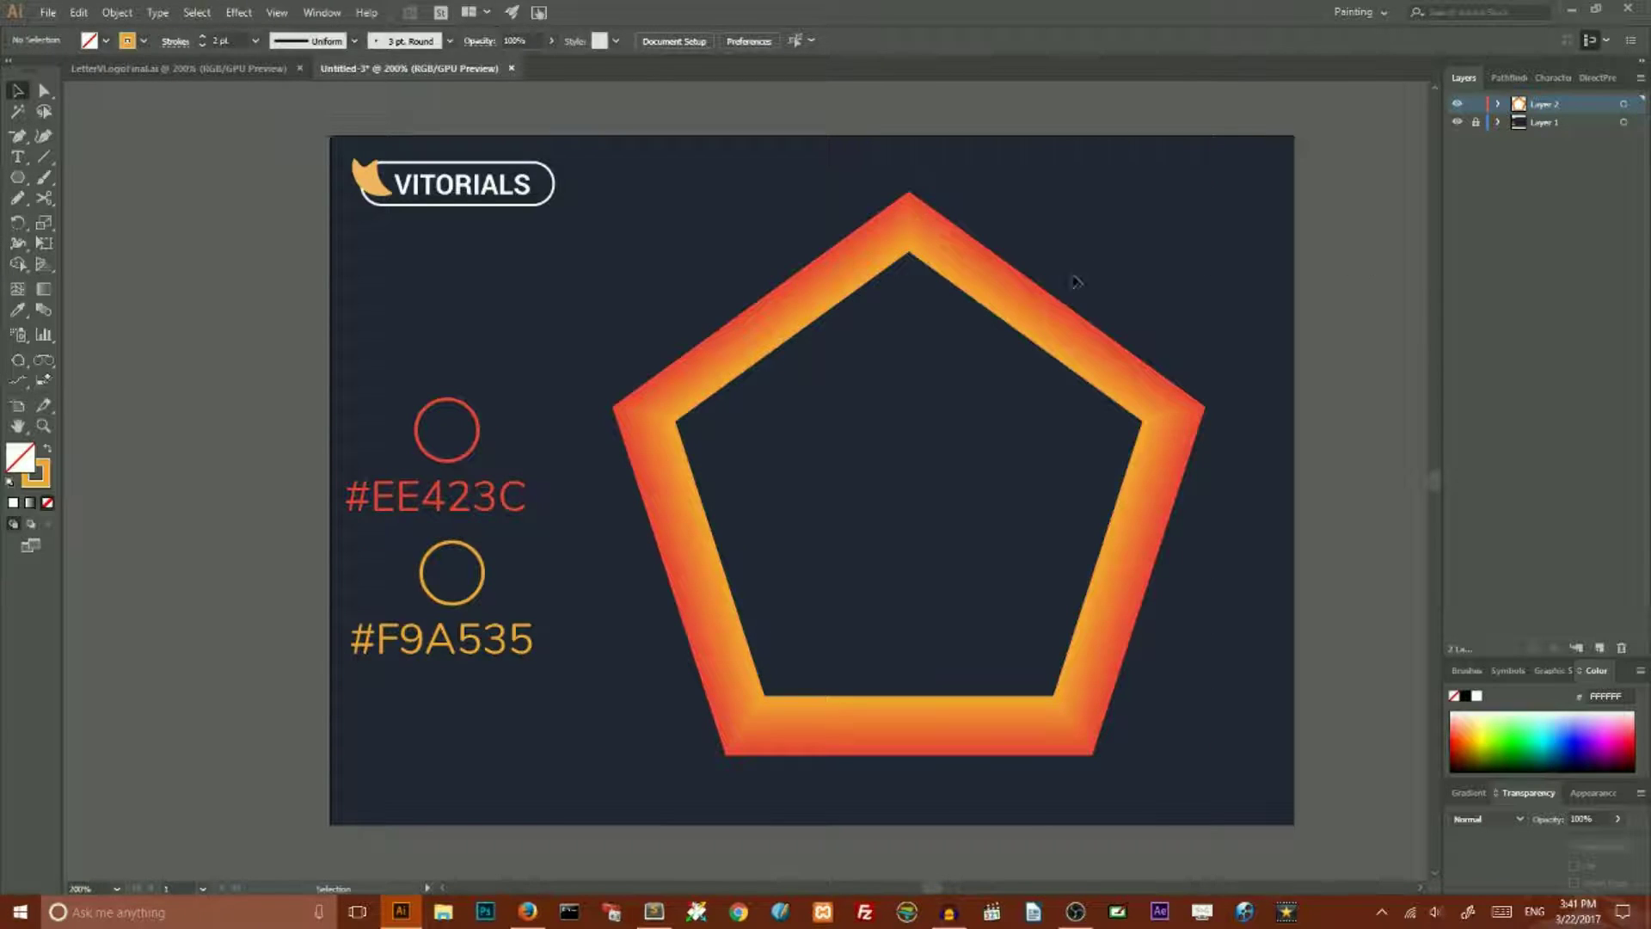
pyautogui.press('a')
pyautogui.hotkey('ctrl', 'a')
pyautogui.click(909, 208)
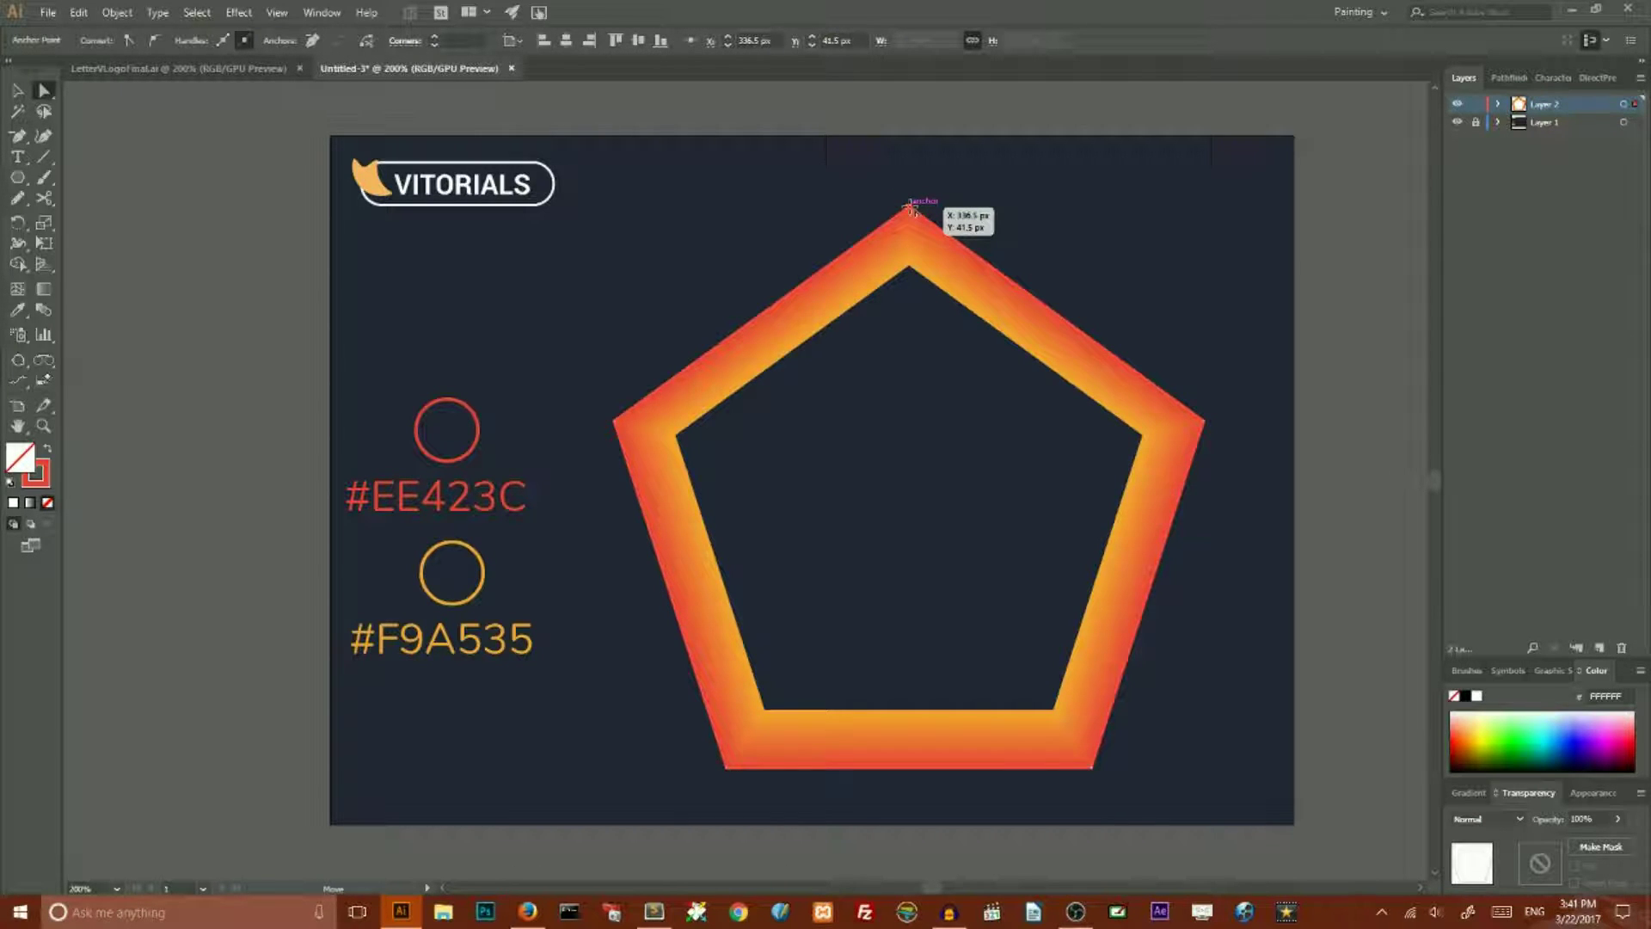
# Drag the top anchor down to the bottom edge, then select both inner bottom corners.
pyautogui.moveTo(910, 208); pyautogui.dragTo(910, 710)
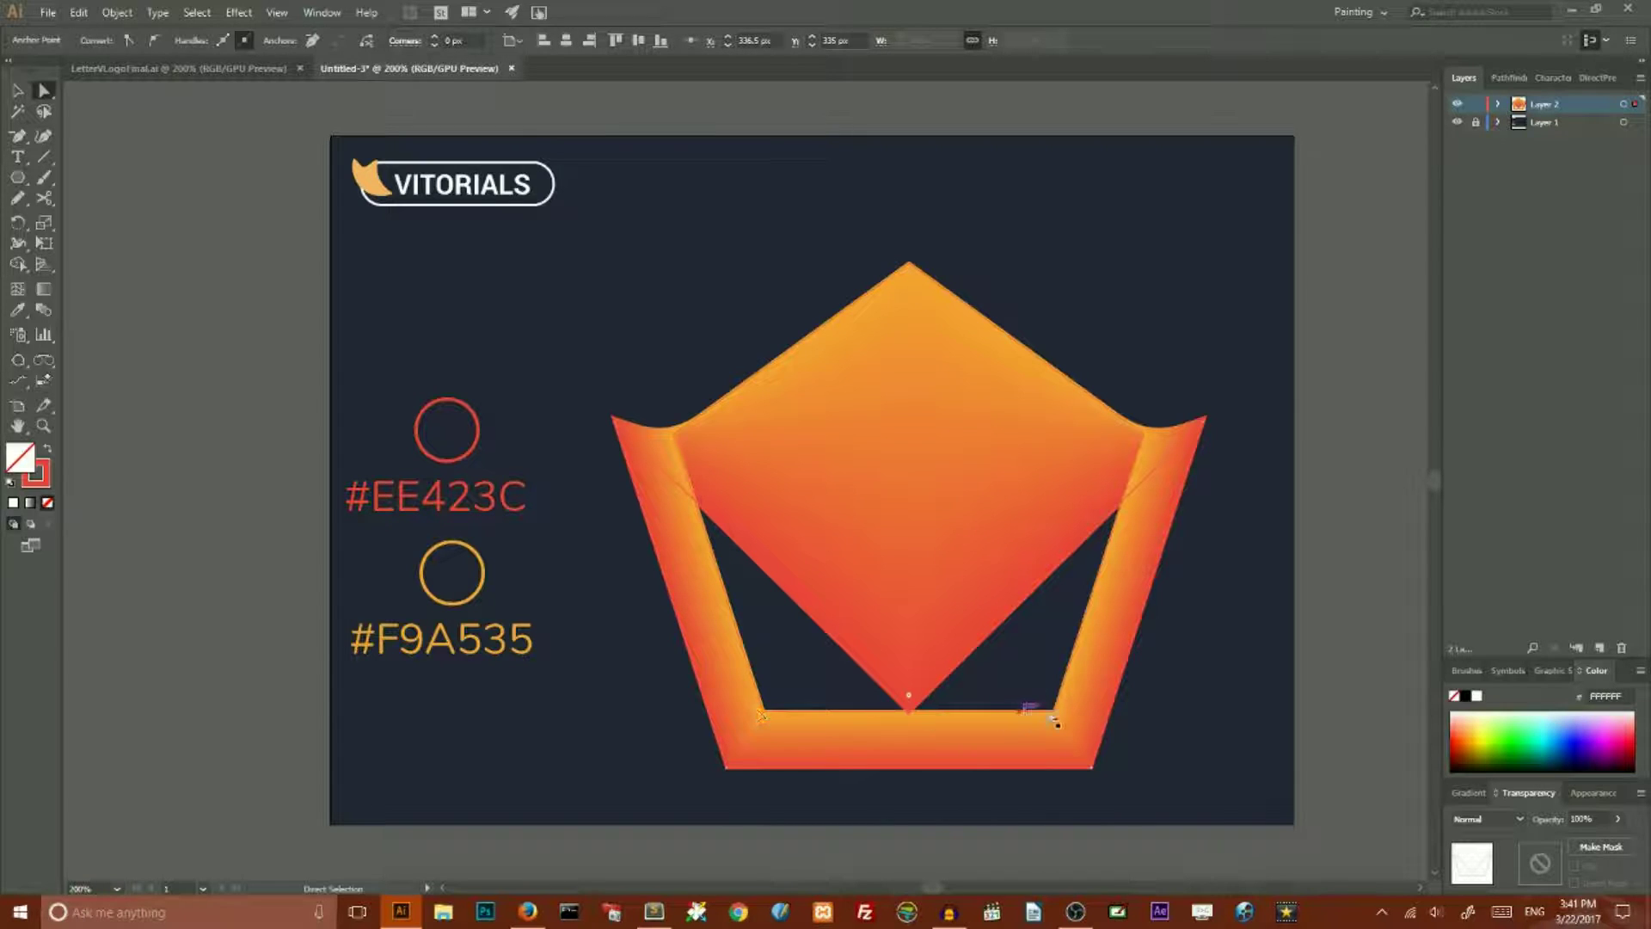
pyautogui.click(909, 265)
pyautogui.moveTo(909, 265); pyautogui.dragTo(913, 636)
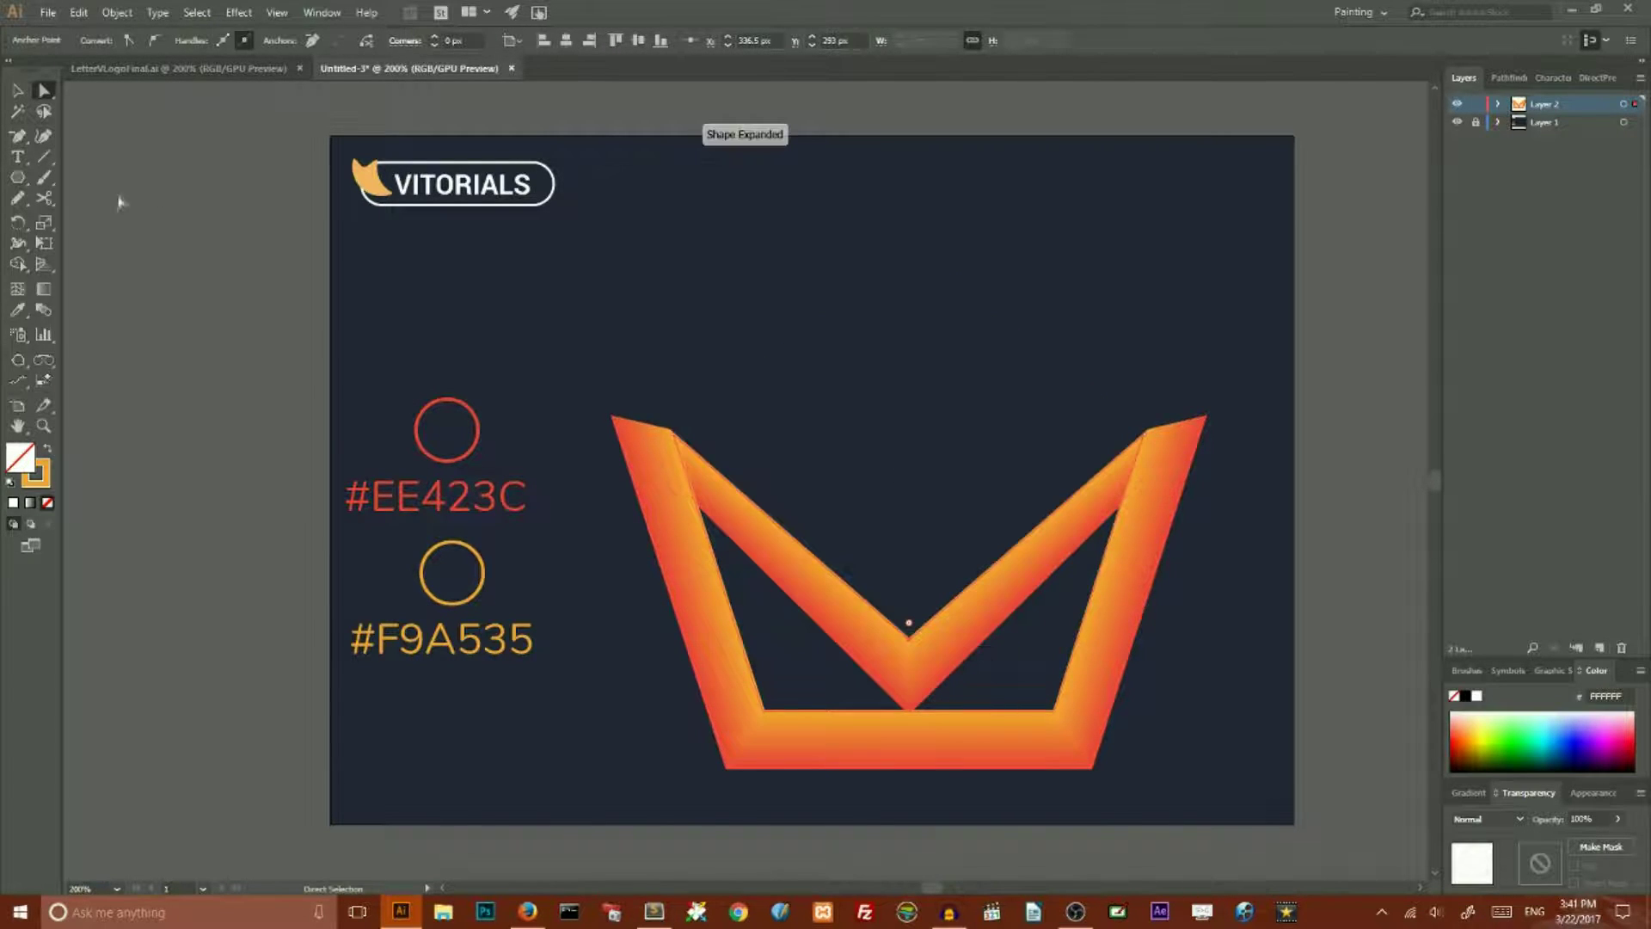
pyautogui.click(765, 711)
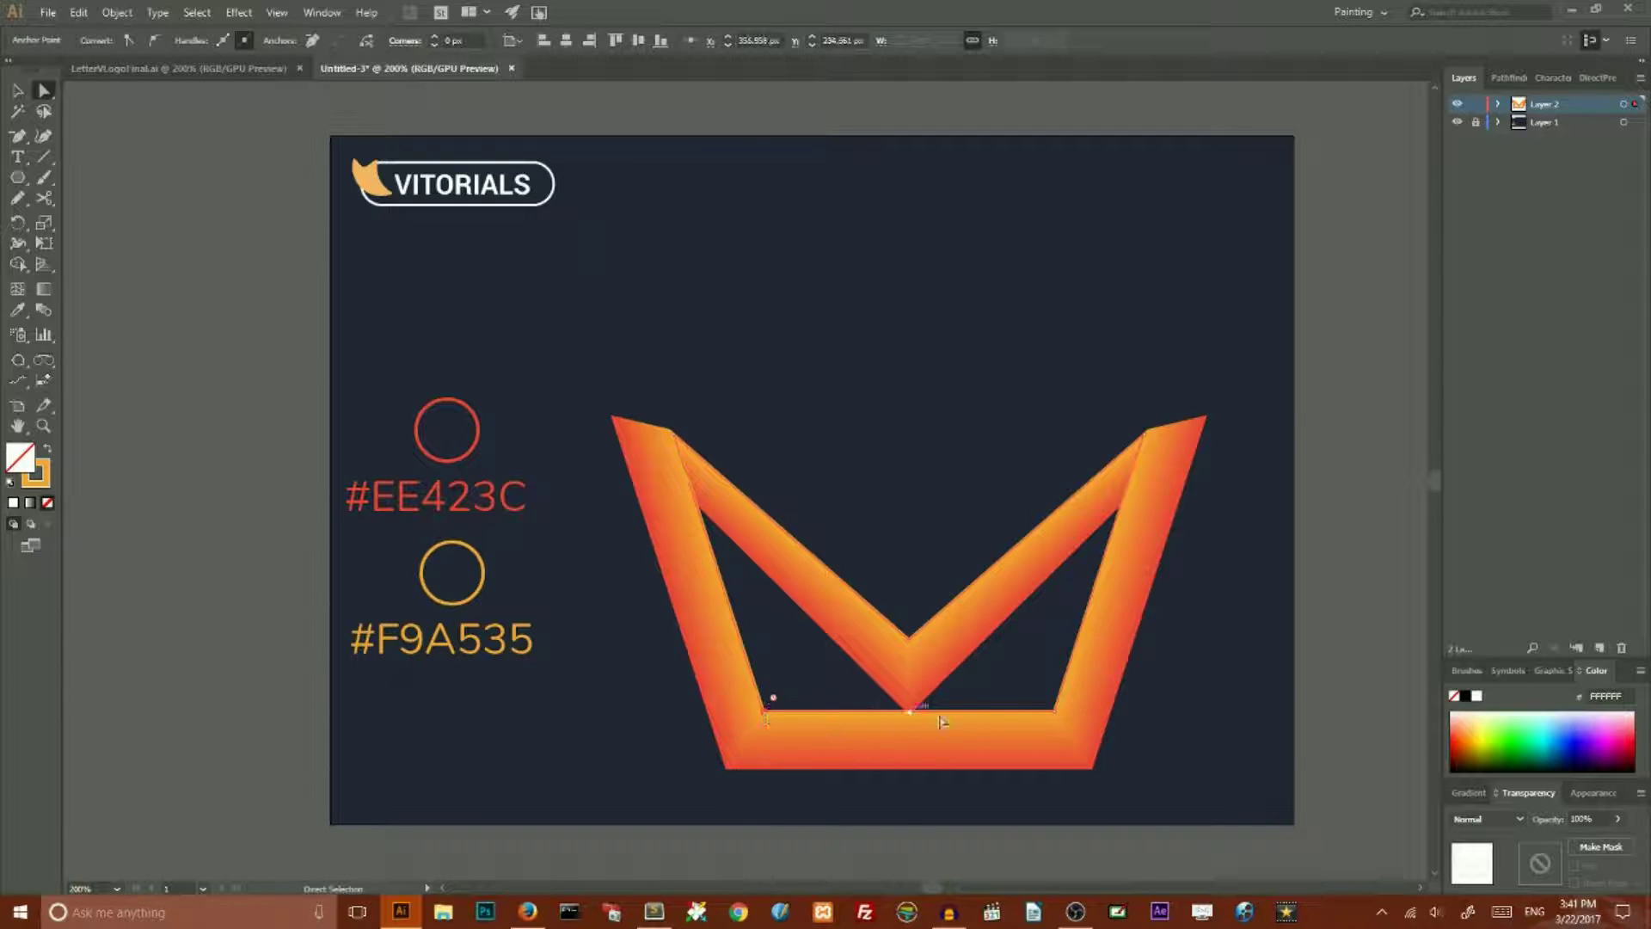
pyautogui.click(1057, 713)
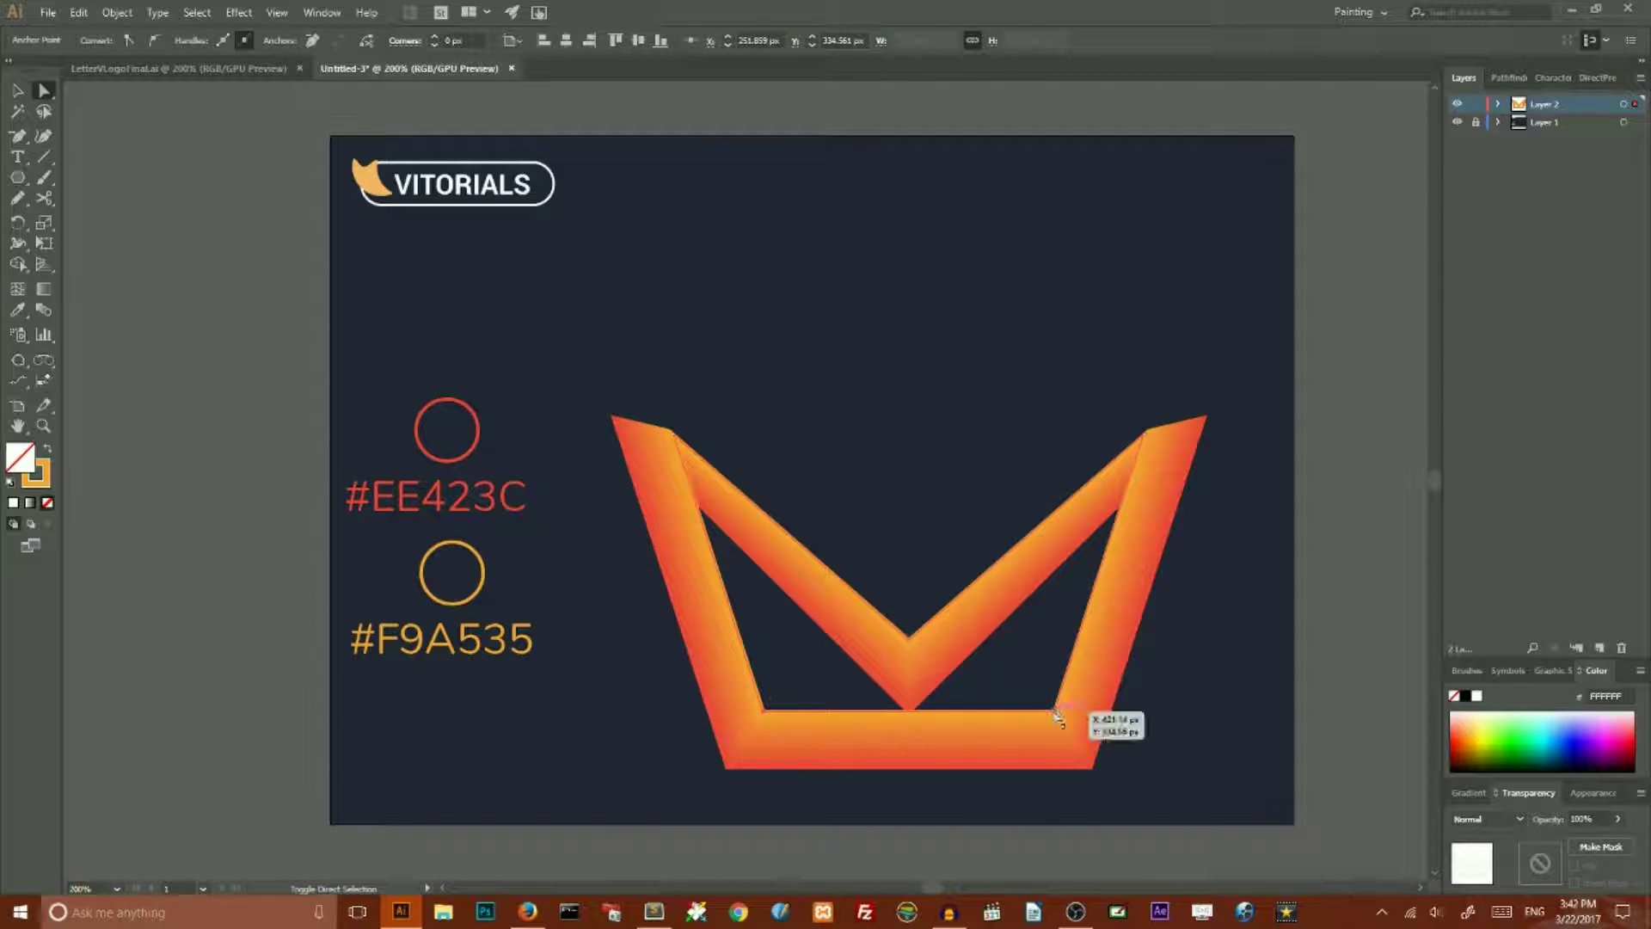
pyautogui.keyDown('shift'); pyautogui.click(1057, 713); pyautogui.keyUp('shift')
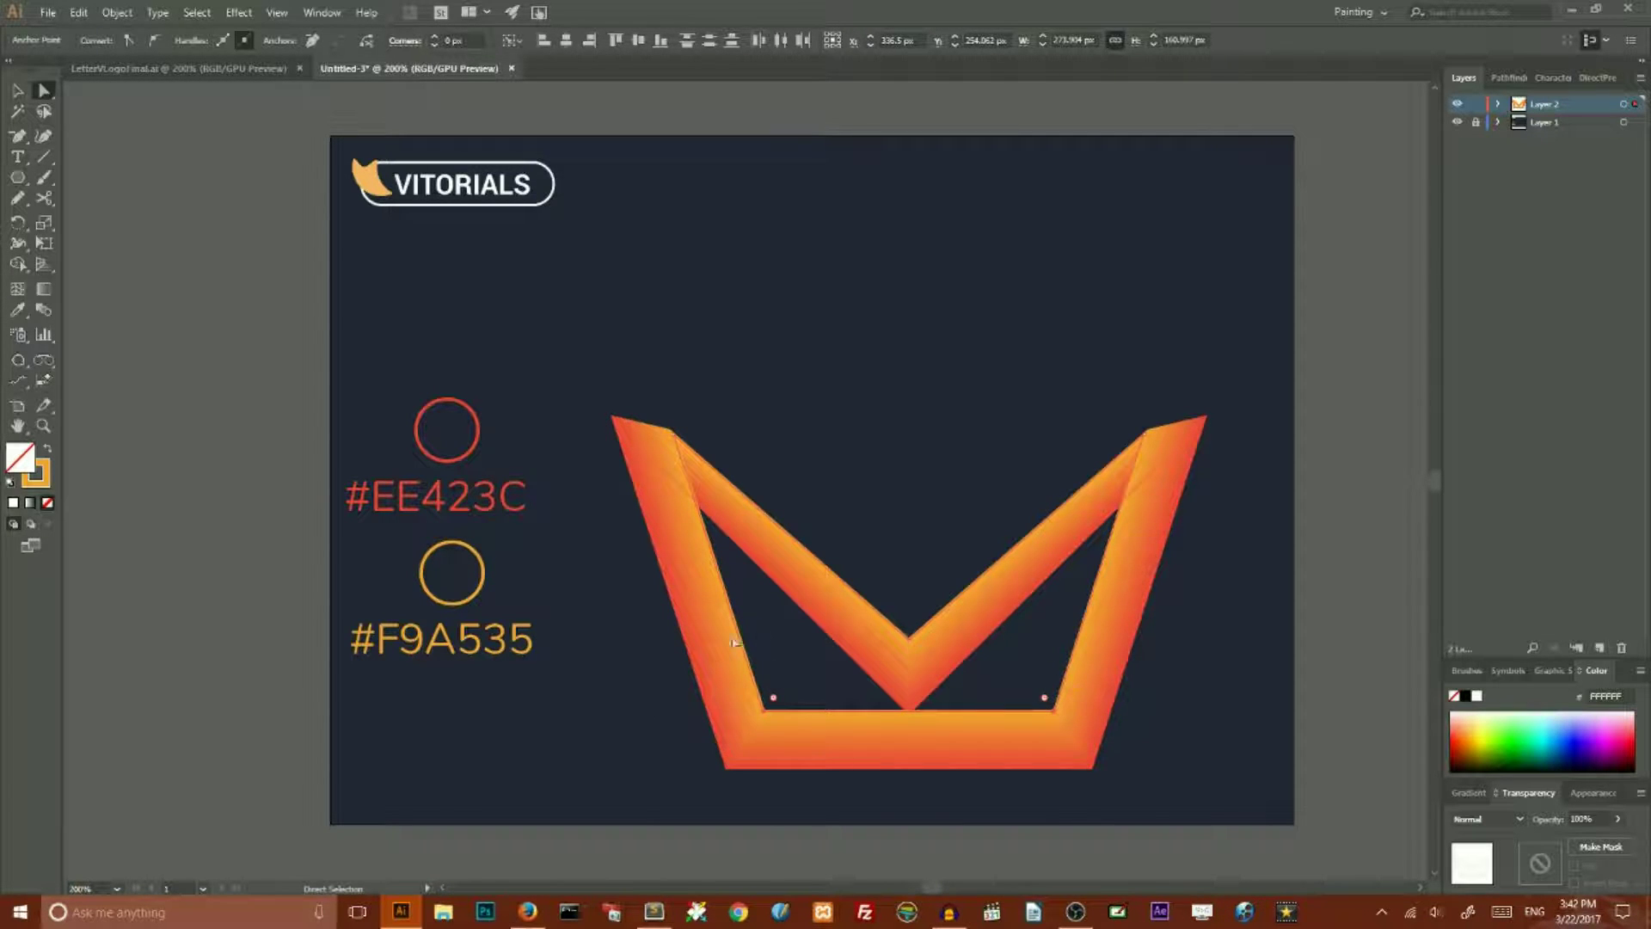
# Scale the two inner bottom corners inward horizontally until they meet at the centre.
pyautogui.click(47, 225)
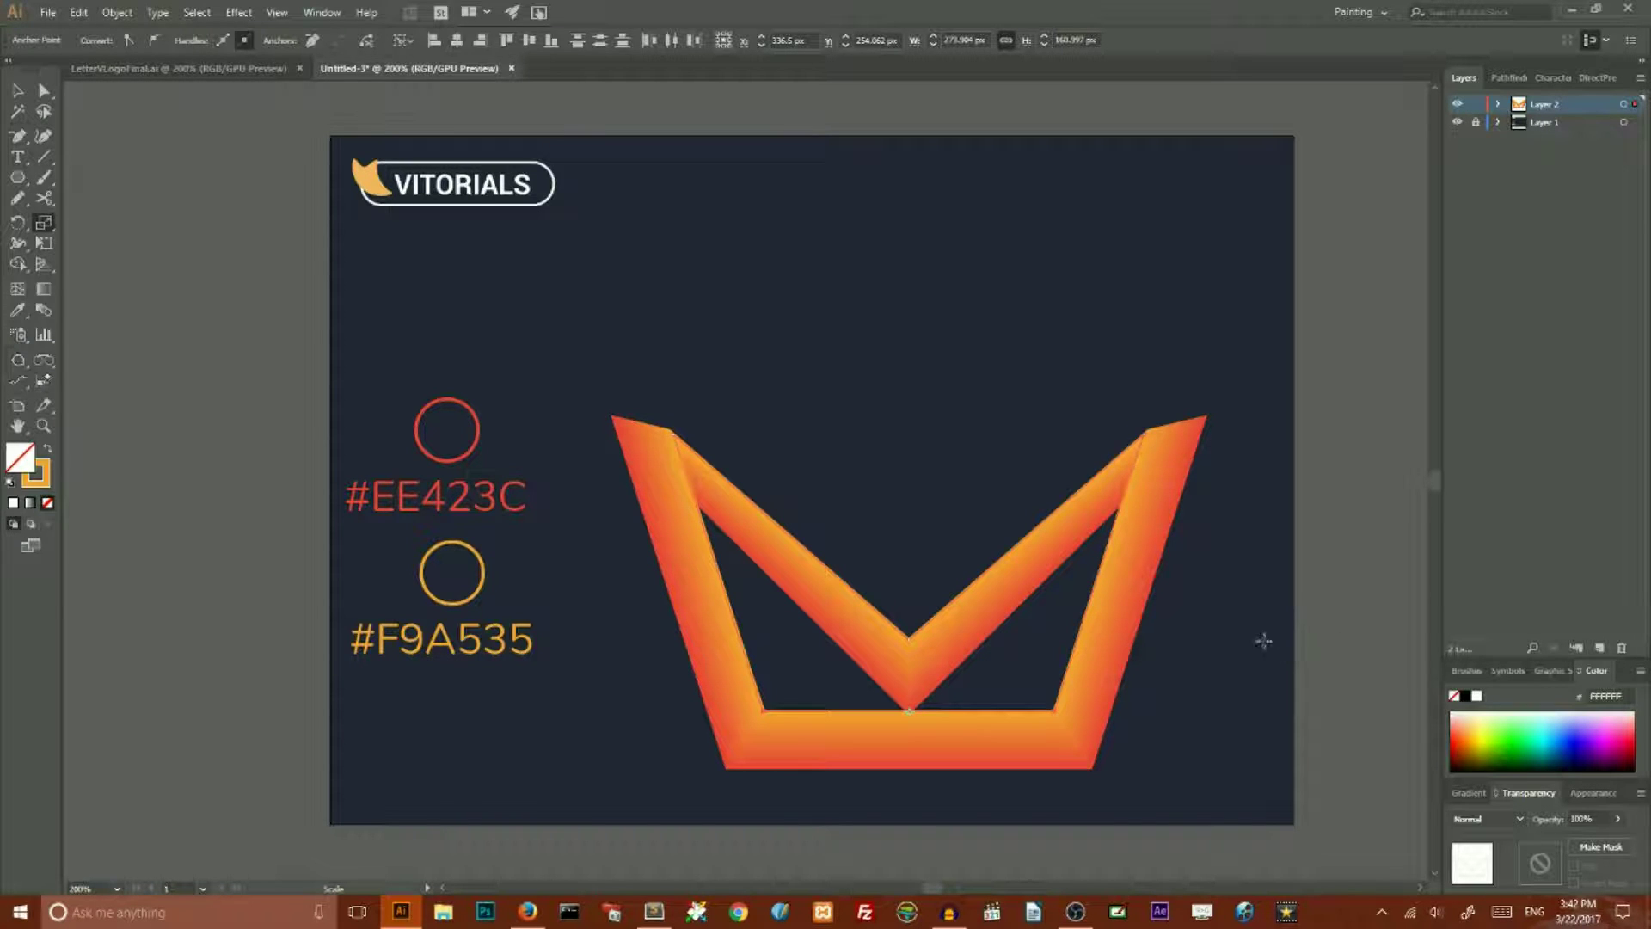
pyautogui.moveTo(1279, 645); pyautogui.dragTo(903, 601)
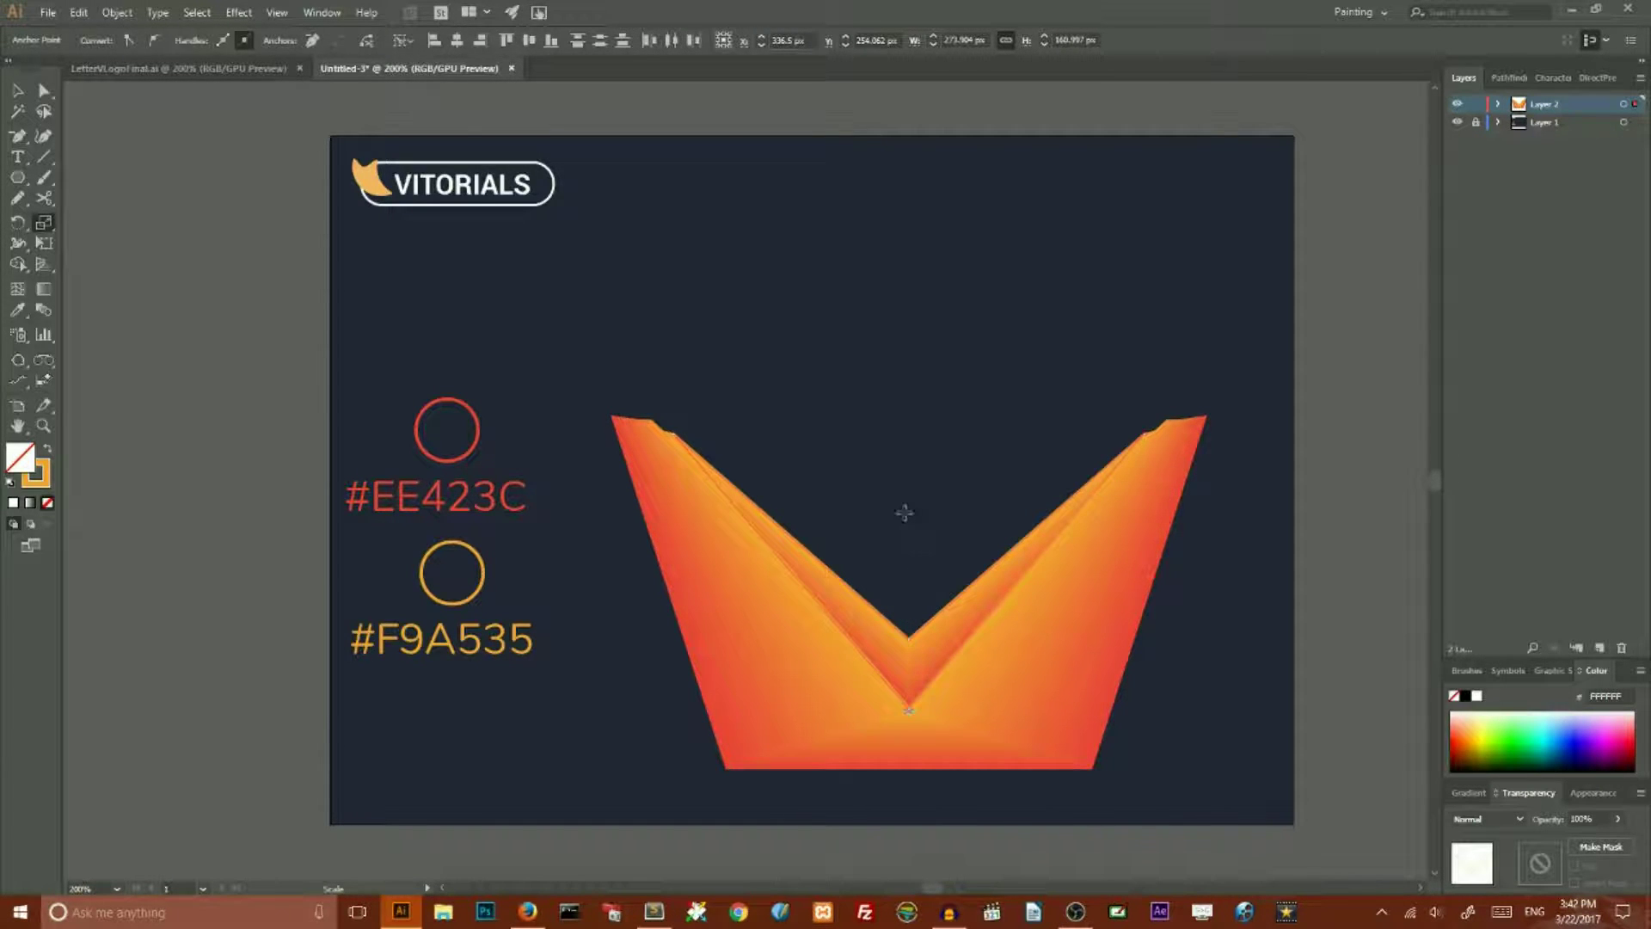
# Narrow the V blend to 217 px wide and move it up near the artboard centre.
pyautogui.click(17, 91)
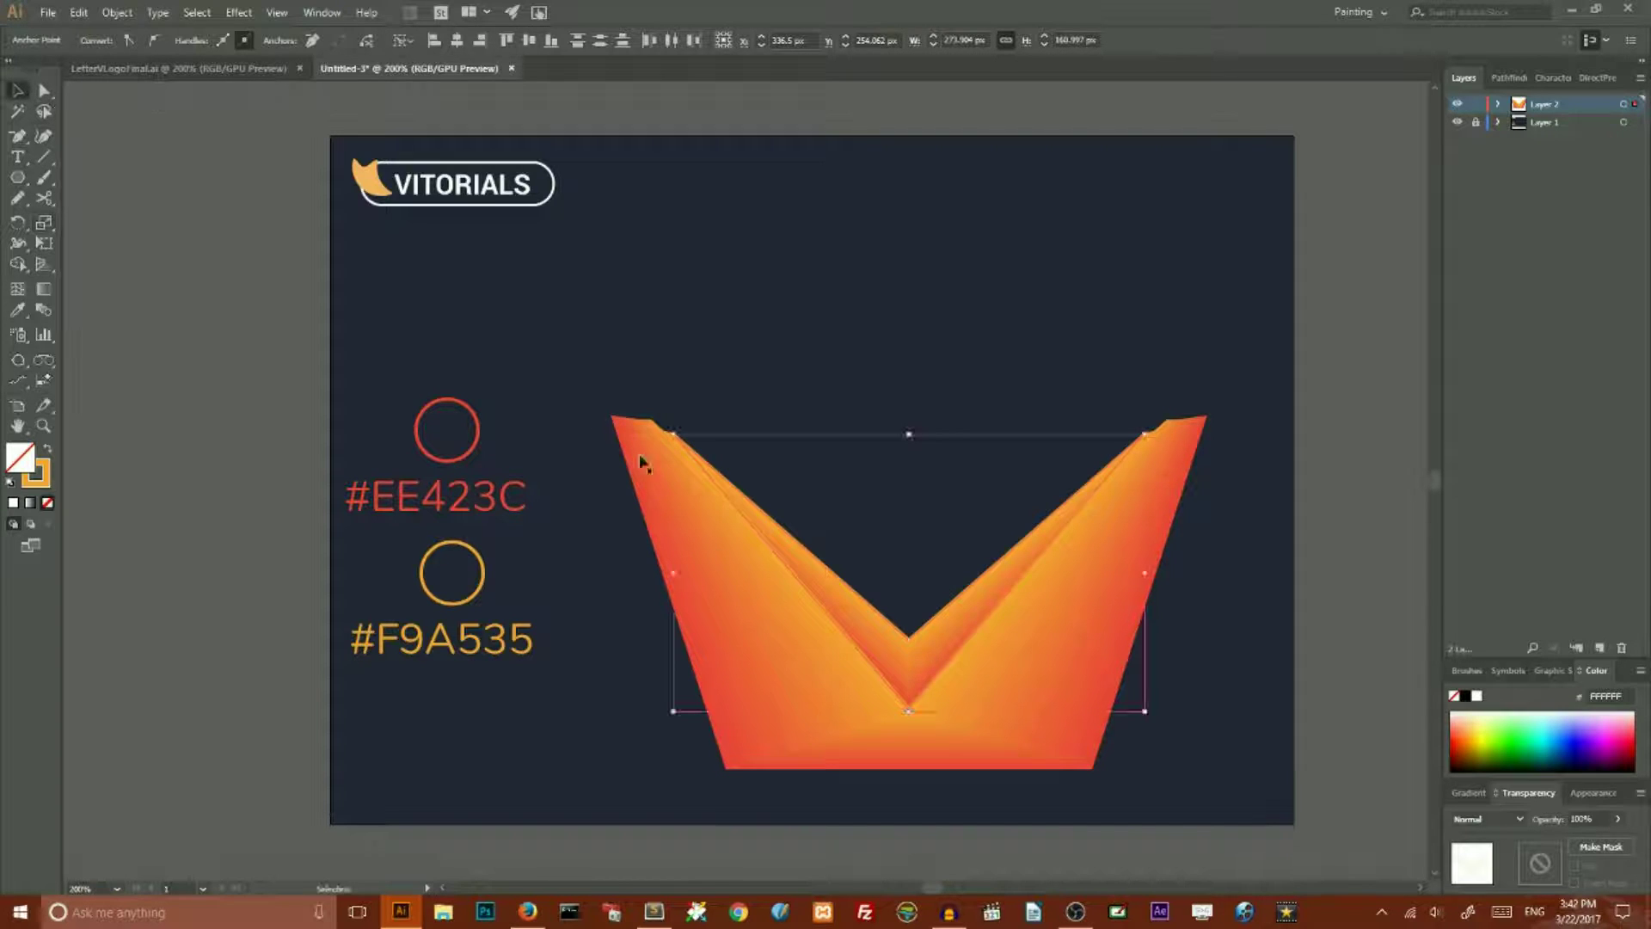
pyautogui.click(789, 325)
pyautogui.click(748, 600)
pyautogui.moveTo(1205, 590); pyautogui.dragTo(1098, 582)
pyautogui.moveTo(999, 634); pyautogui.dragTo(978, 476)
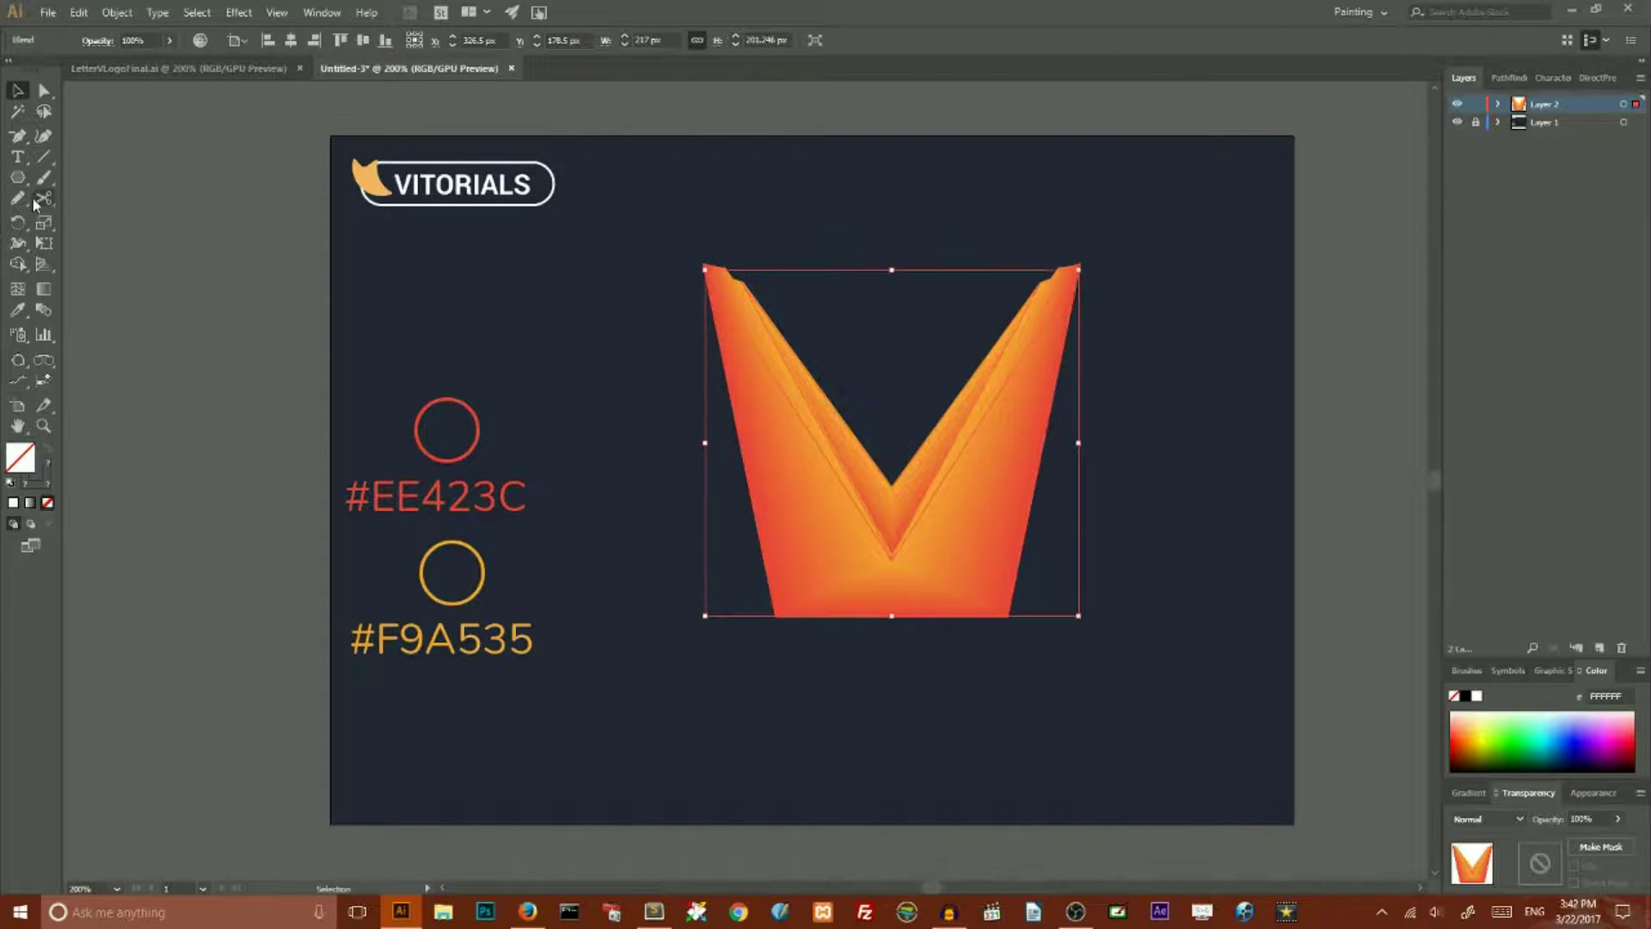
# Add an anchor mid-bottom and drag it down to form a pointed base.
pyautogui.click(20, 136)
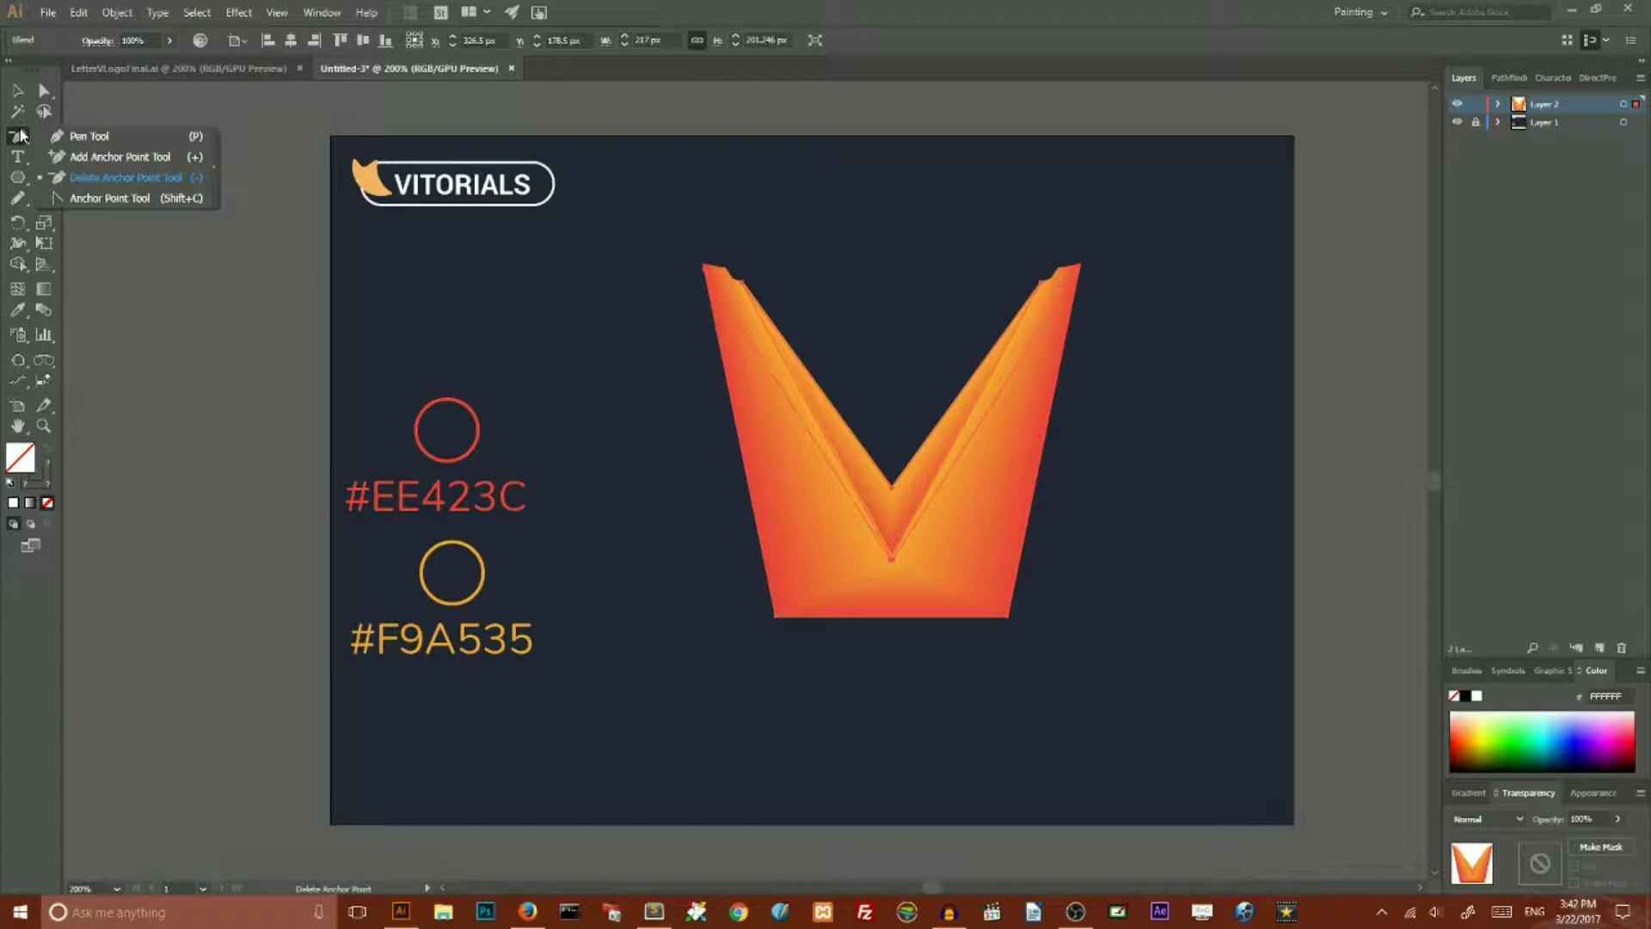
pyautogui.click(85, 159)
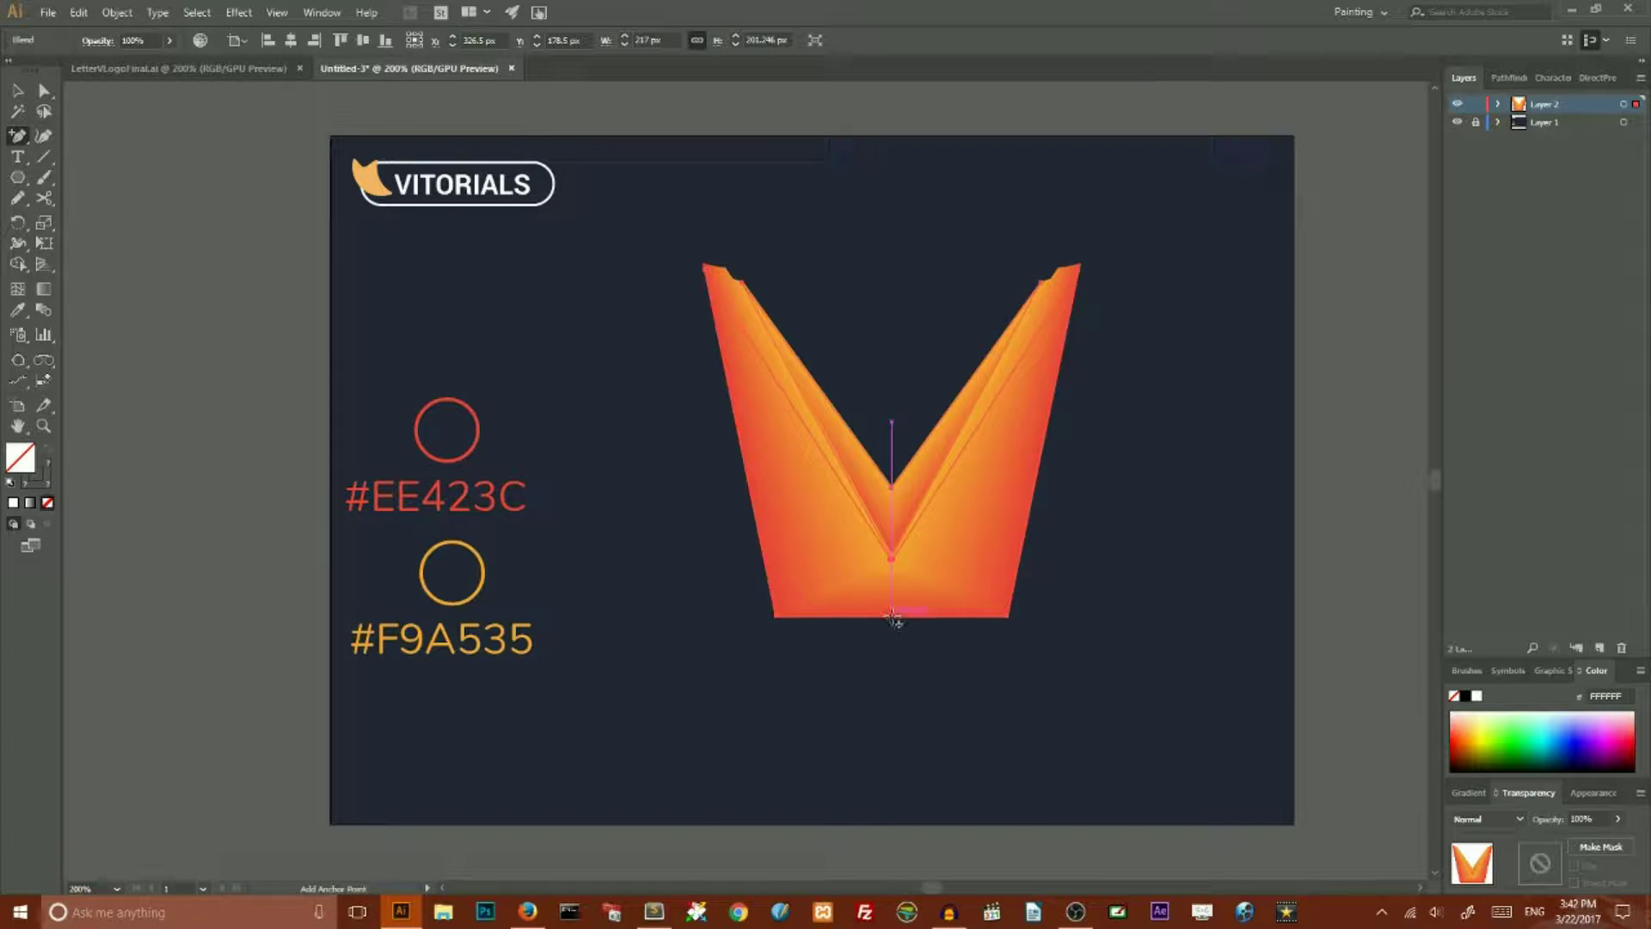
pyautogui.click(894, 617)
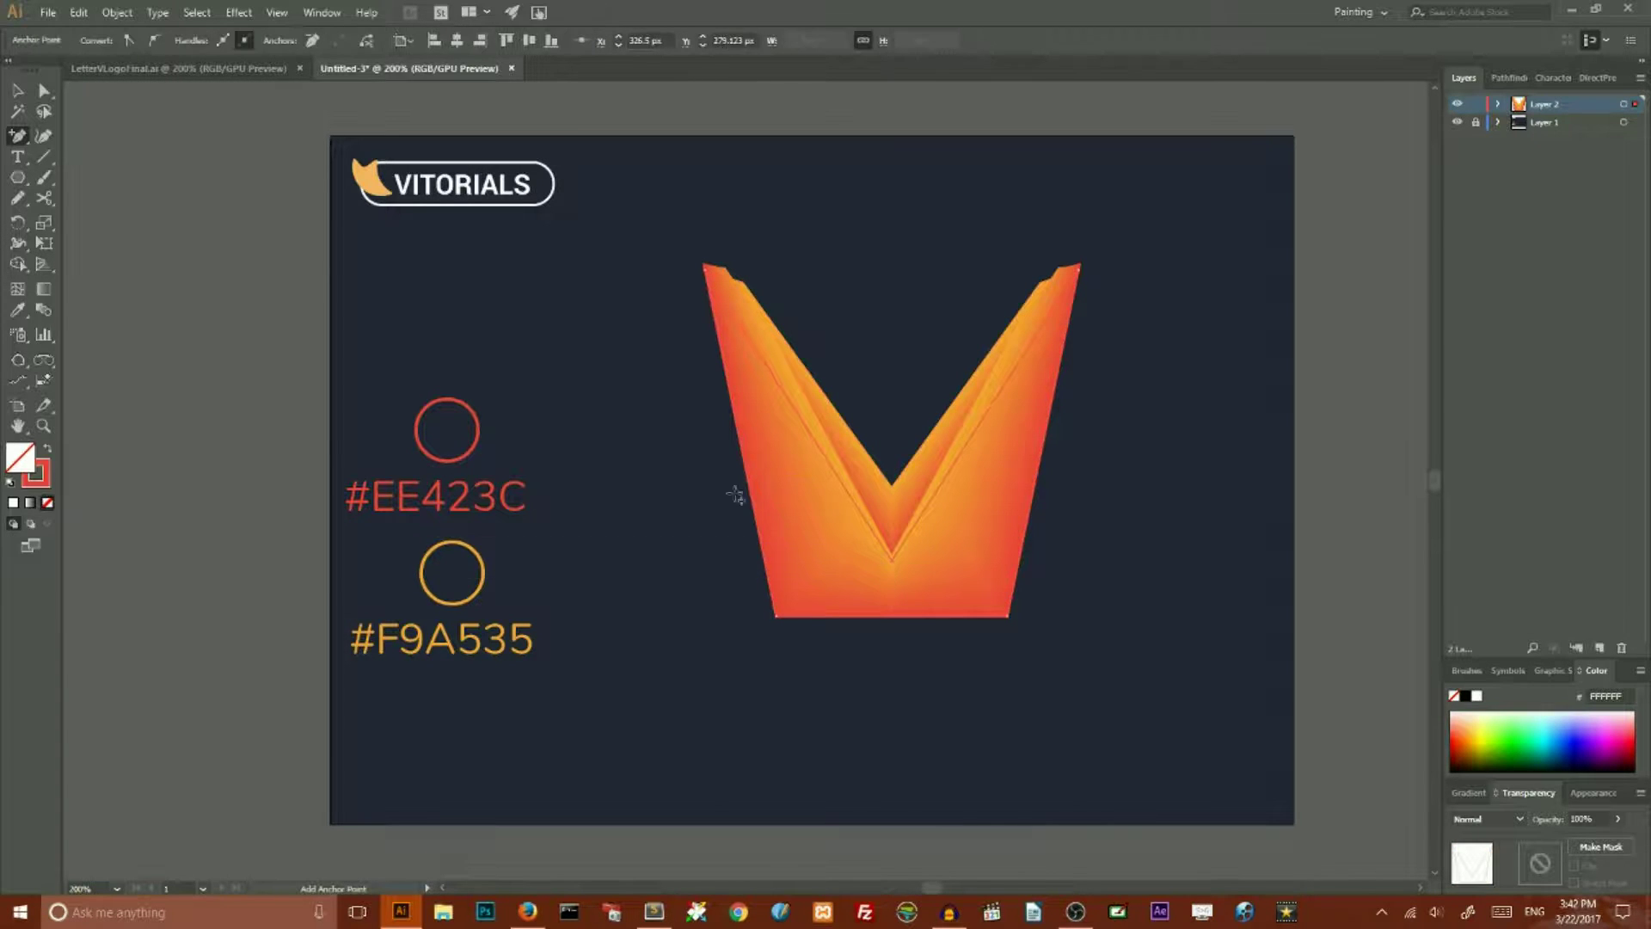
pyautogui.click(44, 90)
pyautogui.moveTo(893, 618); pyautogui.dragTo(895, 710)
pyautogui.click(1129, 540)
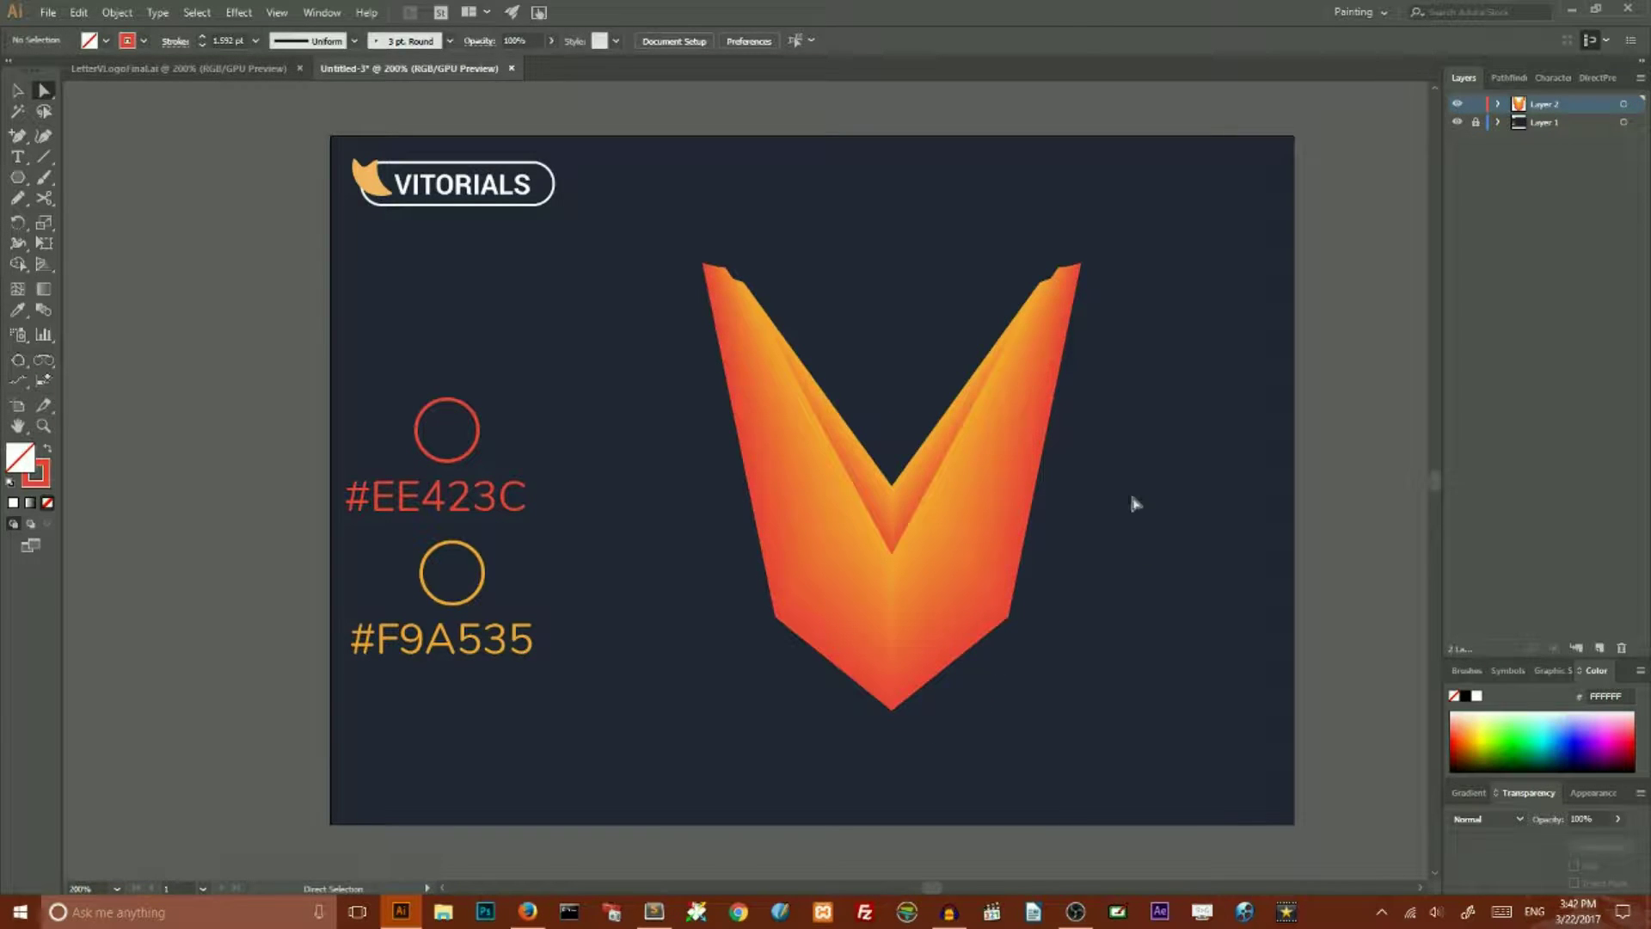
# Scale the V's two outer top tips outward to spread them wider.
pyautogui.click(715, 269)
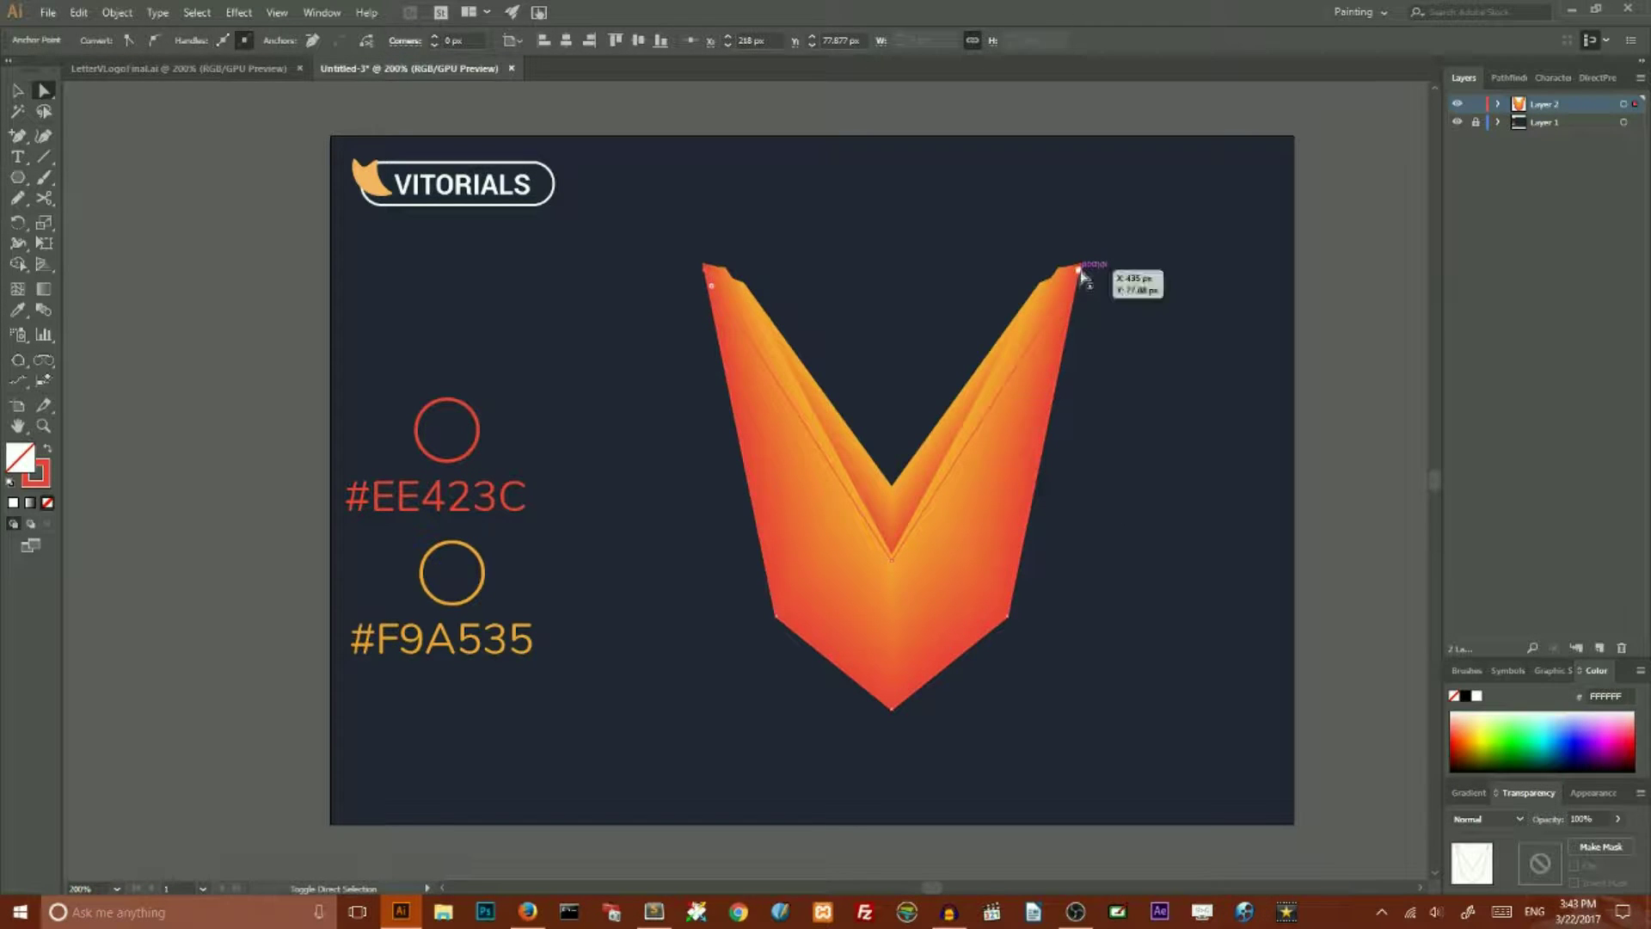
pyautogui.keyDown('shift'); pyautogui.click(1075, 281); pyautogui.keyUp('shift')
pyautogui.click(43, 222)
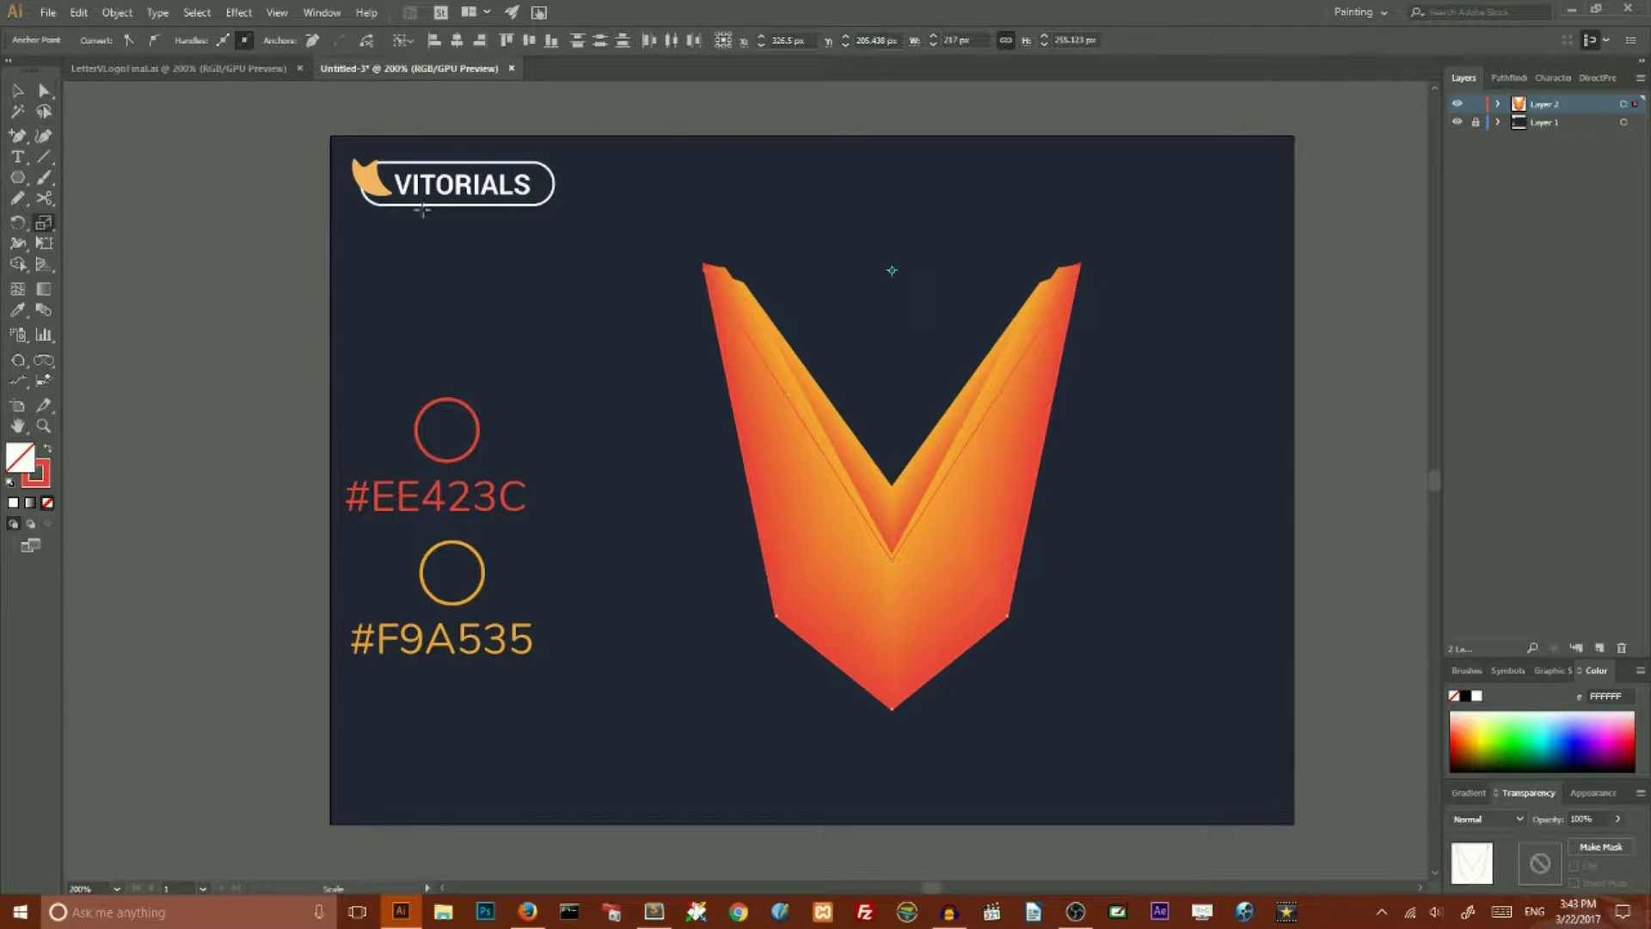
pyautogui.moveTo(1135, 243)
pyautogui.mouseDown()
pyautogui.moveTo(1209, 229)
pyautogui.moveTo(1148, 234)
pyautogui.mouseUp()
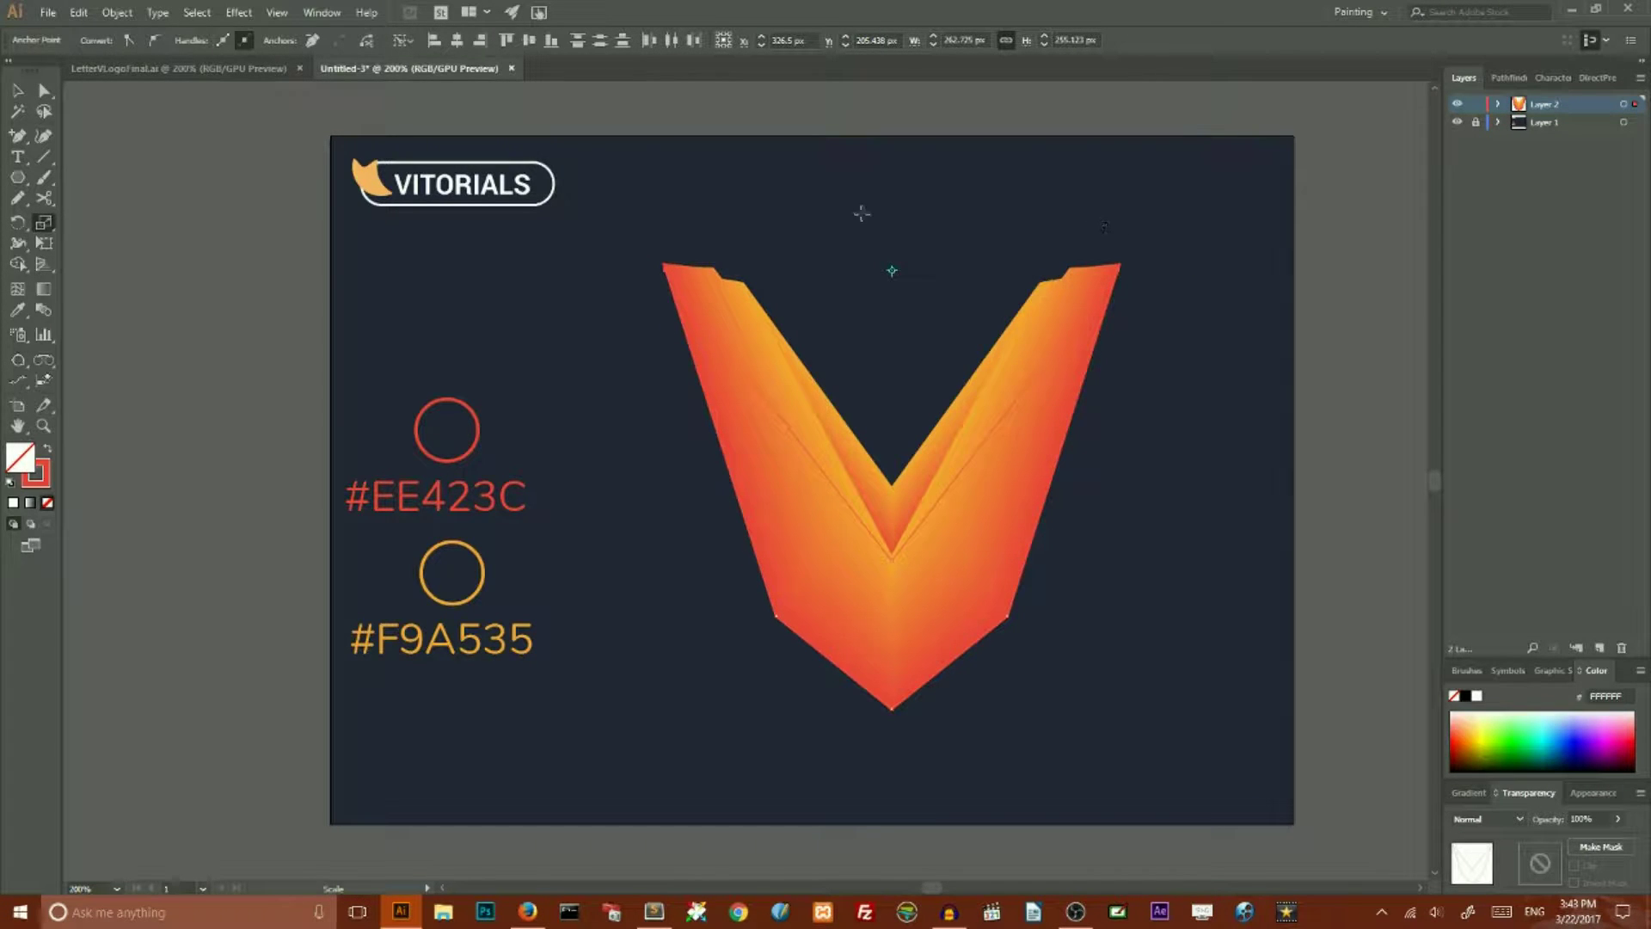
# Scale the inner top corners closer together and nudge them down two steps.
pyautogui.click(47, 89)
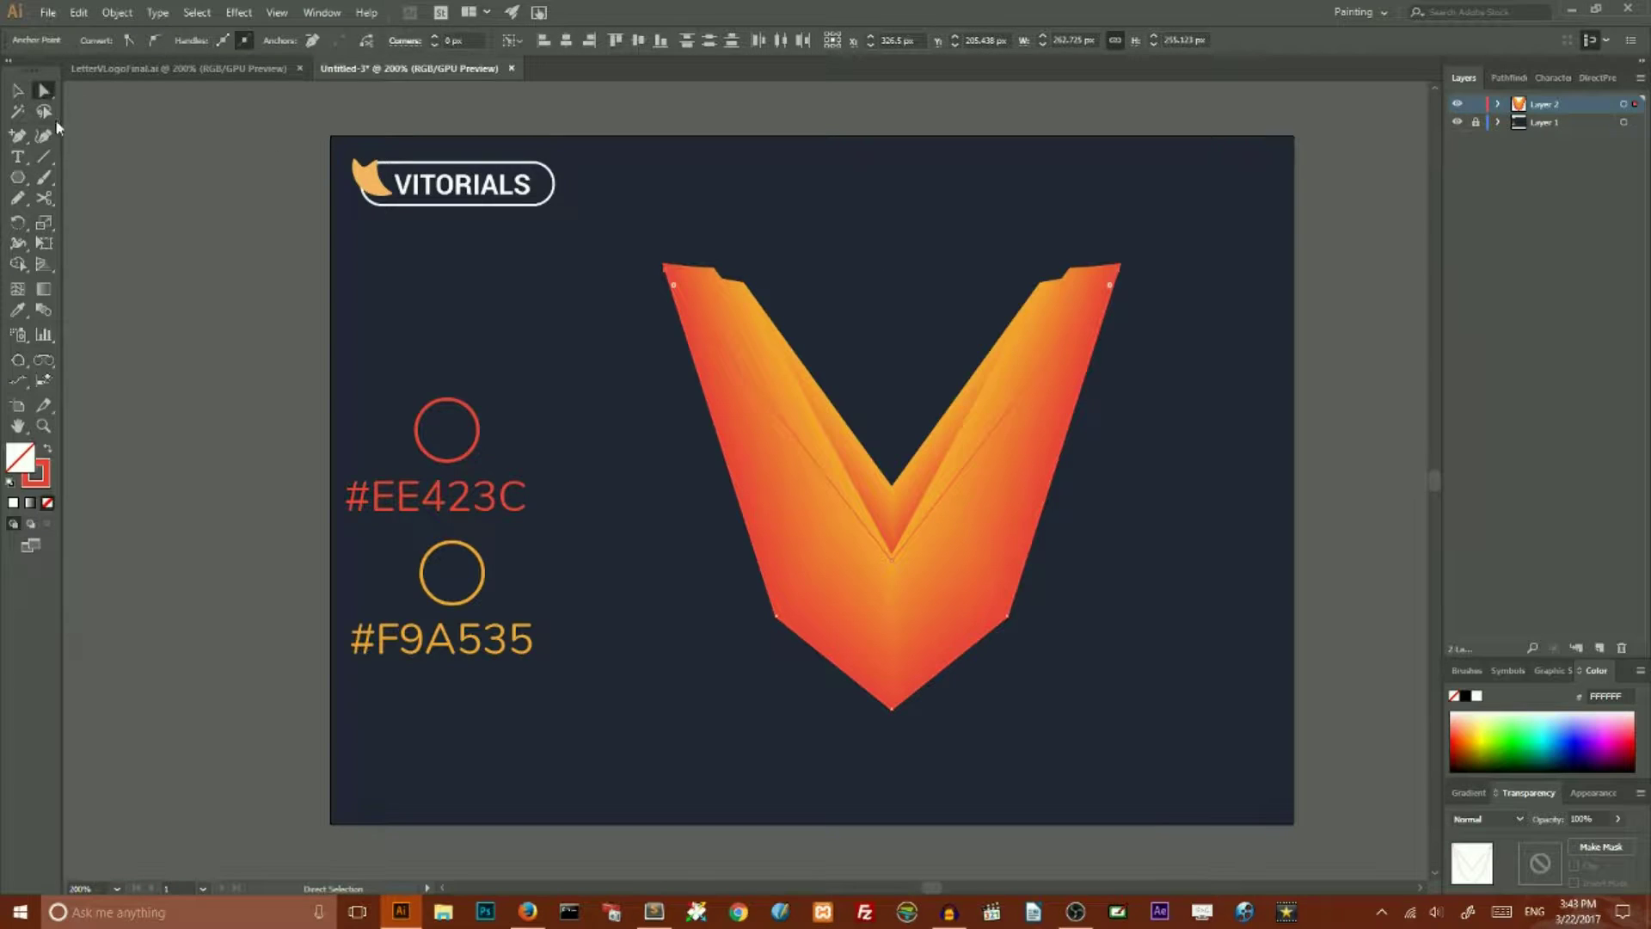
pyautogui.click(747, 281)
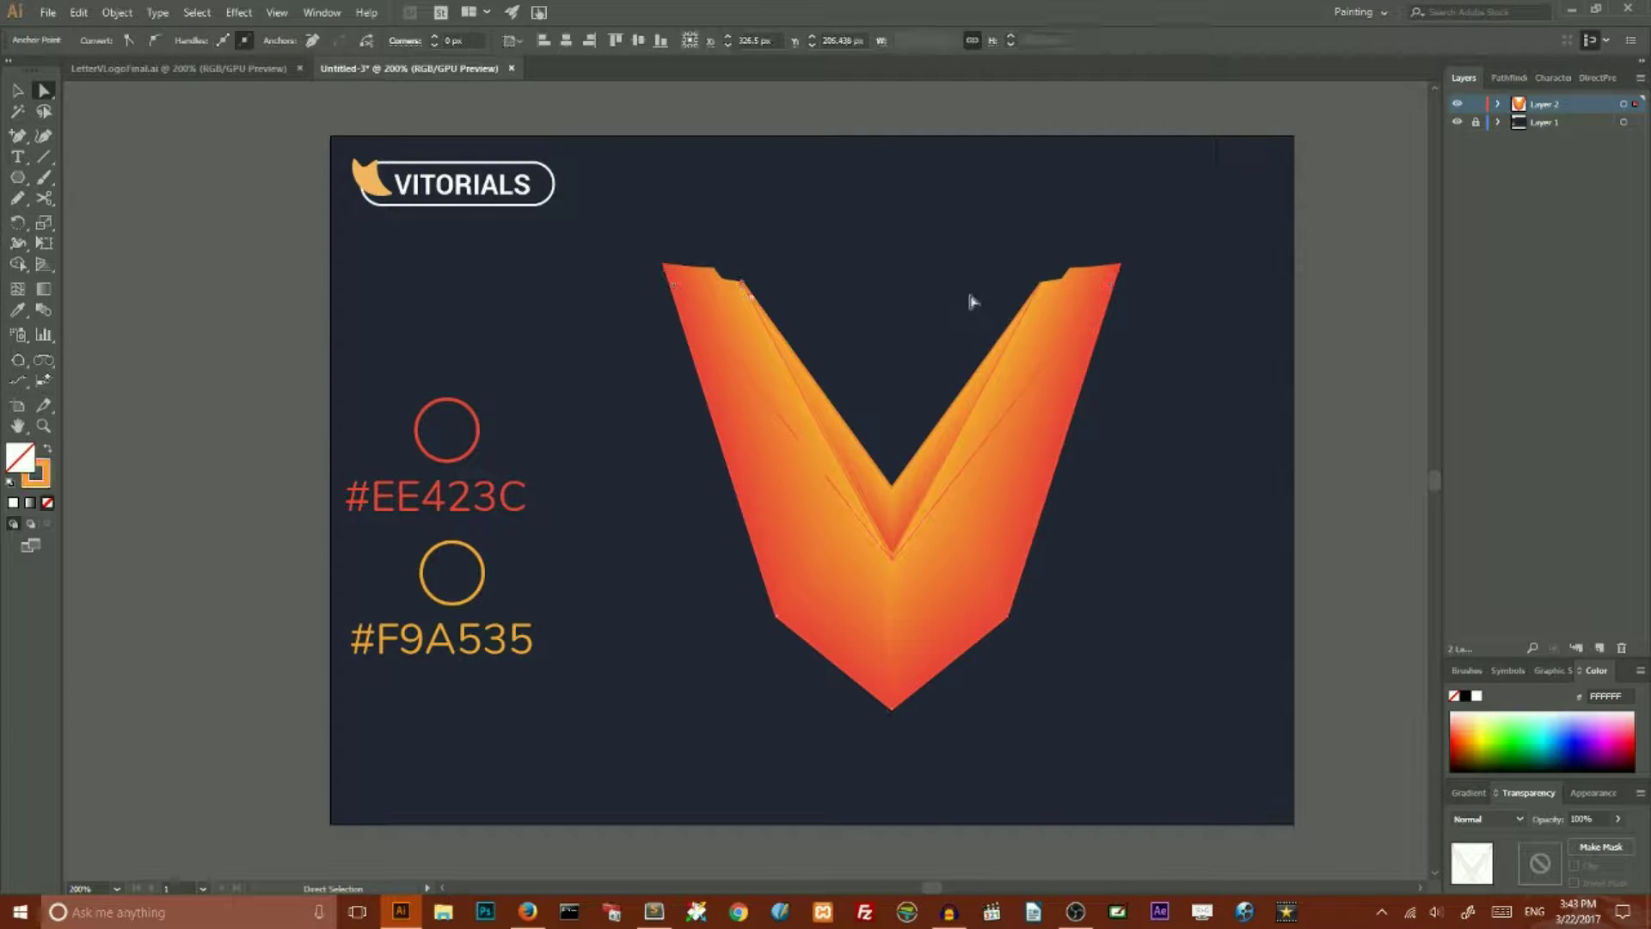
pyautogui.keyDown('shift'); pyautogui.click(1040, 283); pyautogui.keyUp('shift')
pyautogui.click(38, 225)
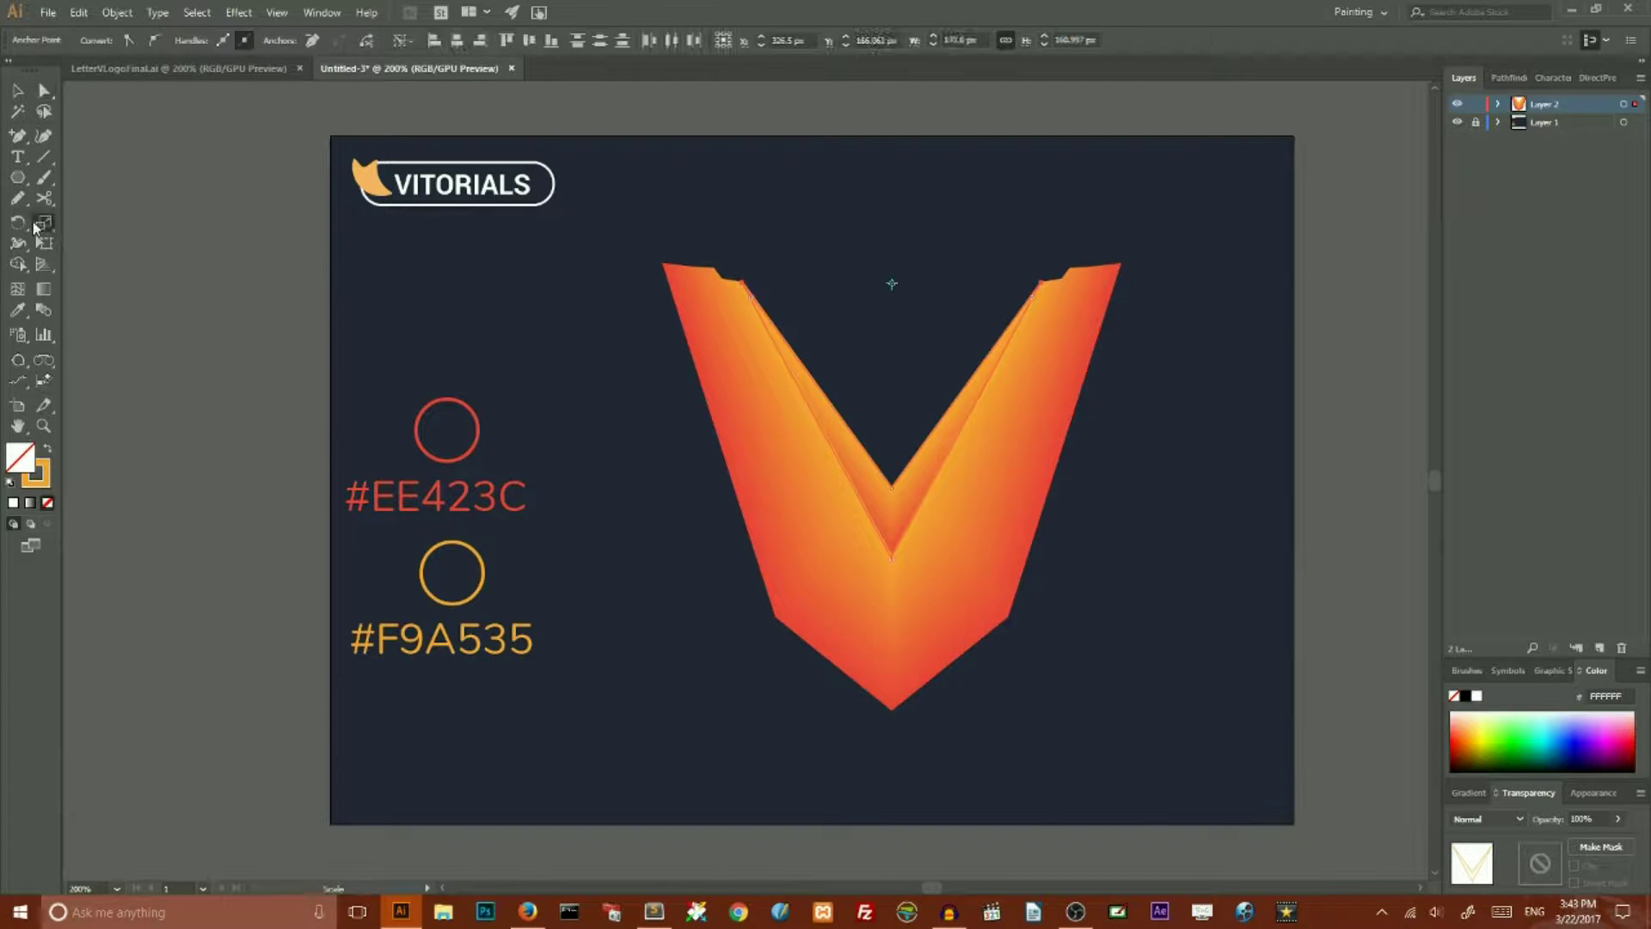
pyautogui.moveTo(1189, 277); pyautogui.dragTo(1051, 274)
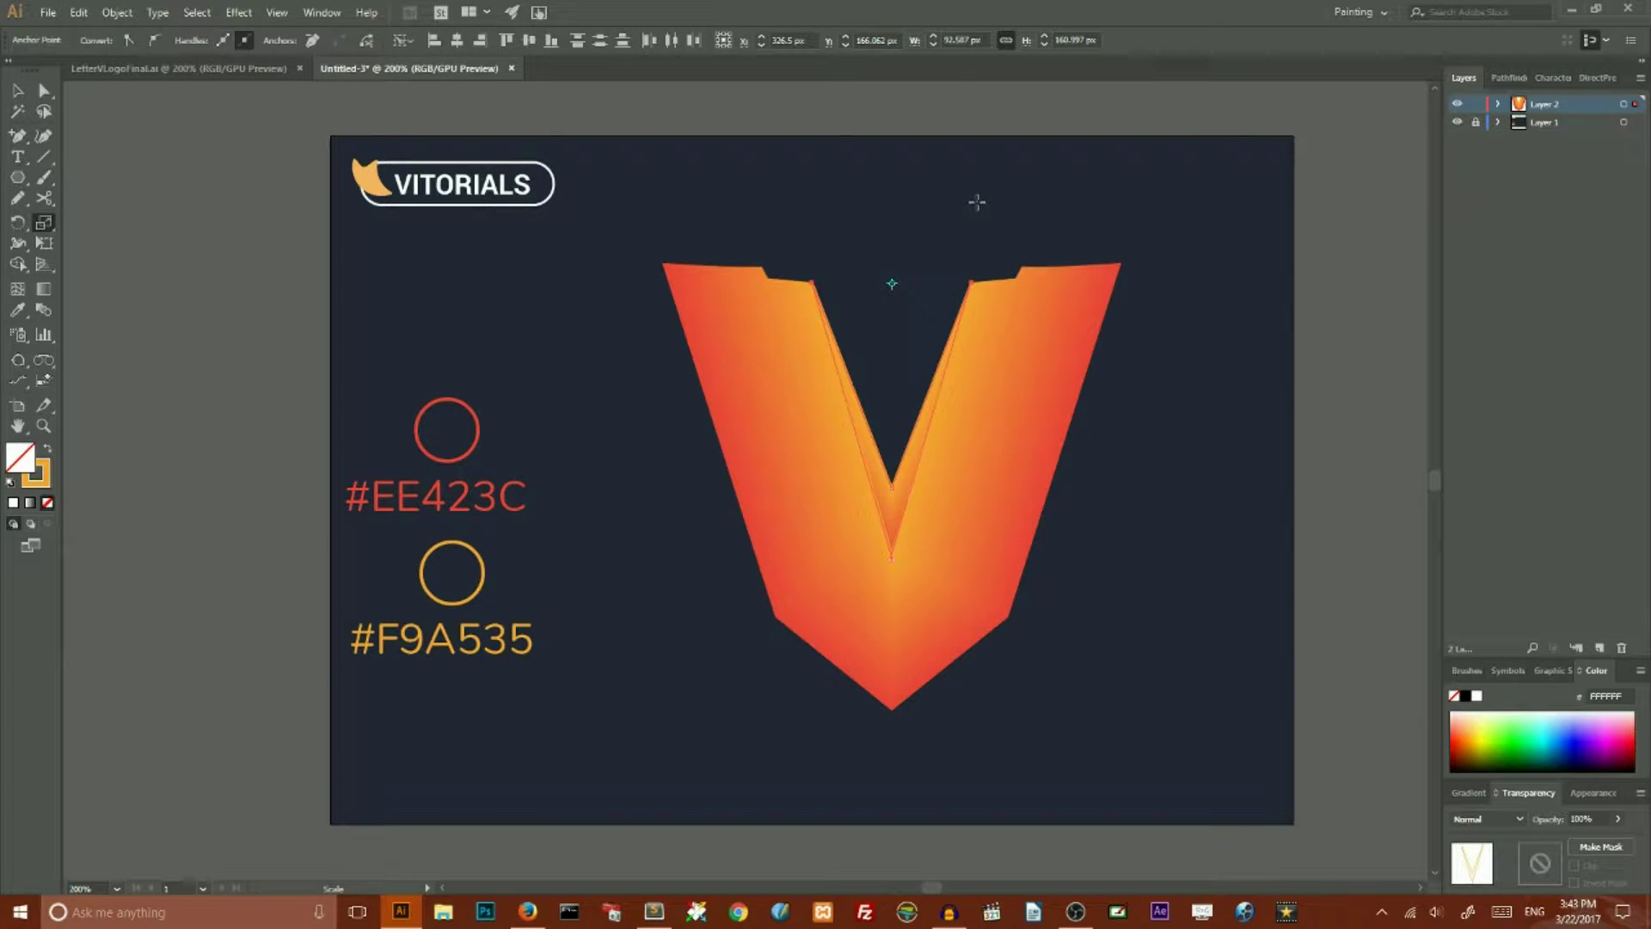
pyautogui.press('Down')
pyautogui.press('Down')
pyautogui.press('Down')
pyautogui.press('Down')
pyautogui.press('Down')
pyautogui.press('Down')
pyautogui.press('Down')
pyautogui.press('Down')
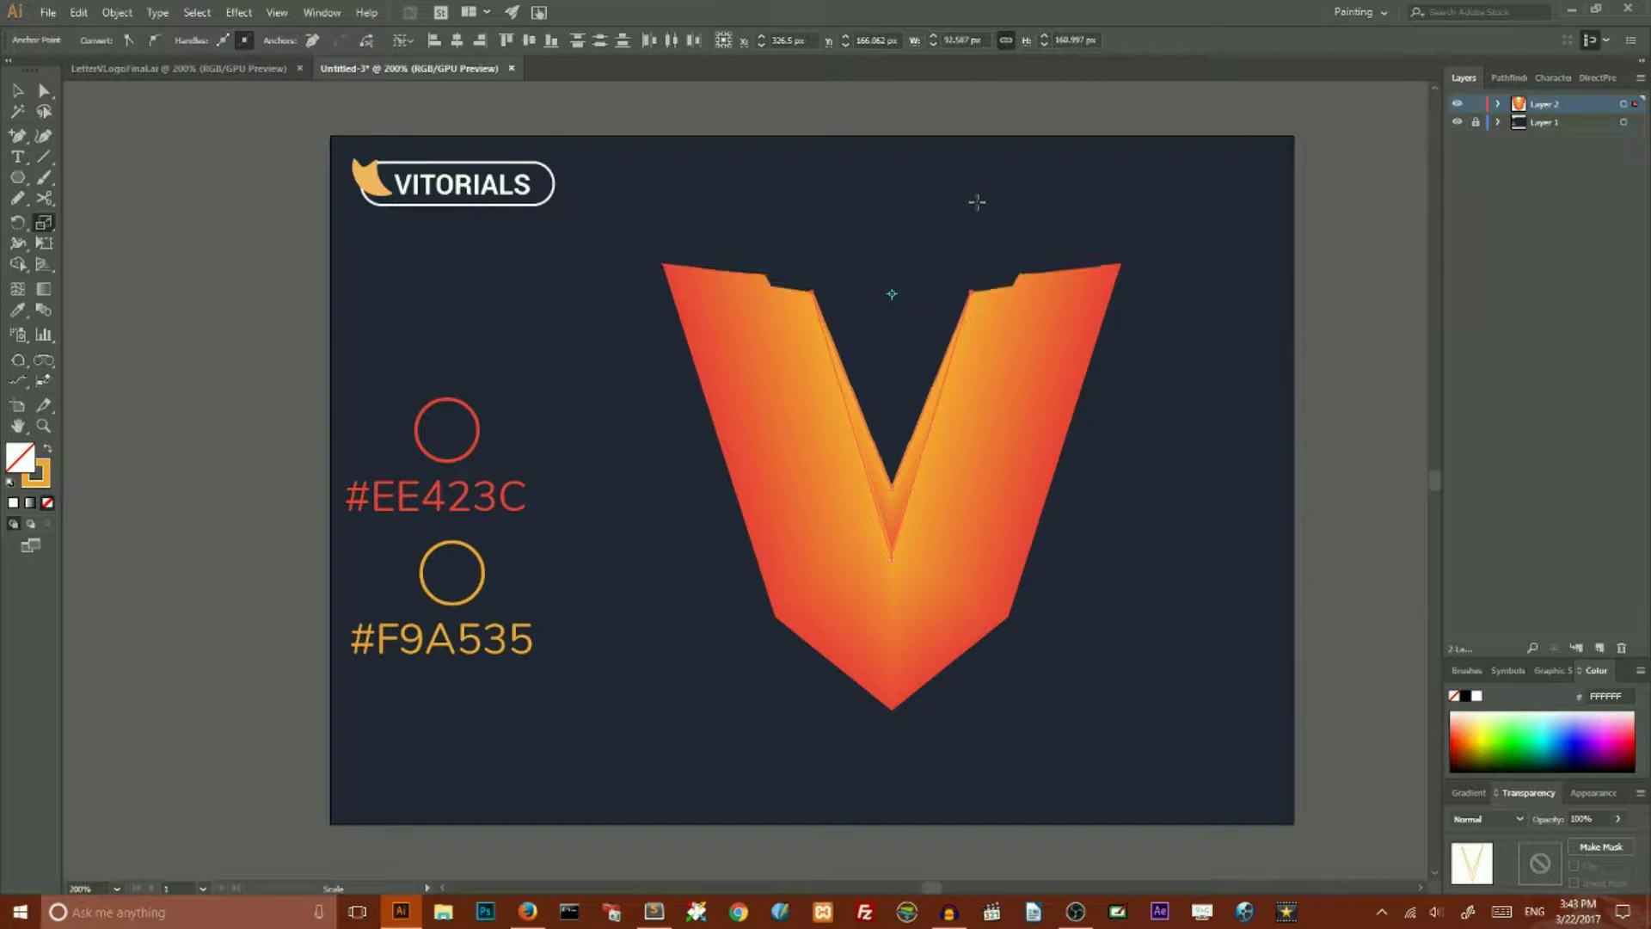
pyautogui.press('Down')
pyautogui.press('Down')
pyautogui.press('Down')
pyautogui.press('Down')
pyautogui.press('Down')
pyautogui.press('Down')
pyautogui.press('Down')
pyautogui.press('Down')
pyautogui.press('Down')
pyautogui.press('Down')
pyautogui.press('Down')
pyautogui.press('Down')
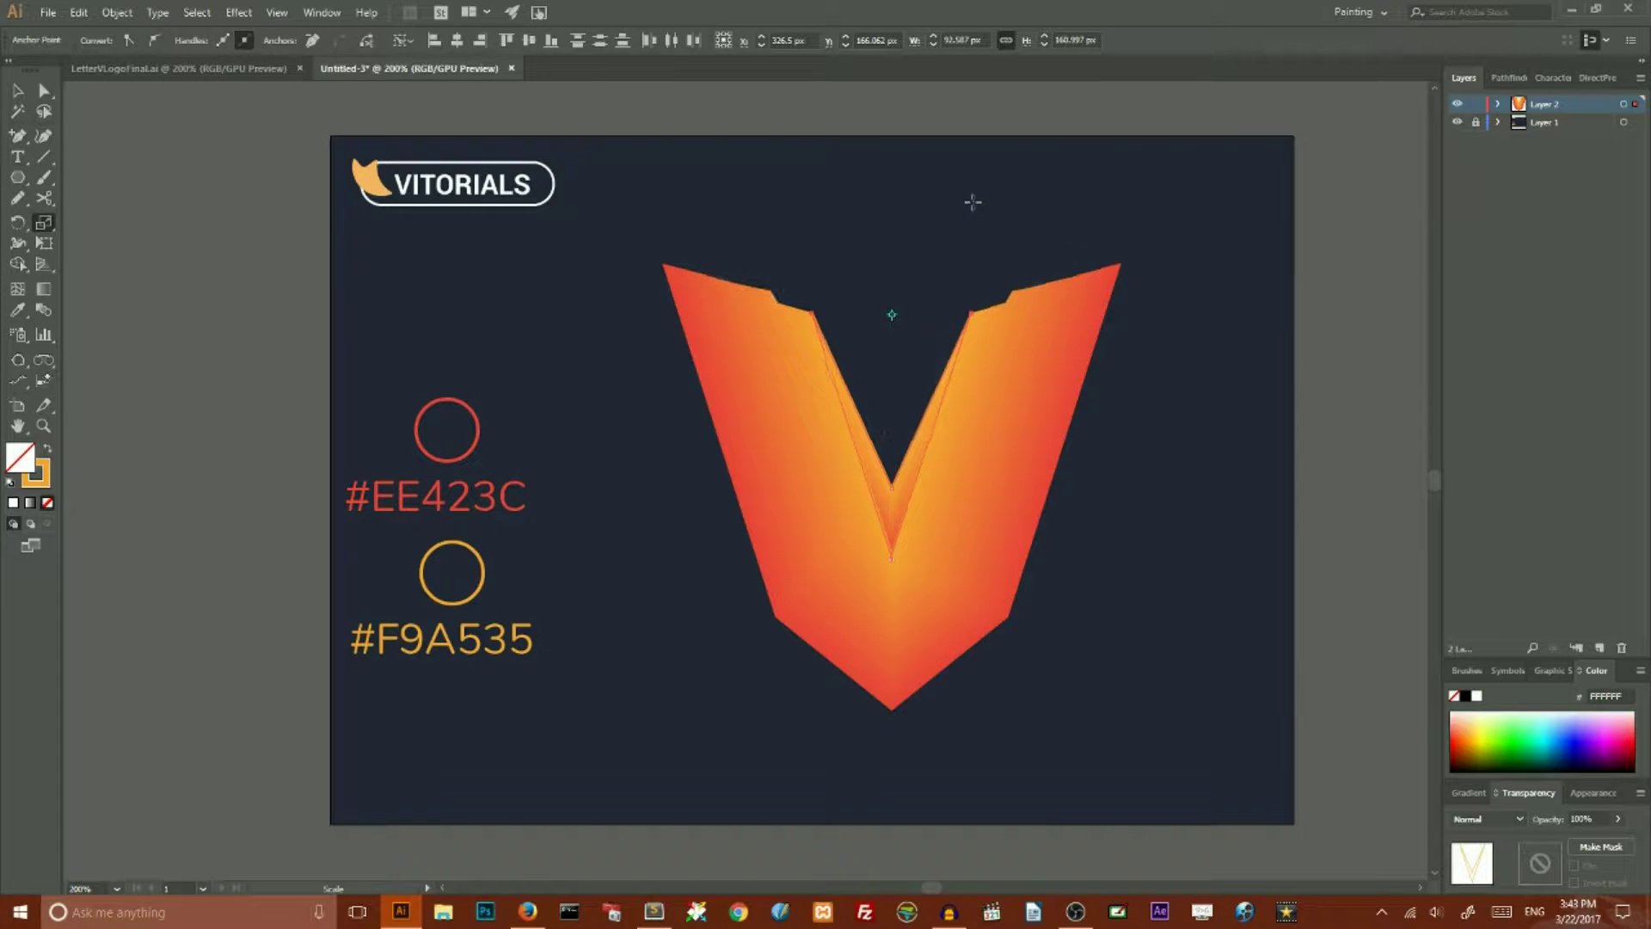
pyautogui.click(48, 89)
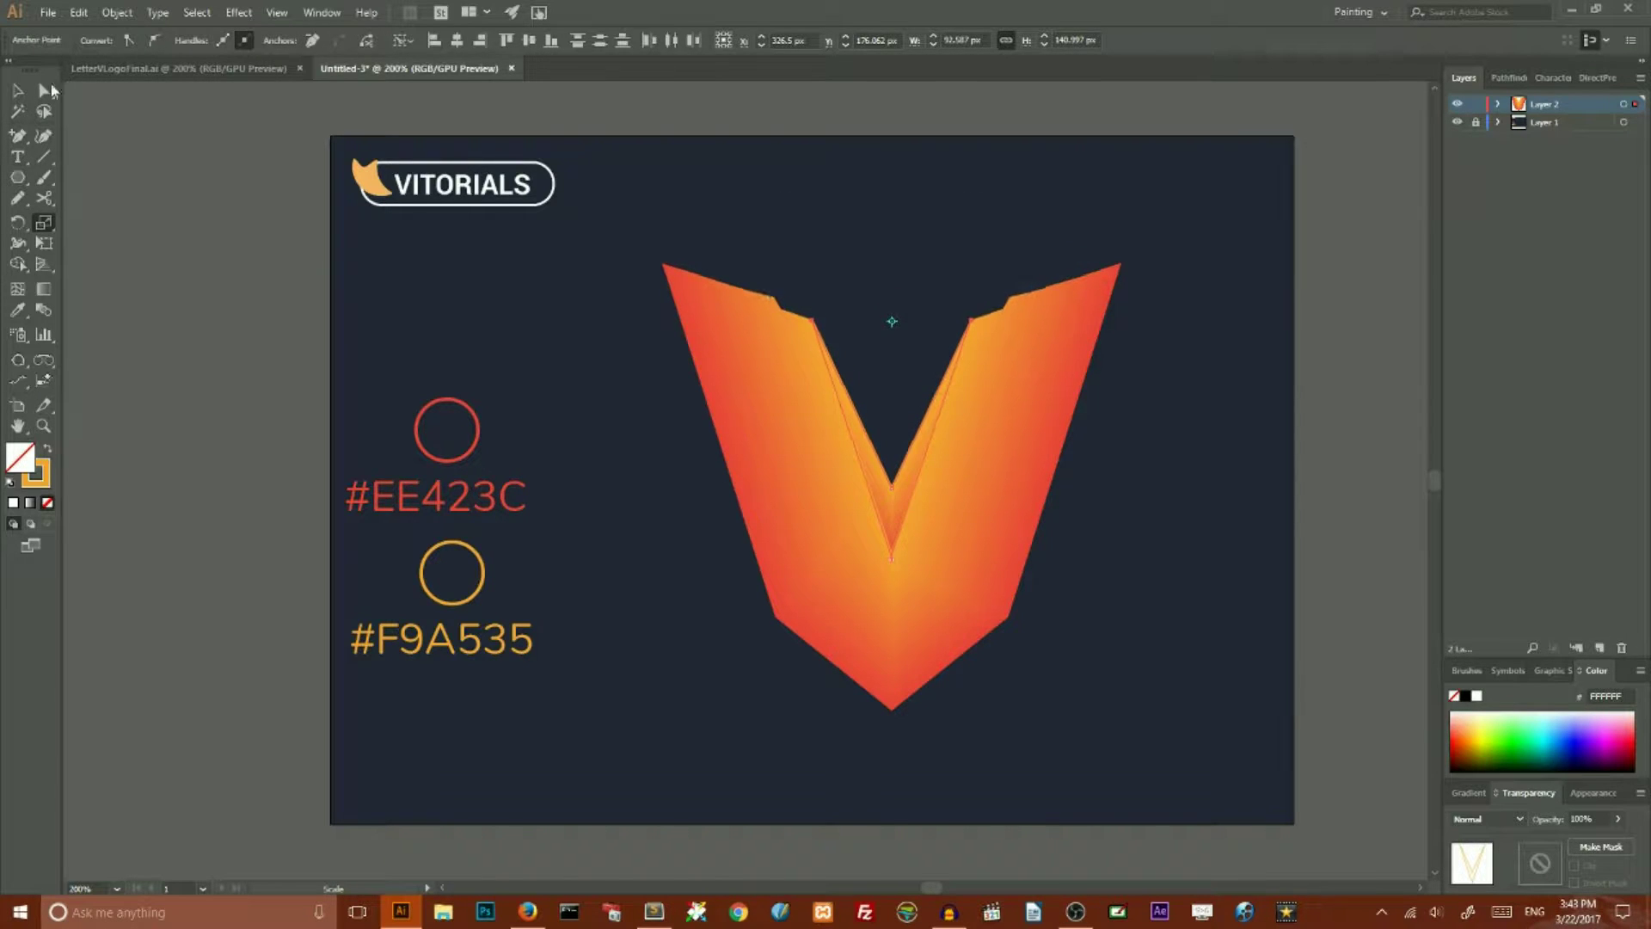
# Scale the V's two lower side corners inward to slim its lower sides.
pyautogui.click(789, 607)
pyautogui.keyDown('shift'); pyautogui.click(993, 606); pyautogui.keyUp('shift')
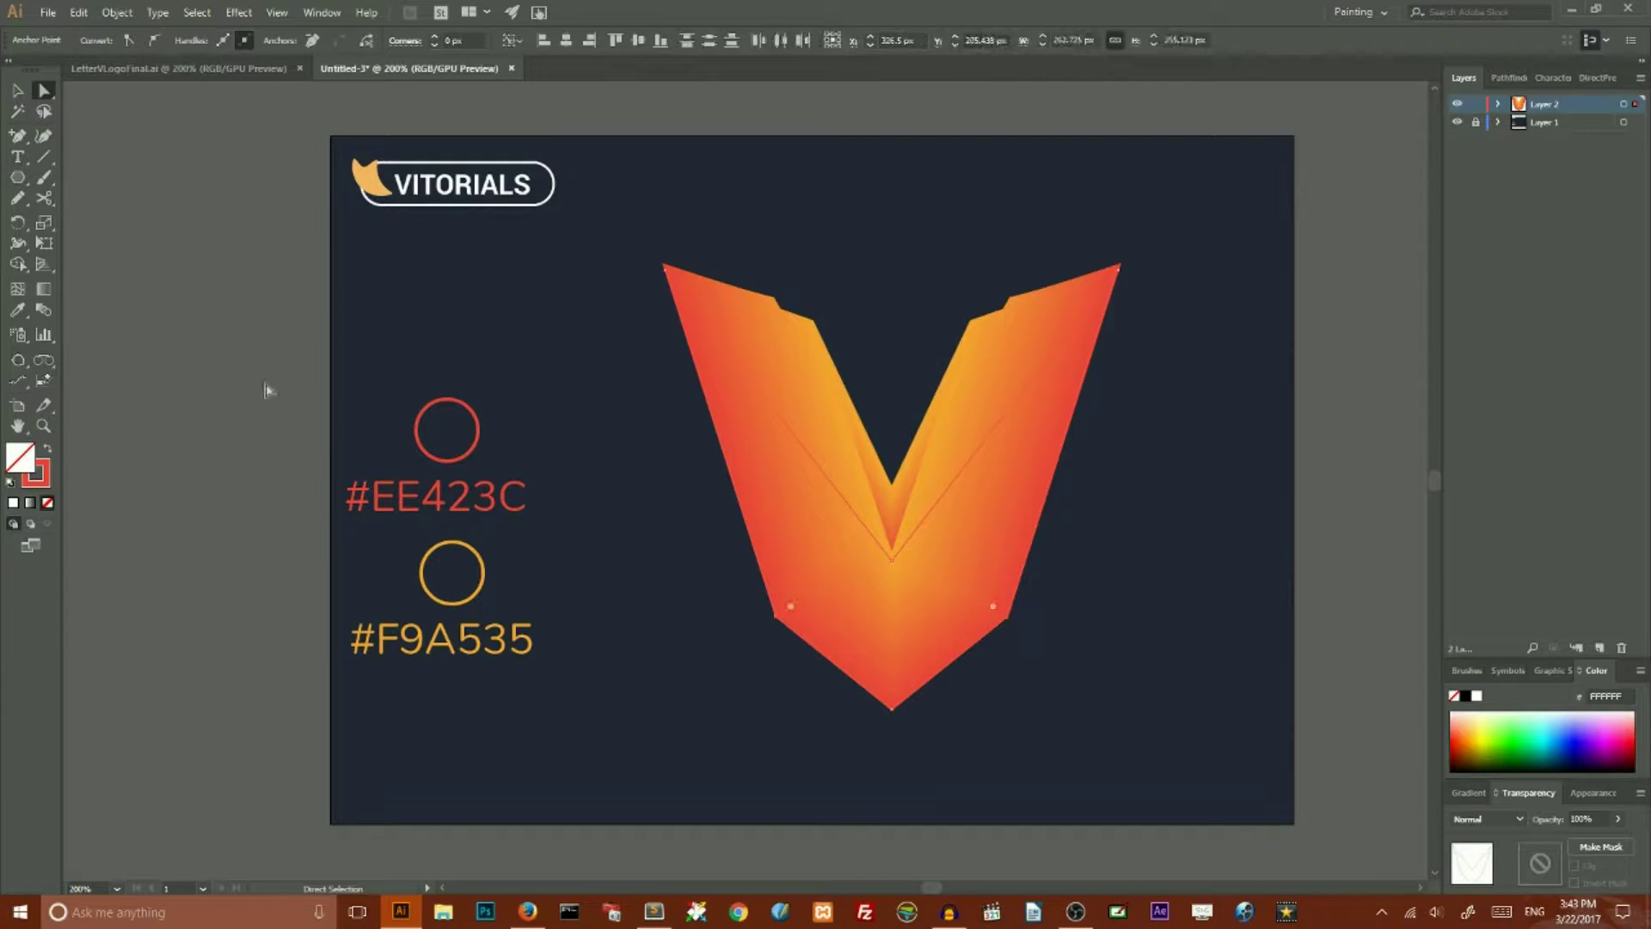
pyautogui.click(44, 221)
pyautogui.moveTo(1160, 577); pyautogui.dragTo(1074, 575)
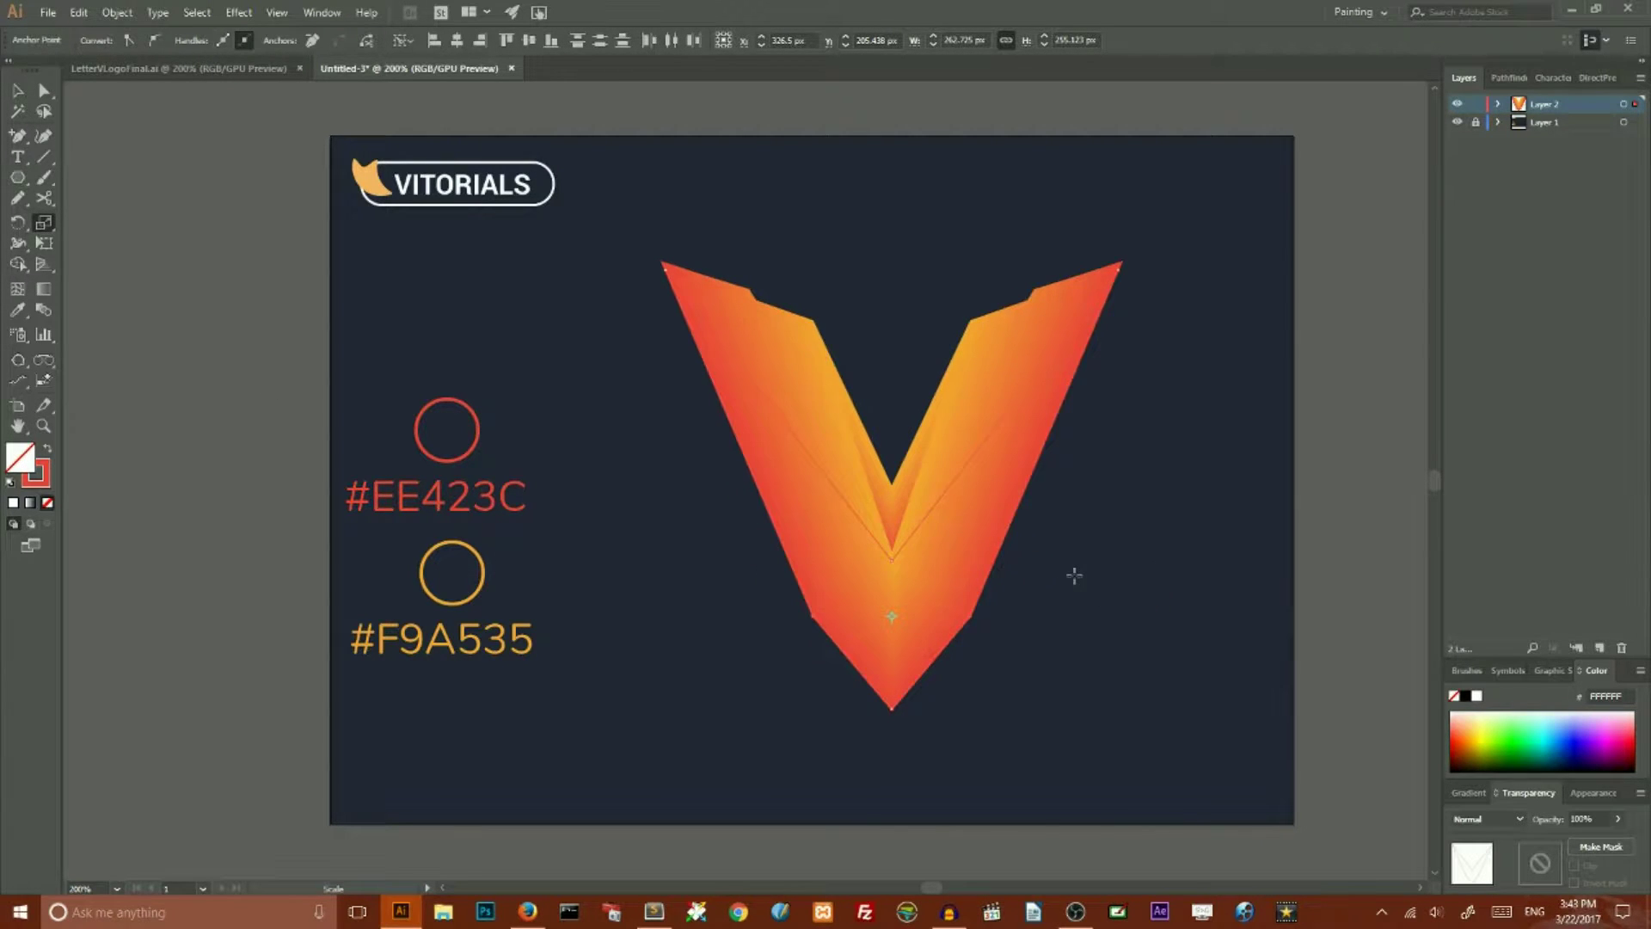
# Raise the V's top-left and top-right tips four arrow-key nudges upward.
pyautogui.click(39, 91)
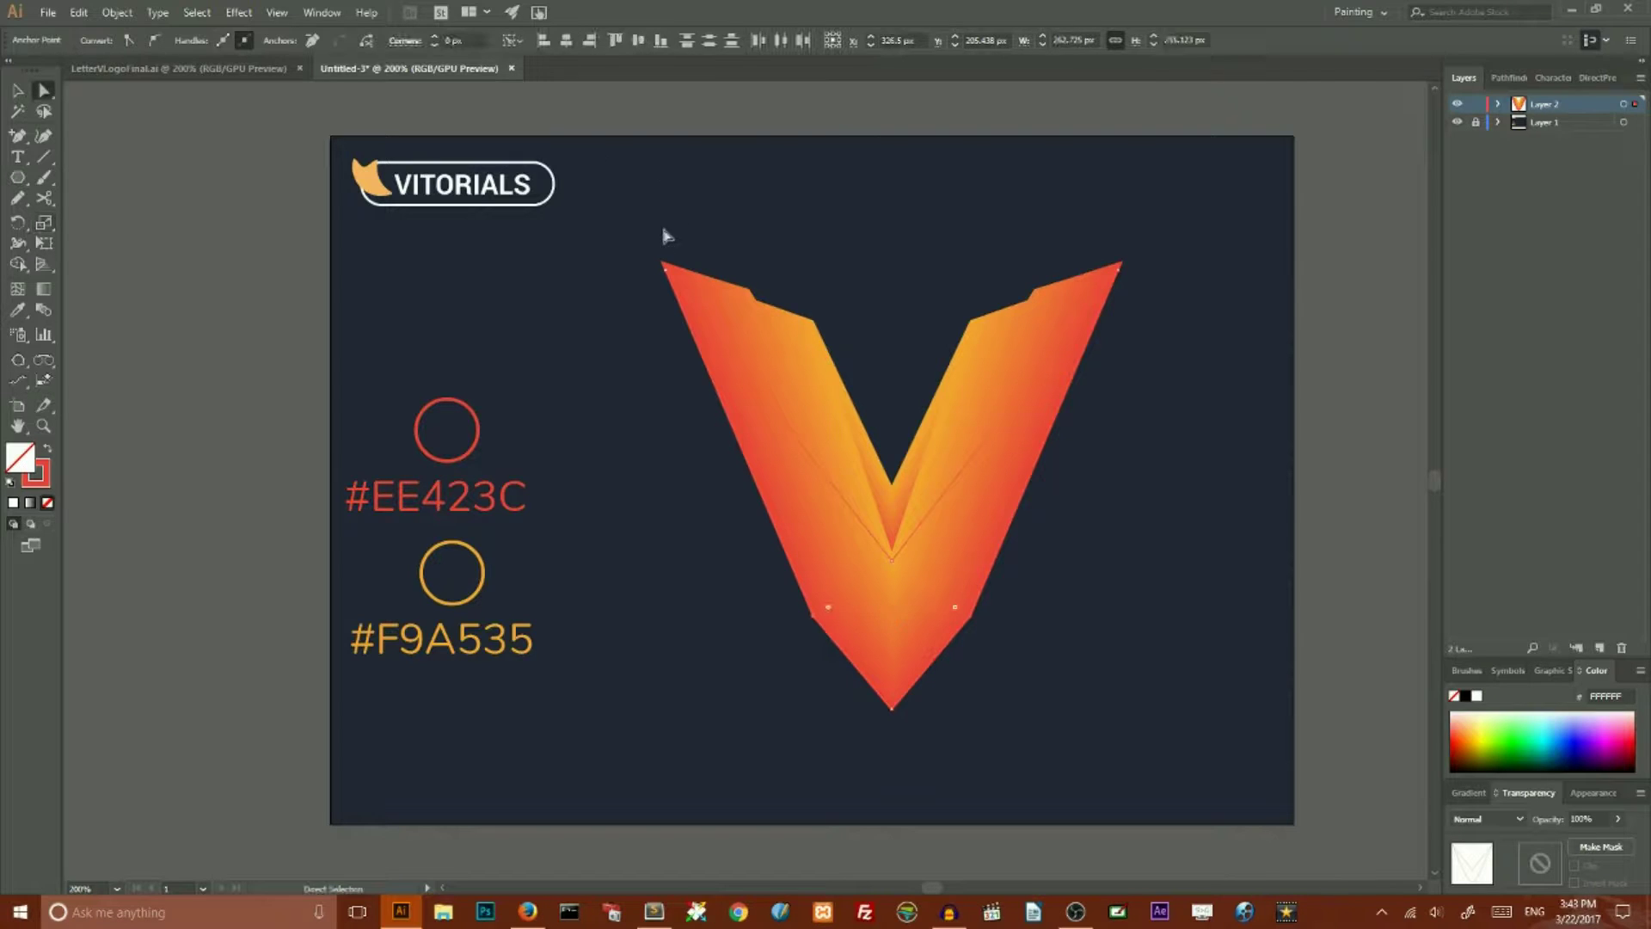
pyautogui.click(667, 267)
pyautogui.keyDown('shift'); pyautogui.click(1114, 275); pyautogui.keyUp('shift')
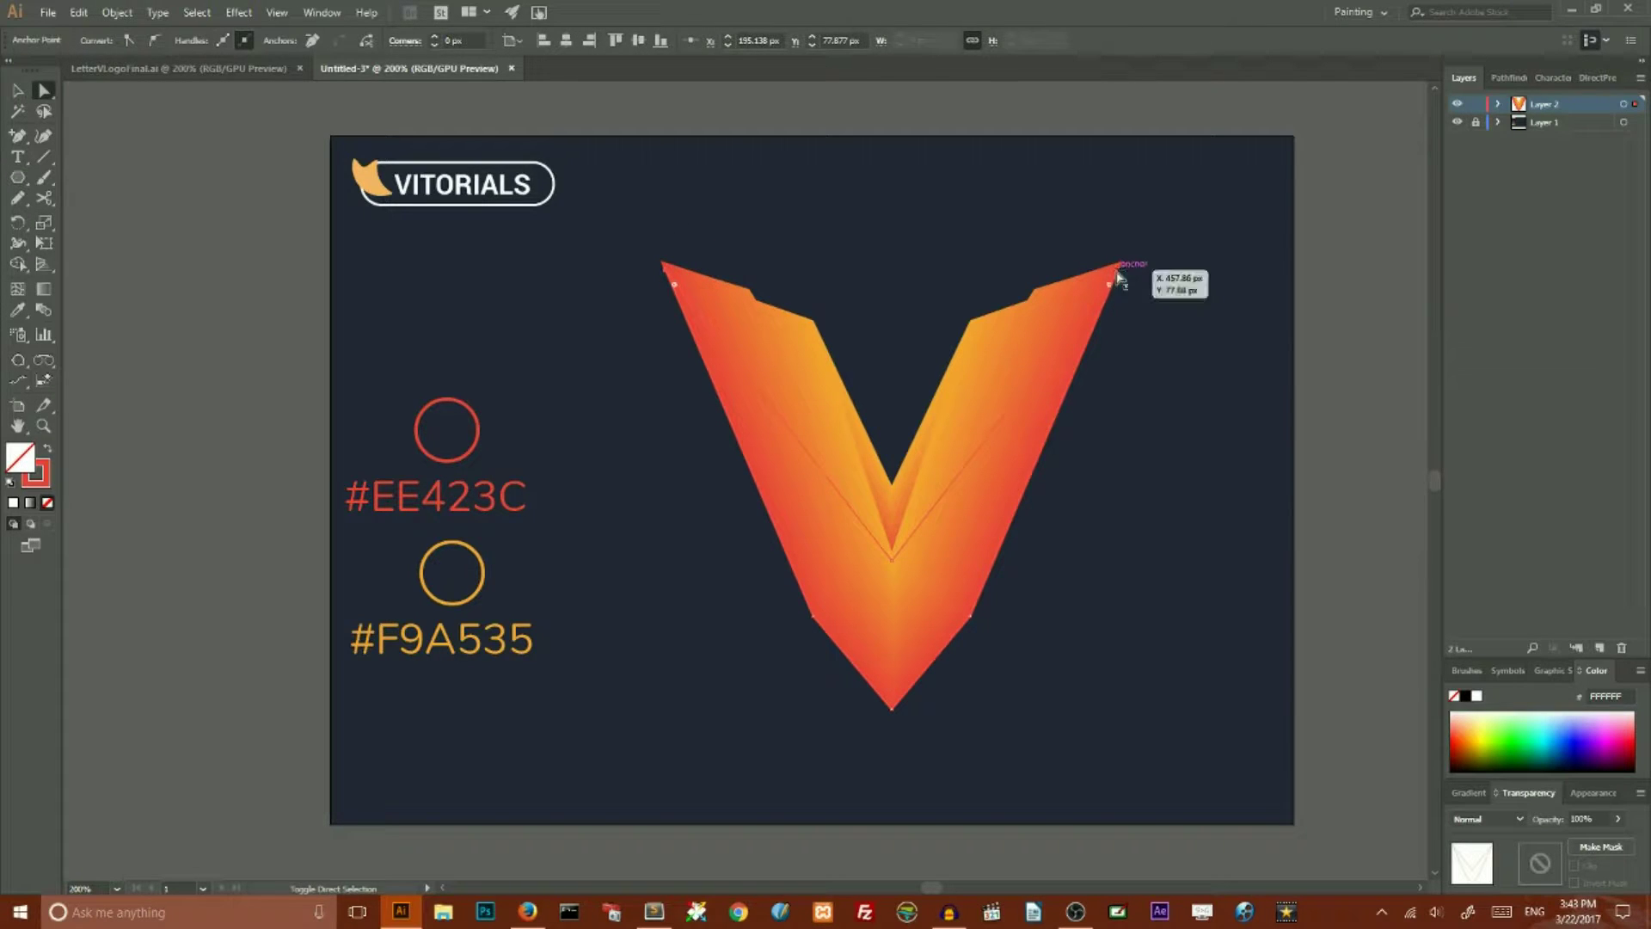
pyautogui.press('Up')
pyautogui.press('Up')
pyautogui.press('Up')
pyautogui.press('Up')
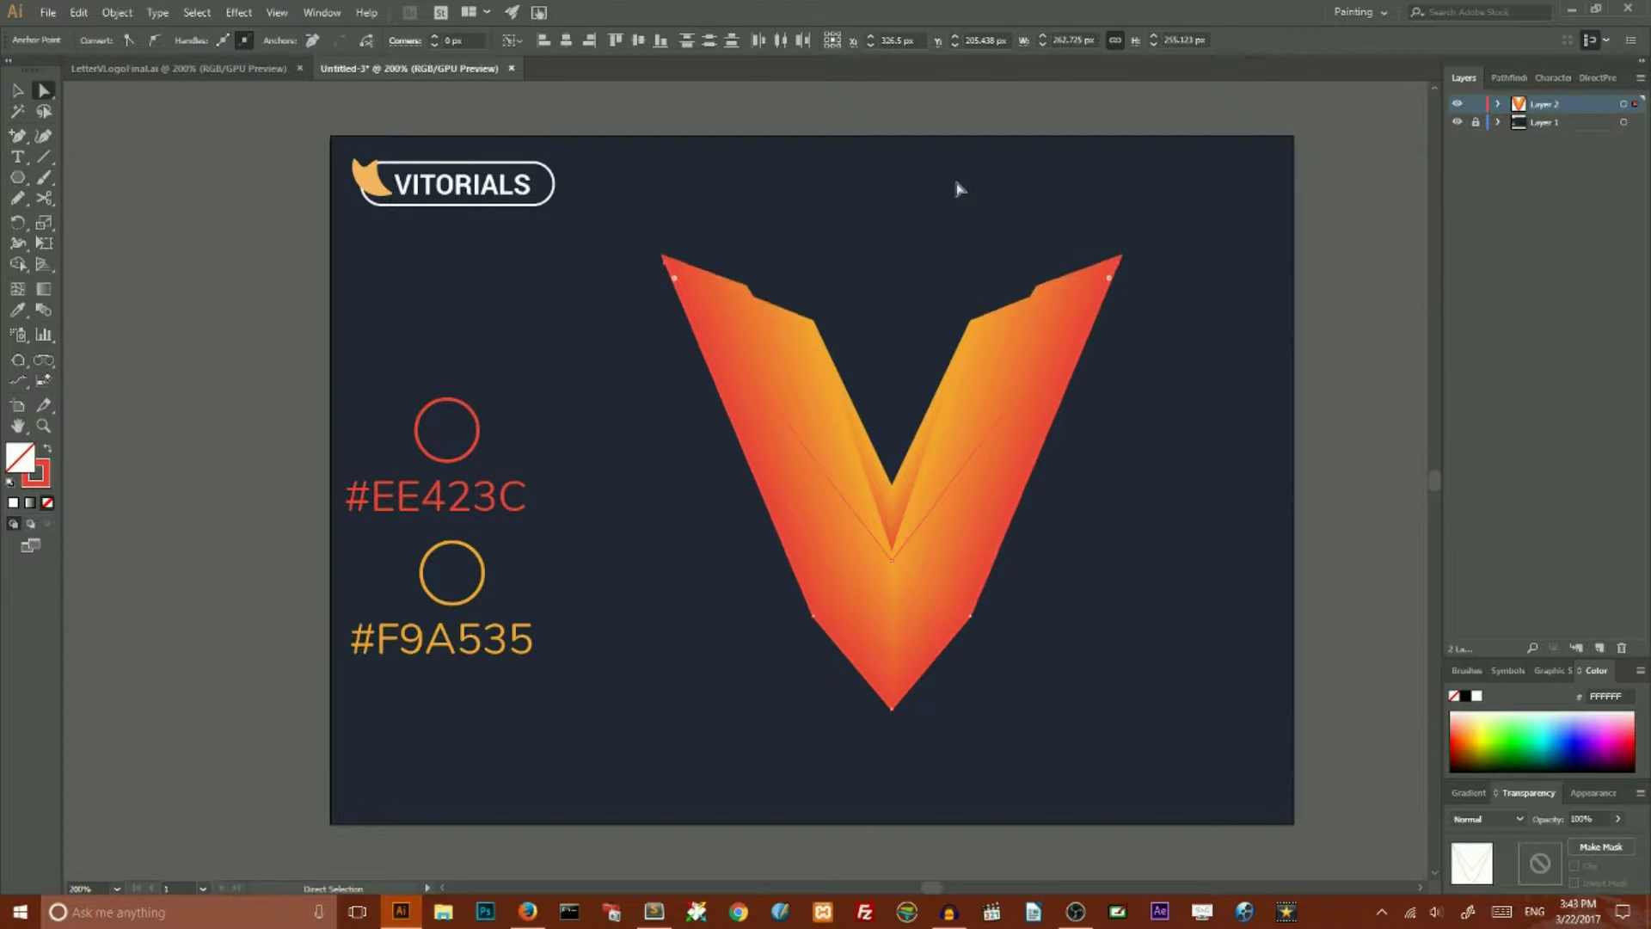
pyautogui.press('Up')
pyautogui.press('Up')
pyautogui.press('Up')
pyautogui.press('Up')
pyautogui.press('Up')
pyautogui.press('Up')
pyautogui.press('Up')
pyautogui.press('Up')
pyautogui.press('Up')
pyautogui.press('Up')
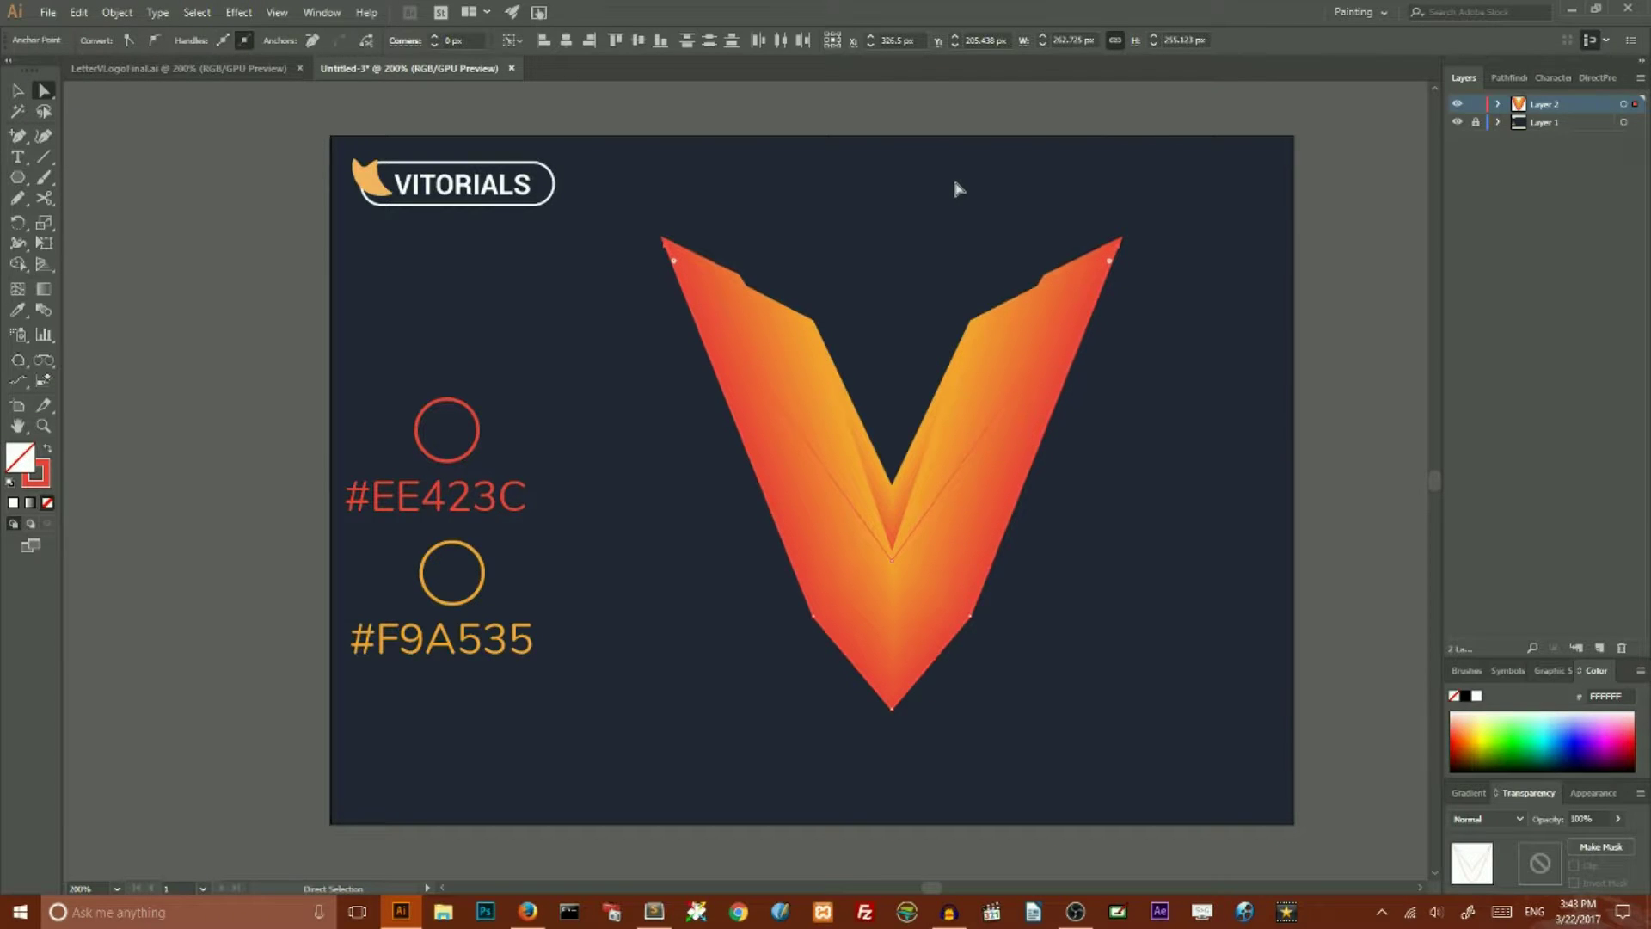
pyautogui.press('Up')
pyautogui.press('Up')
pyautogui.press('Up')
pyautogui.press('Up')
pyautogui.press('Up')
pyautogui.press('Up')
pyautogui.press('Up')
pyautogui.press('Up')
pyautogui.press('Up')
pyautogui.press('Up')
pyautogui.press('Up')
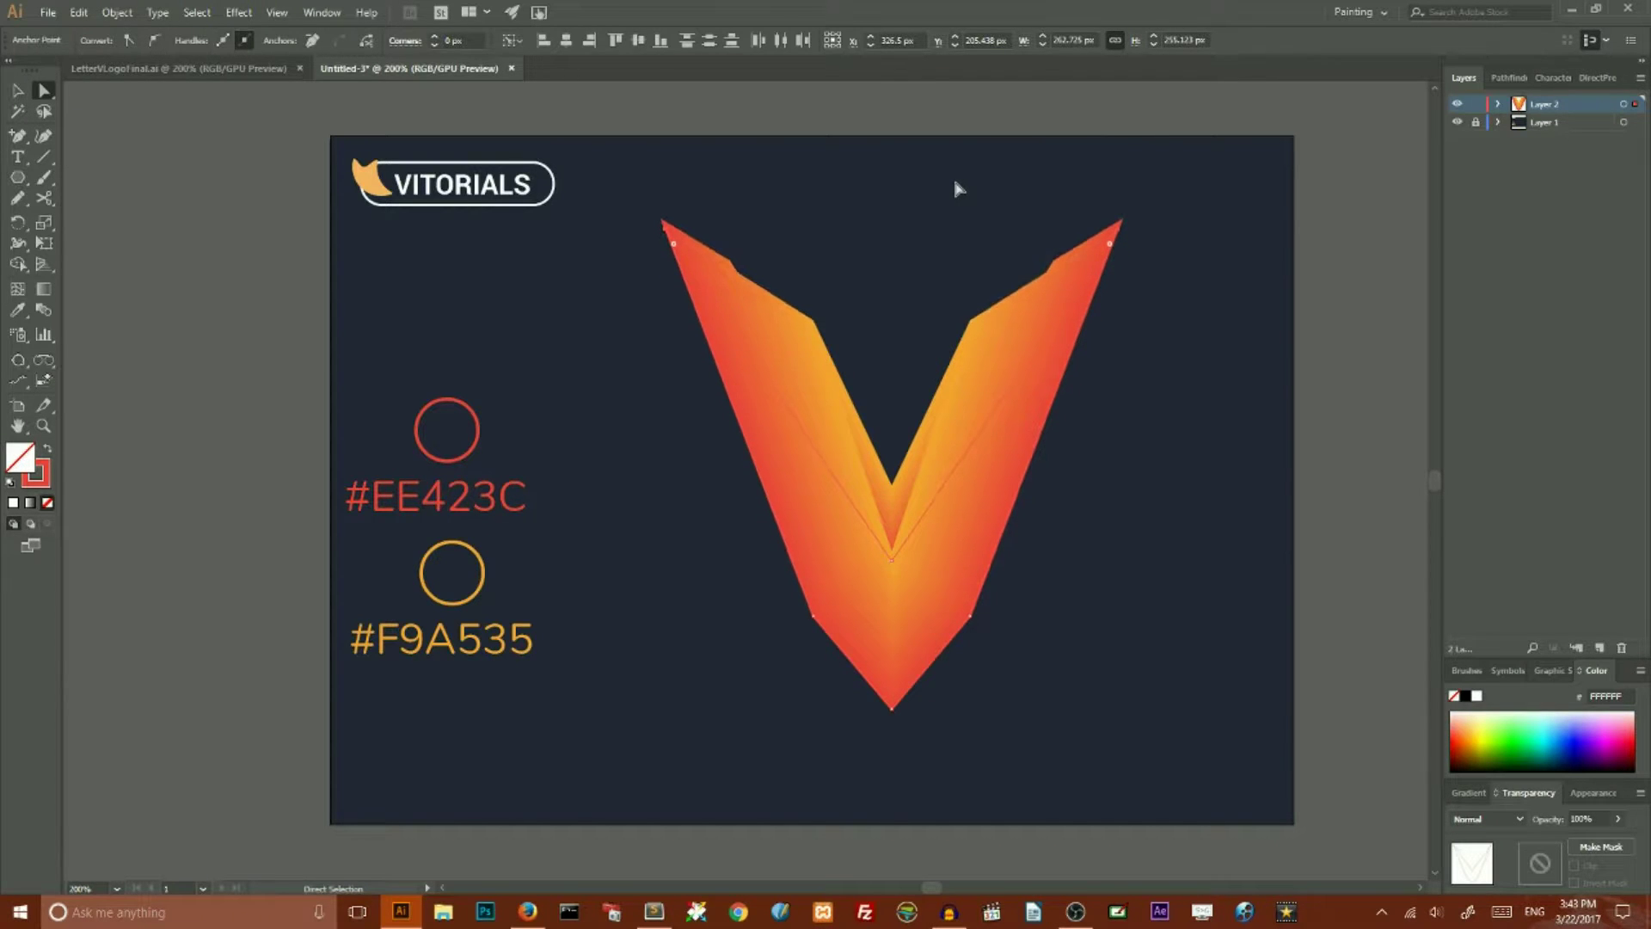
pyautogui.press('Up')
pyautogui.press('Up')
pyautogui.press('Up')
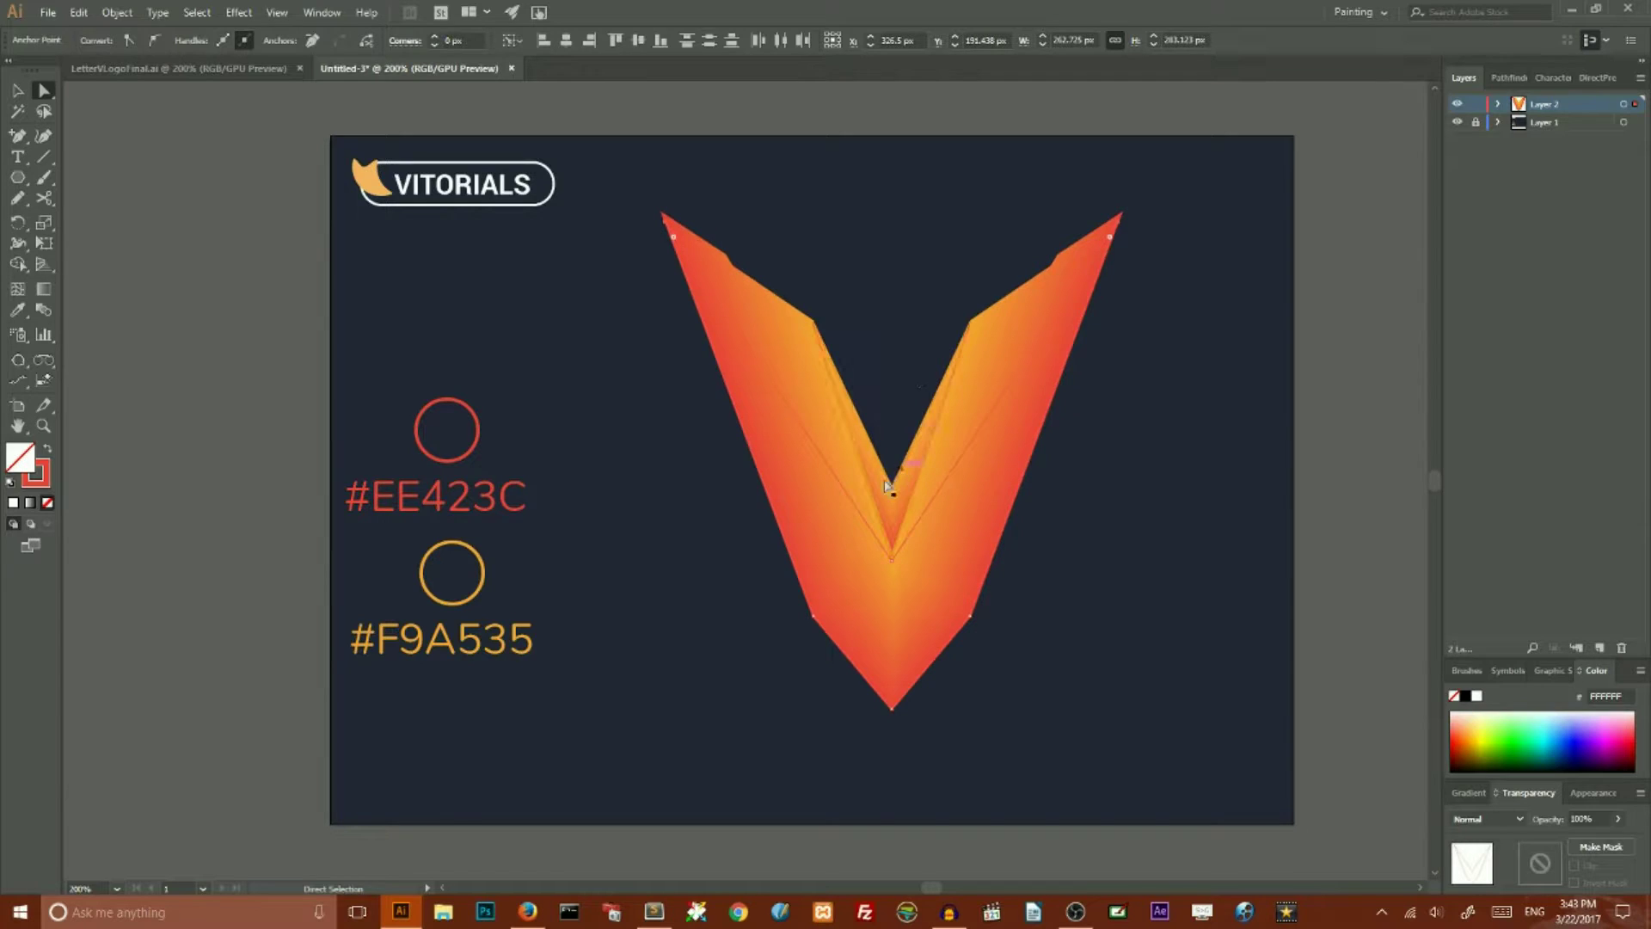
# Lower the V's inner point by two arrow-key nudges, then deselect everything.
pyautogui.click(940, 587)
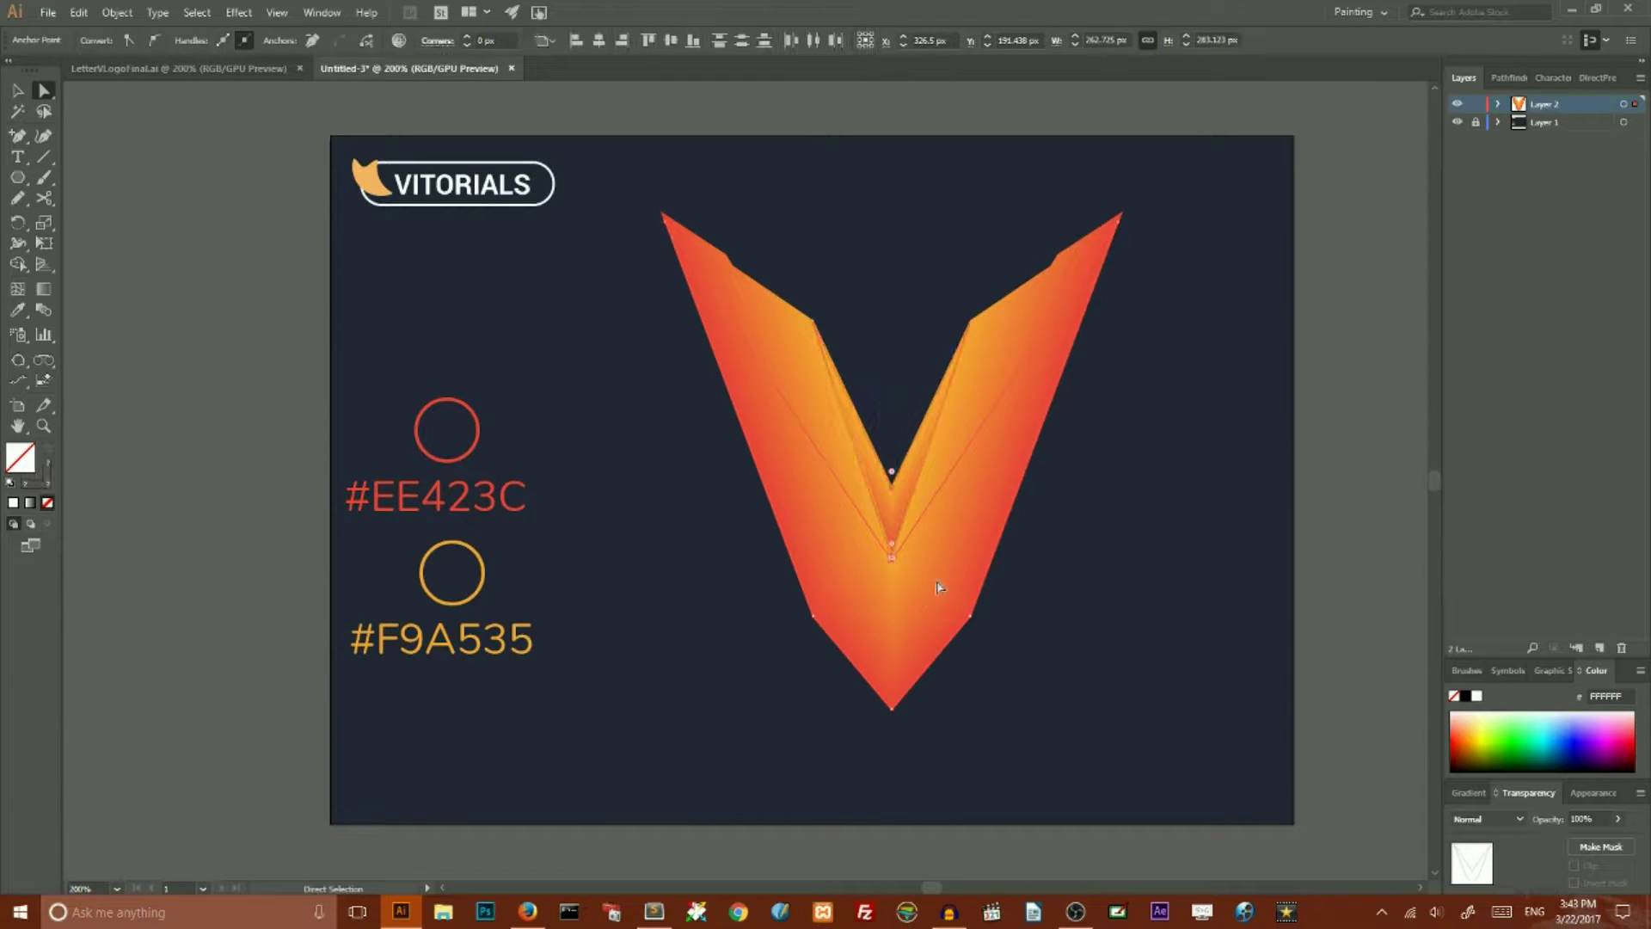
pyautogui.press('Down')
pyautogui.press('Down')
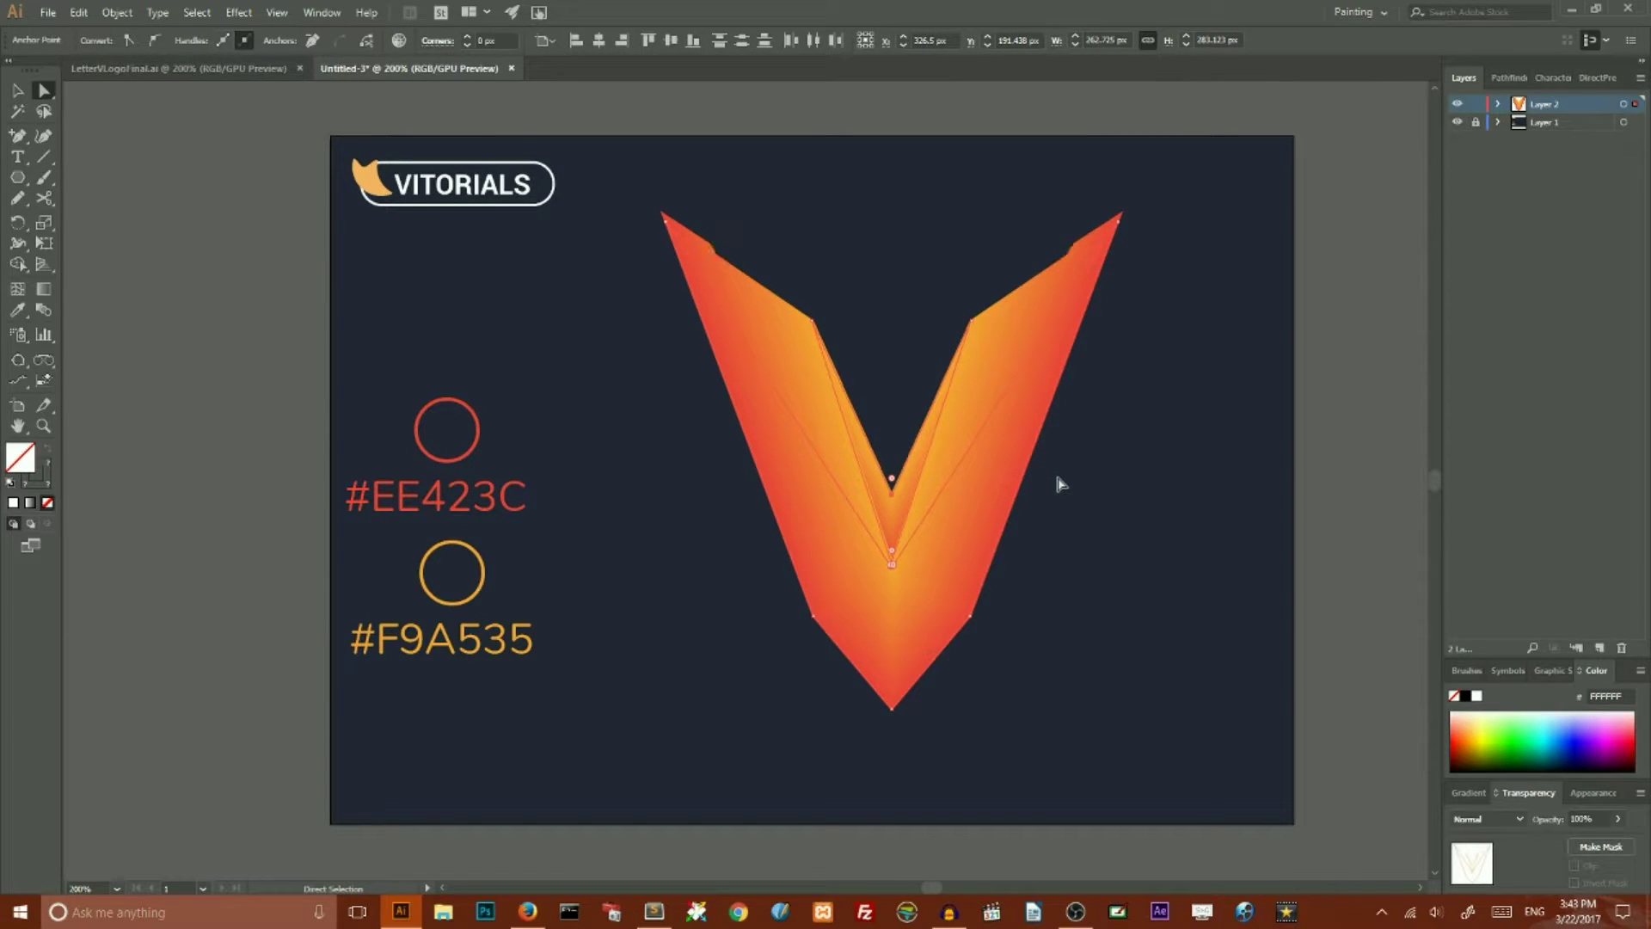
pyautogui.press('Down')
pyautogui.press('Down')
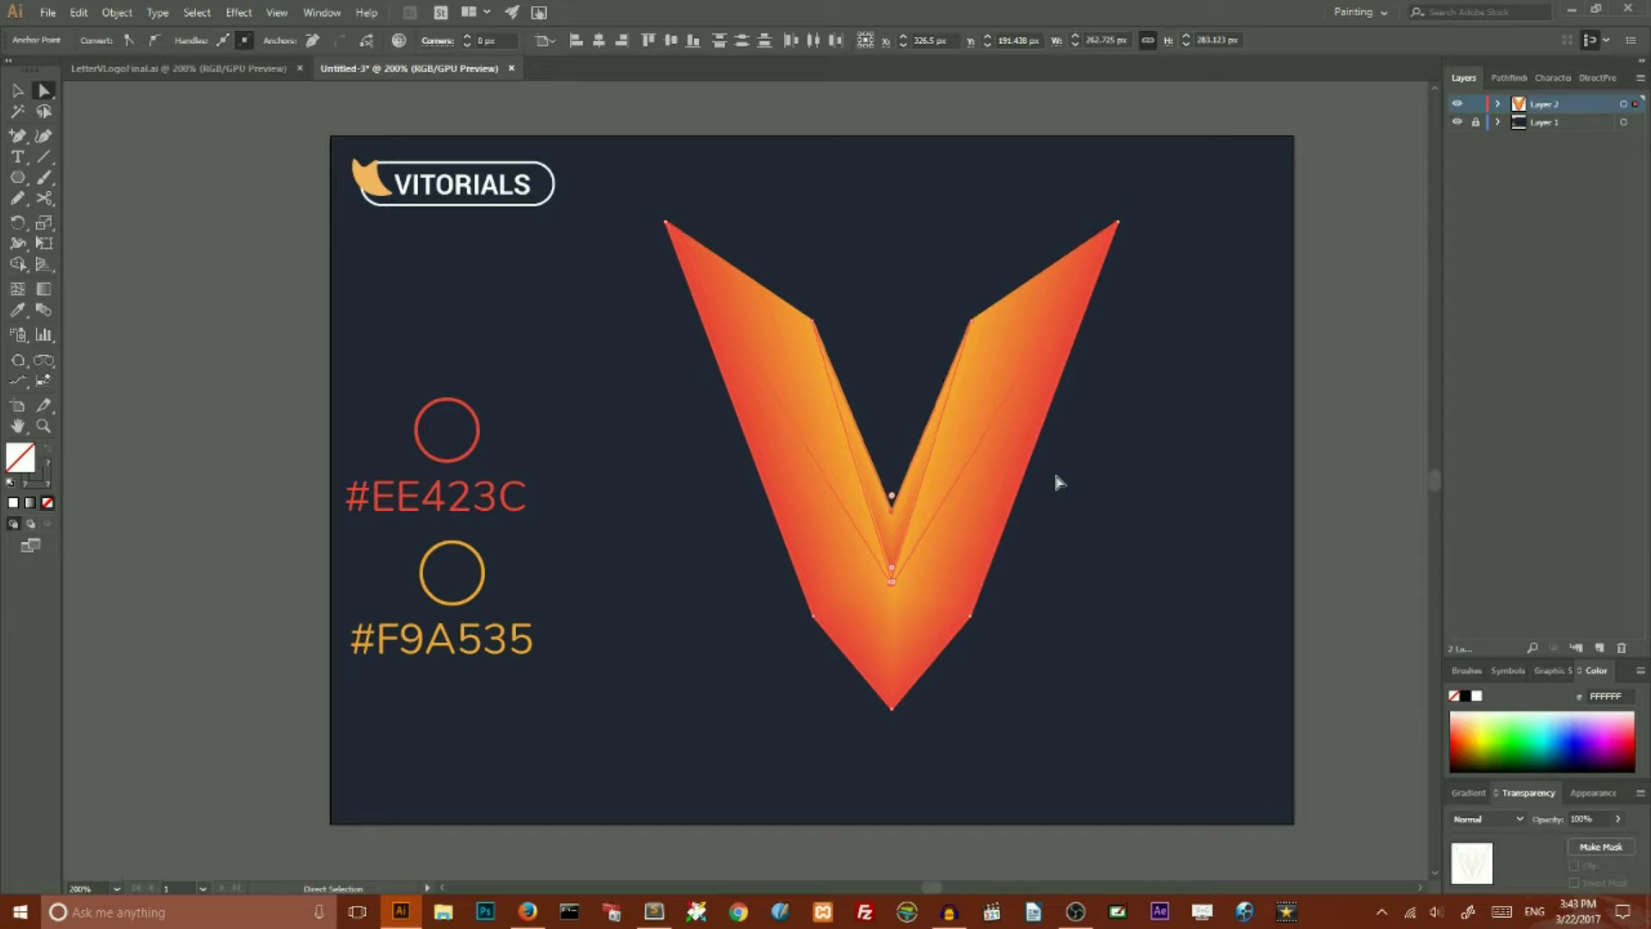
pyautogui.click(1095, 450)
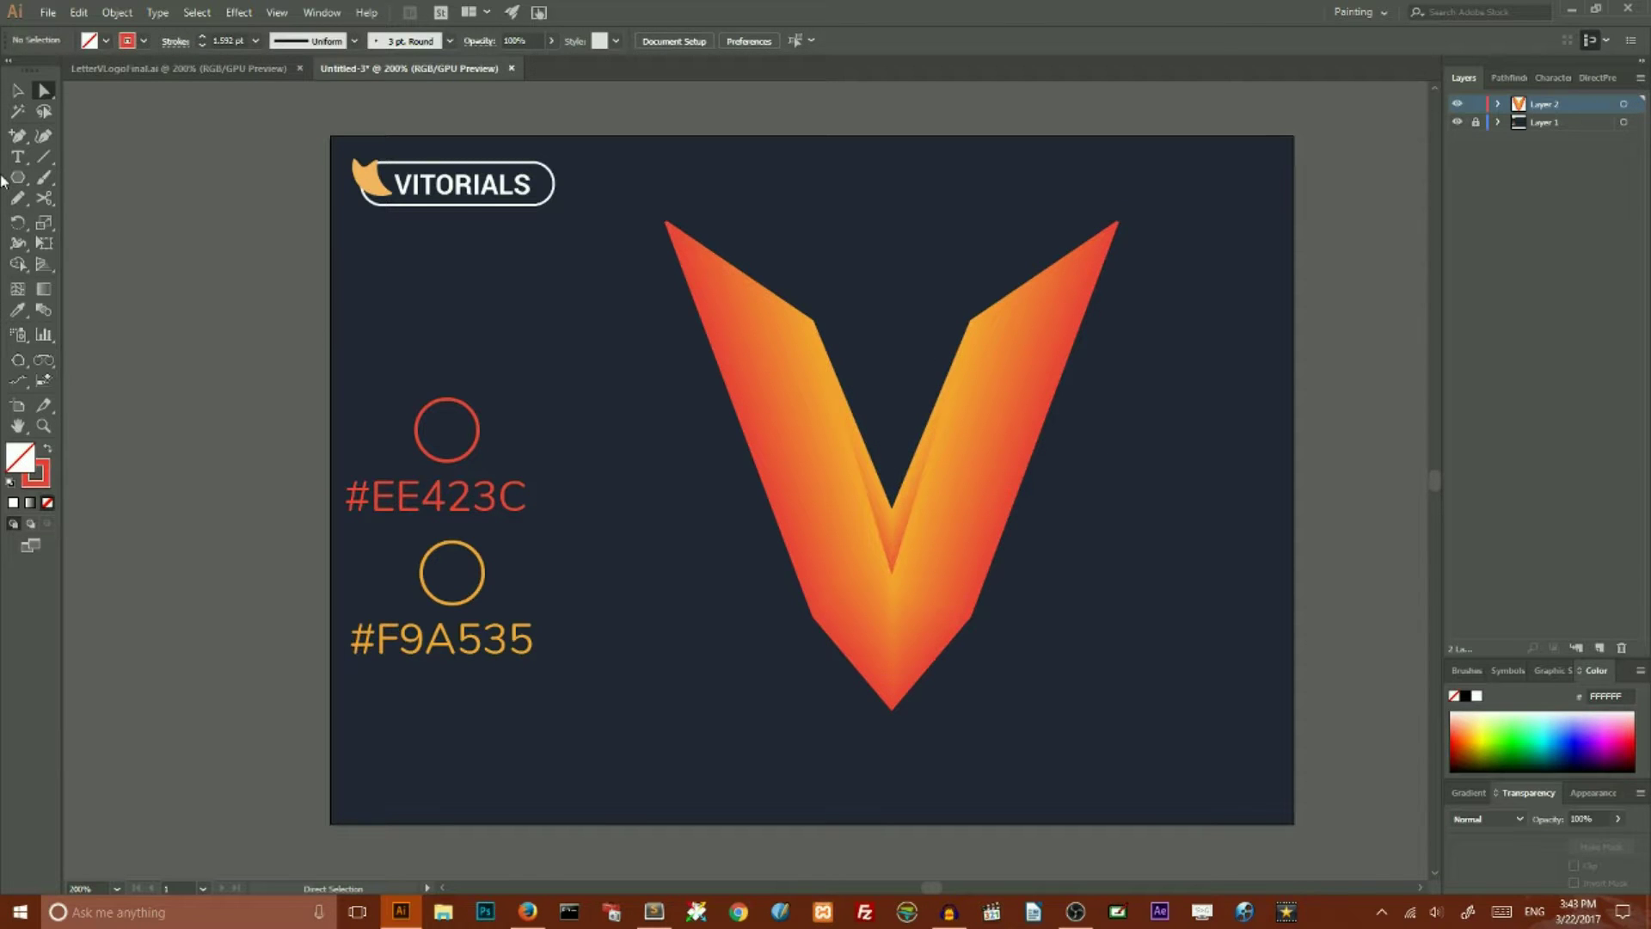